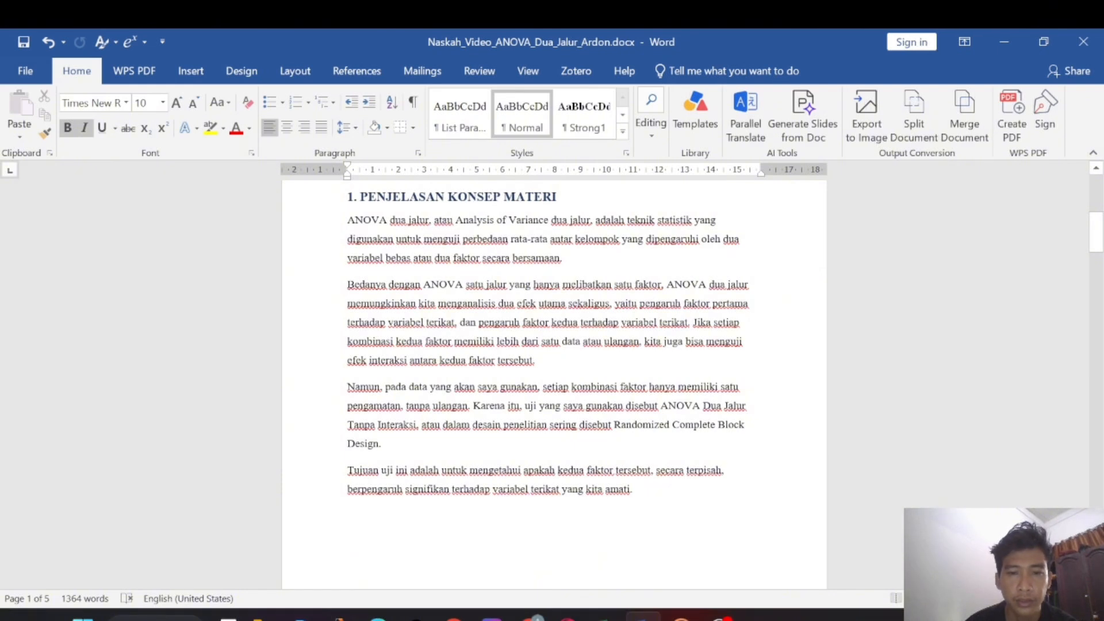
Step: Read section 1's explanation of two-way ANOVA, its difference from one-way ANOVA, and the purpose of the test
scroll(546, 333, "down", 1)
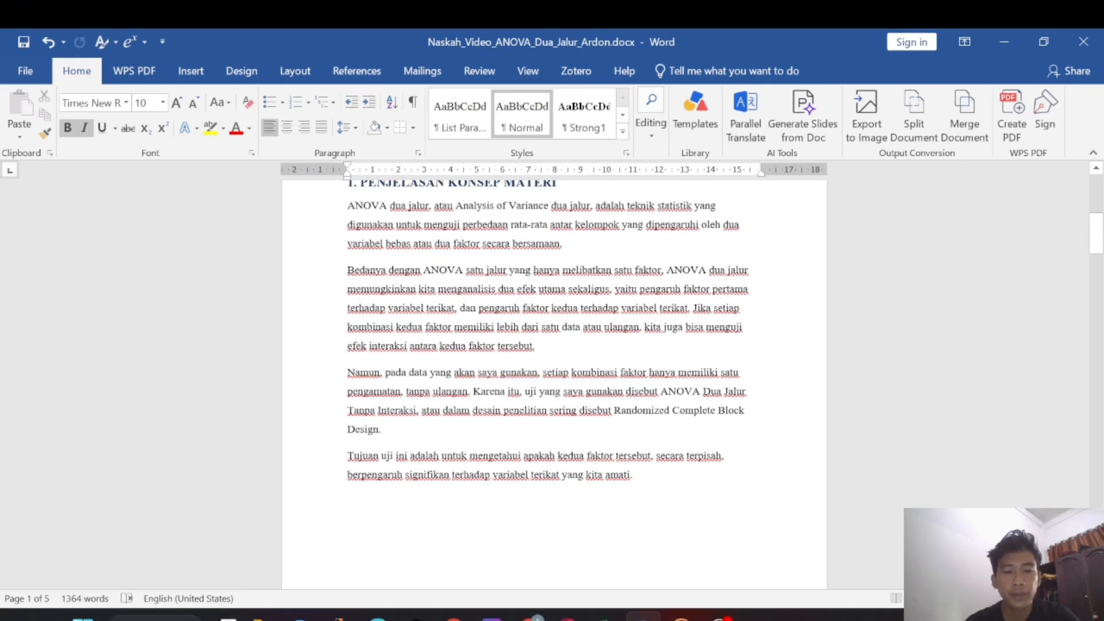
scroll(548, 331, "down", 1)
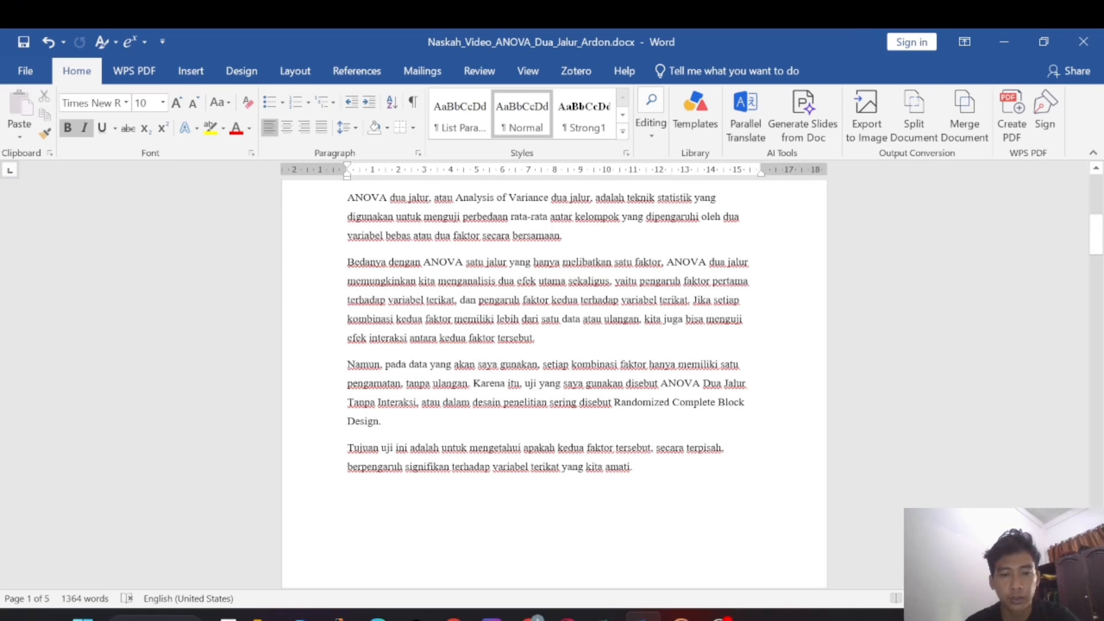
scroll(553, 384, "down", 1)
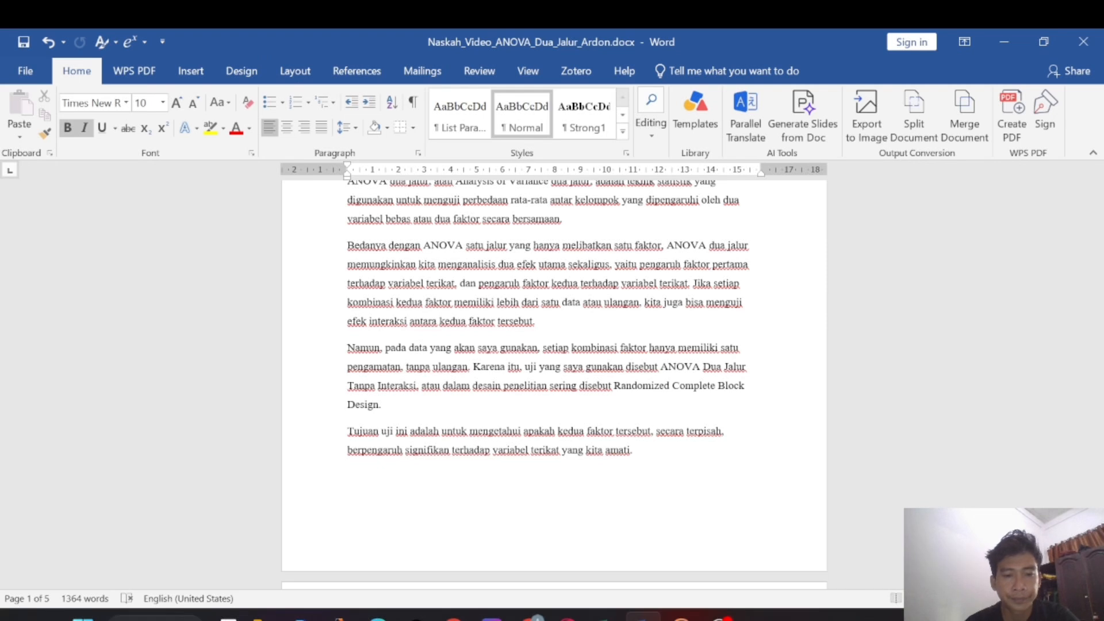
scroll(431, 483, "down", 3)
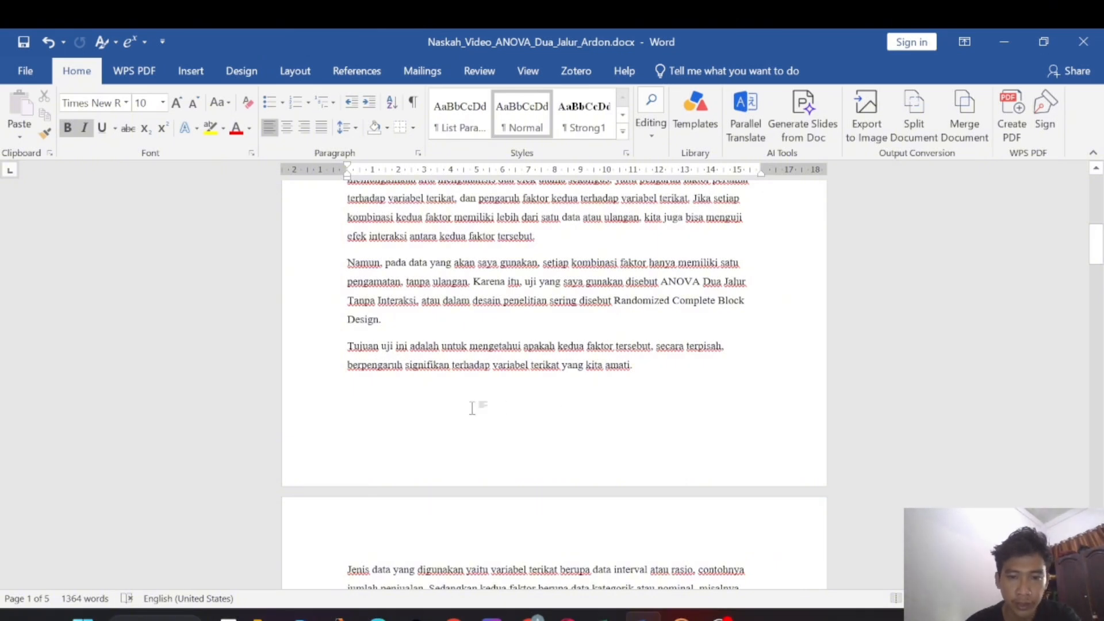
scroll(475, 407, "down", 1)
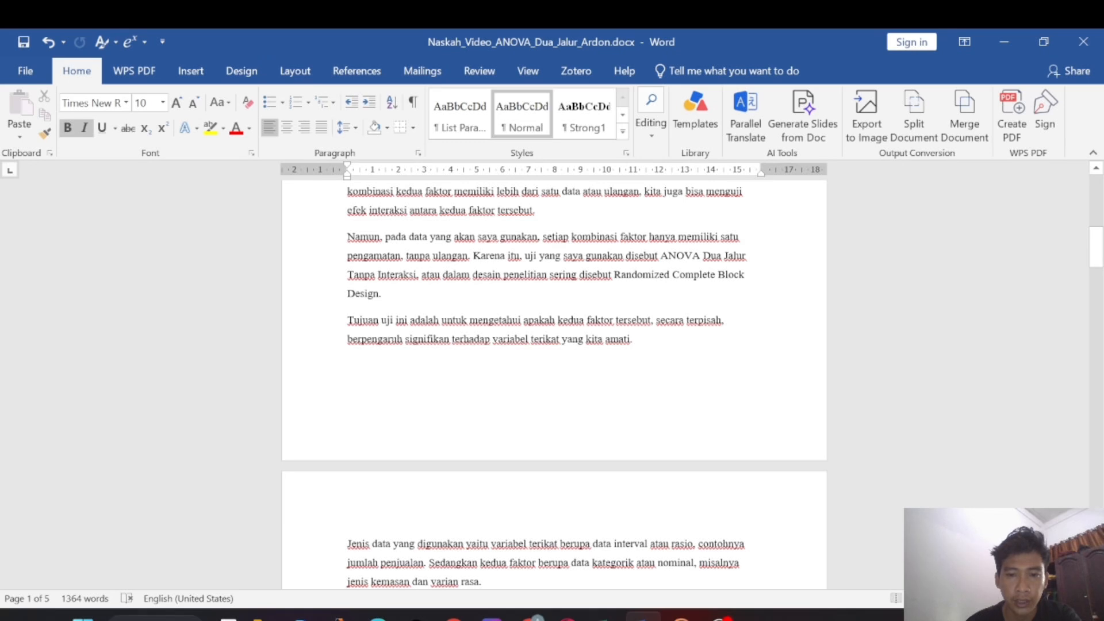
Step: Review the data types, the hypotheses for packaging type and flavour variant, and the assumptions required for the test
scroll(554, 385, "down", 5)
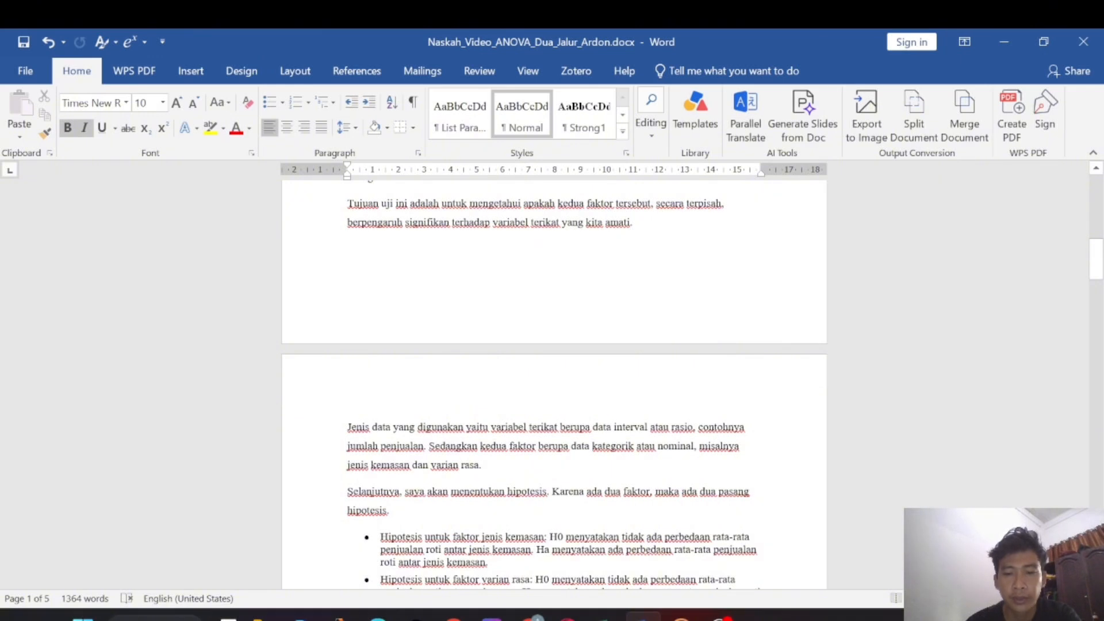
scroll(553, 385, "down", 1)
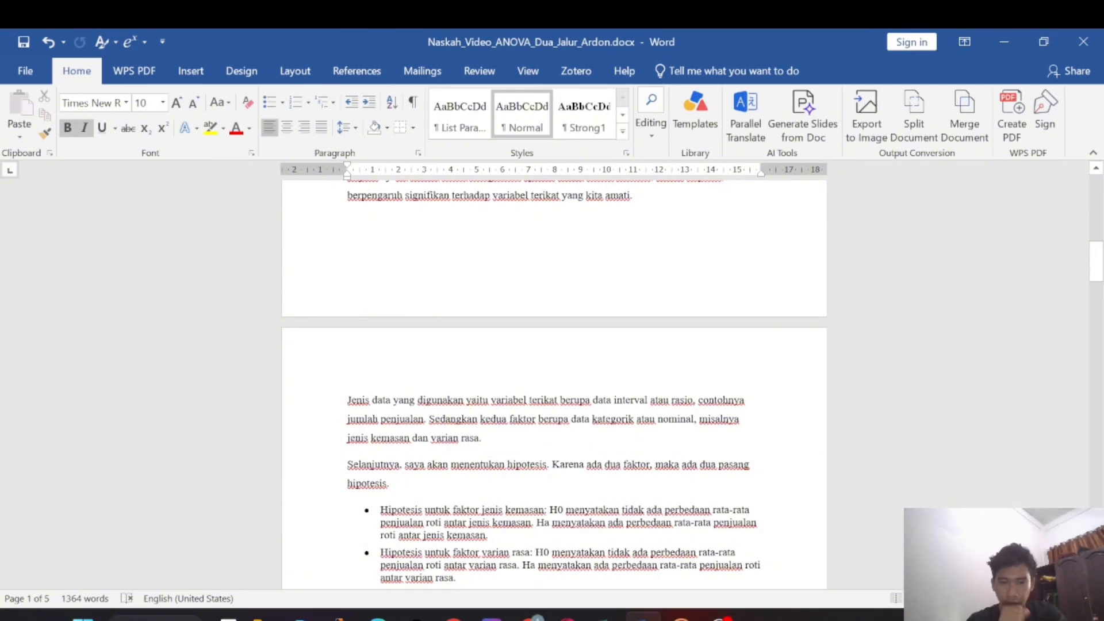
scroll(554, 385, "down", 1)
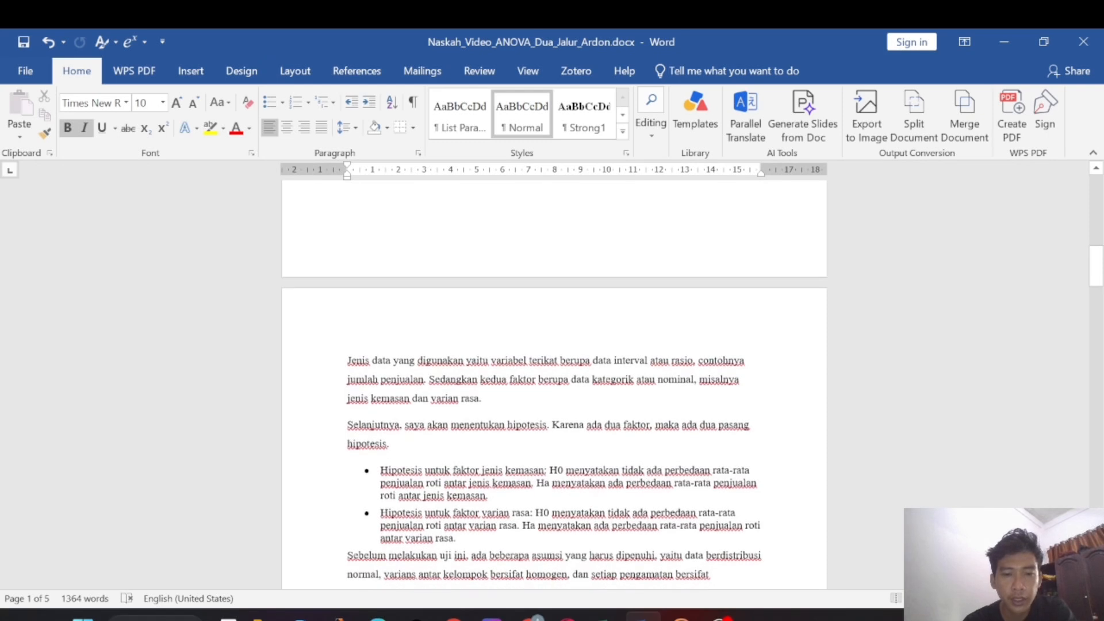
scroll(553, 425, "down", 1)
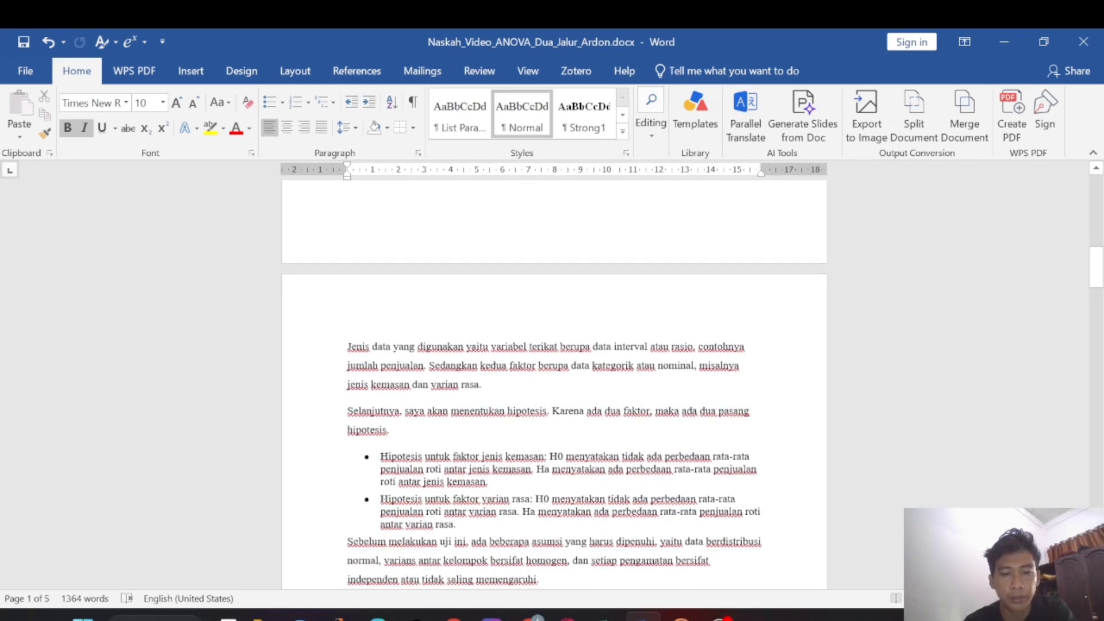
scroll(553, 385, "down", 1)
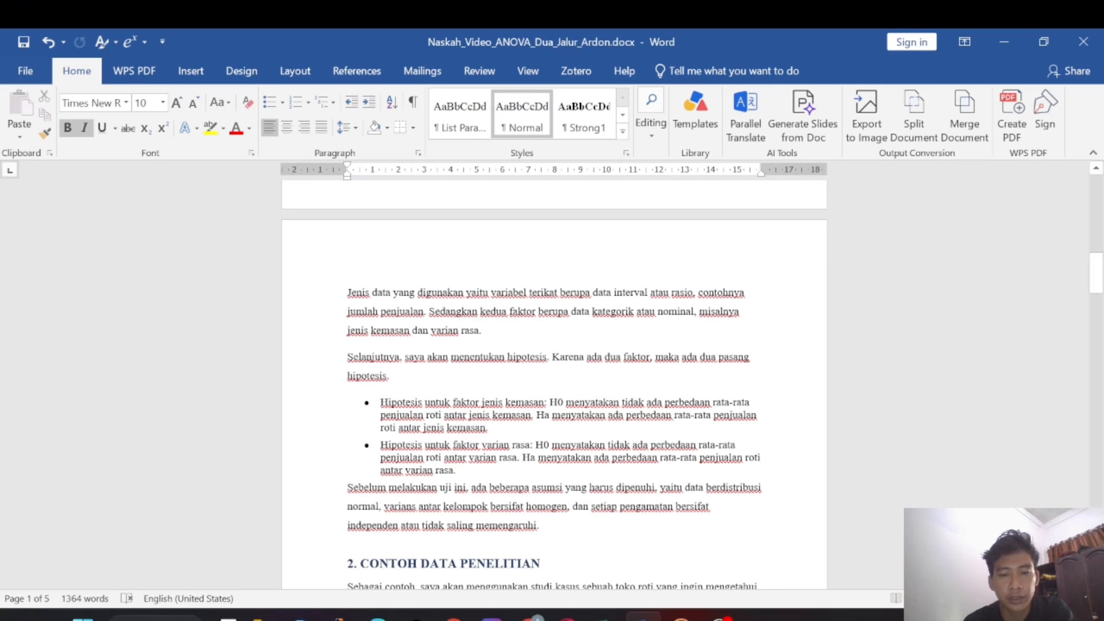
scroll(555, 385, "down", 1)
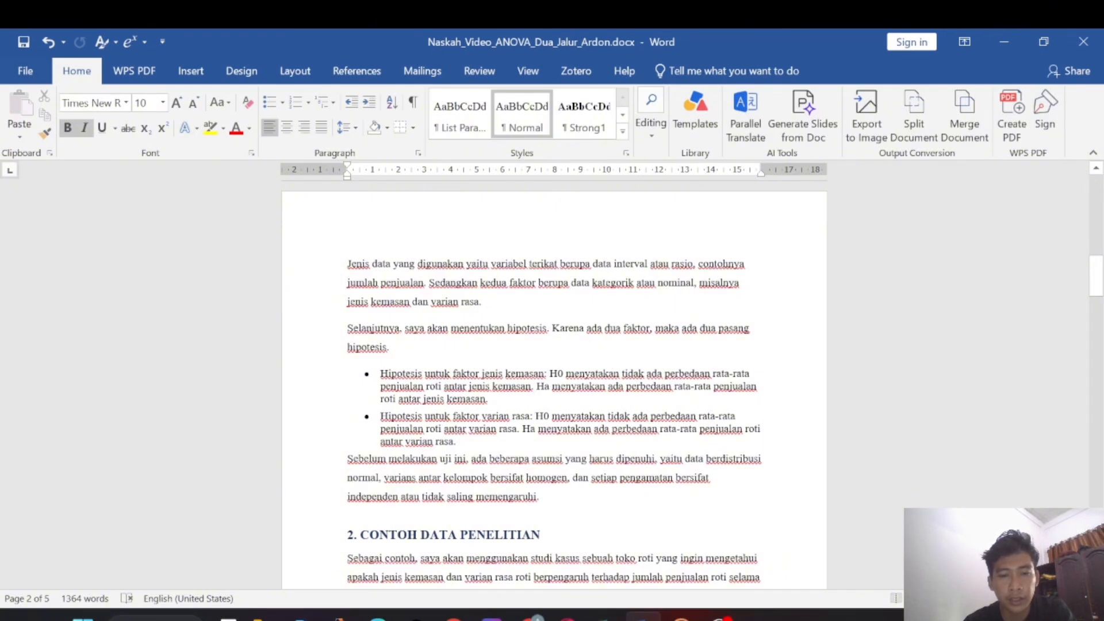
scroll(554, 385, "down", 1)
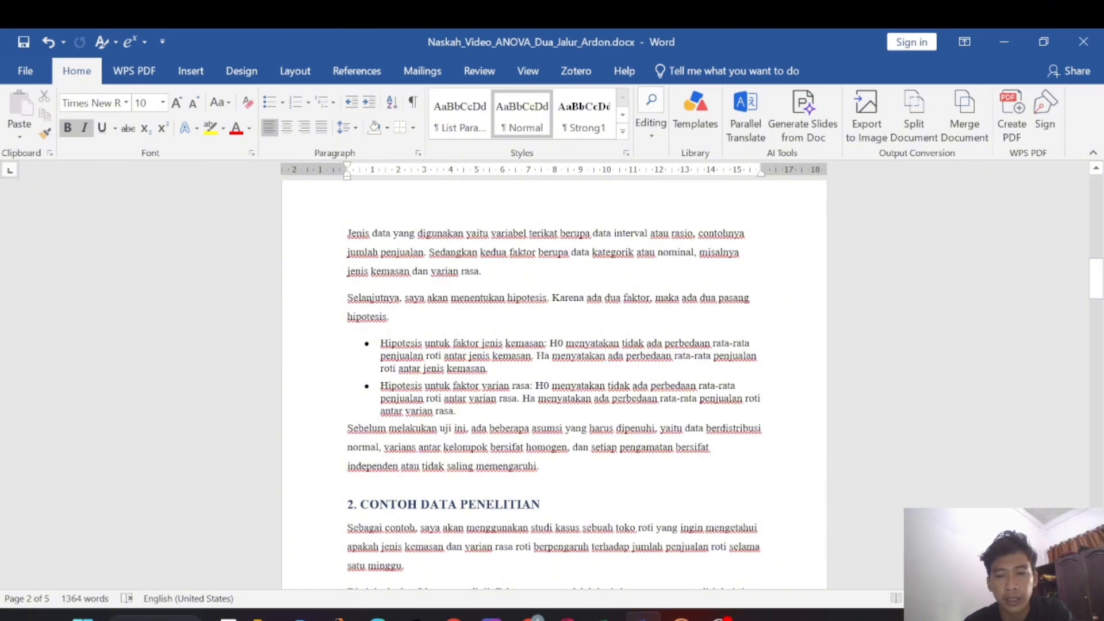
scroll(555, 379, "down", 1)
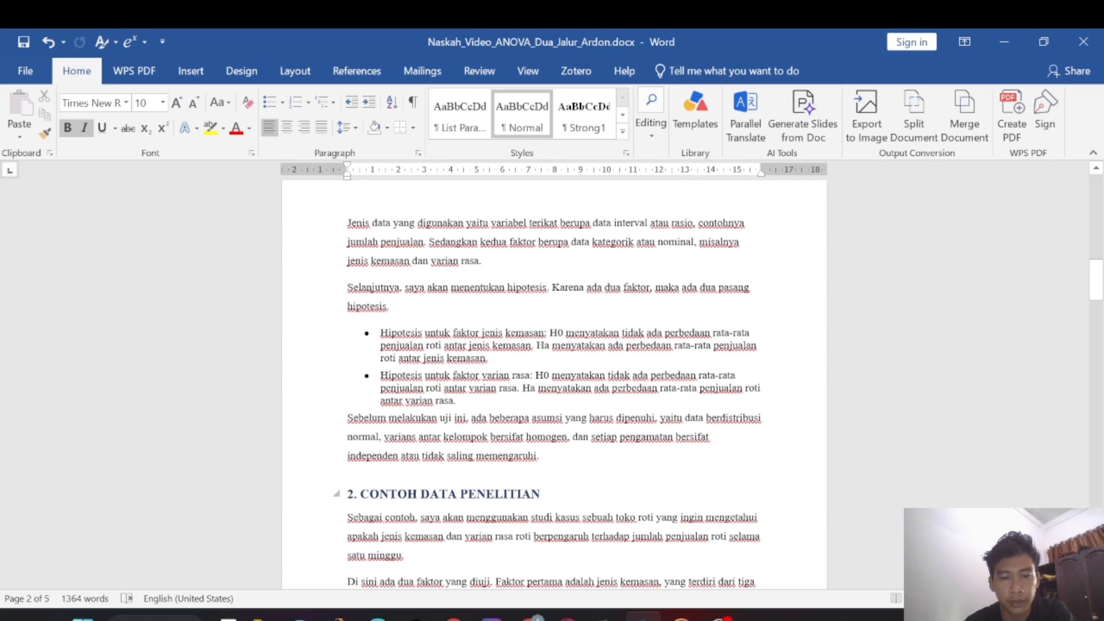
Step: Examine section 2's bakery case study, including its two factors and the bread sales data table
scroll(551, 496, "down", 5)
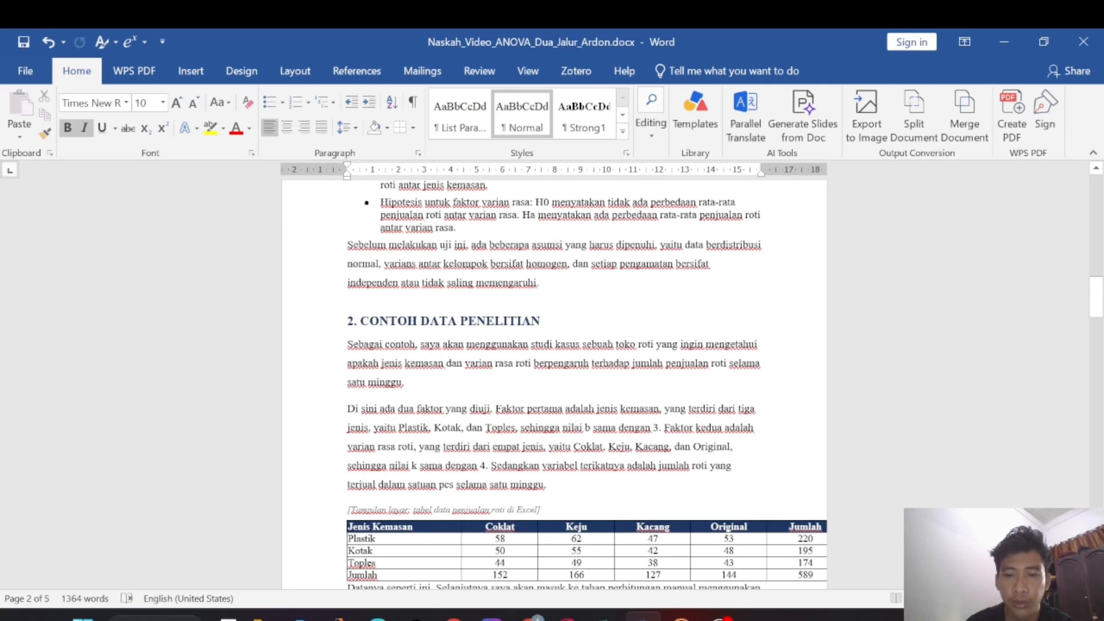
scroll(554, 384, "down", 1)
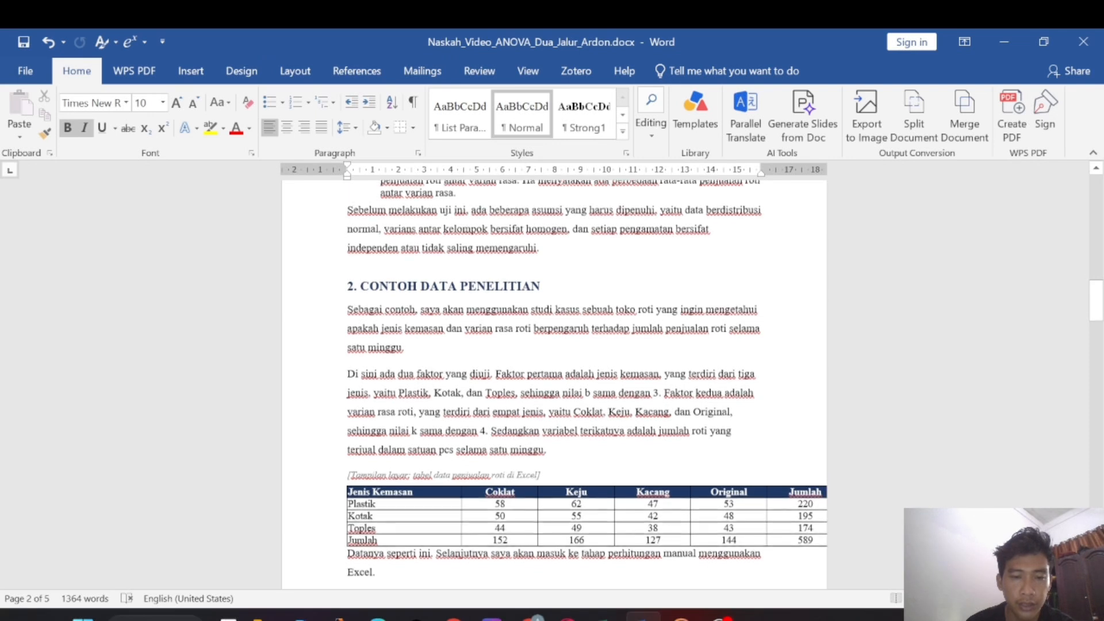
scroll(552, 374, "down", 1)
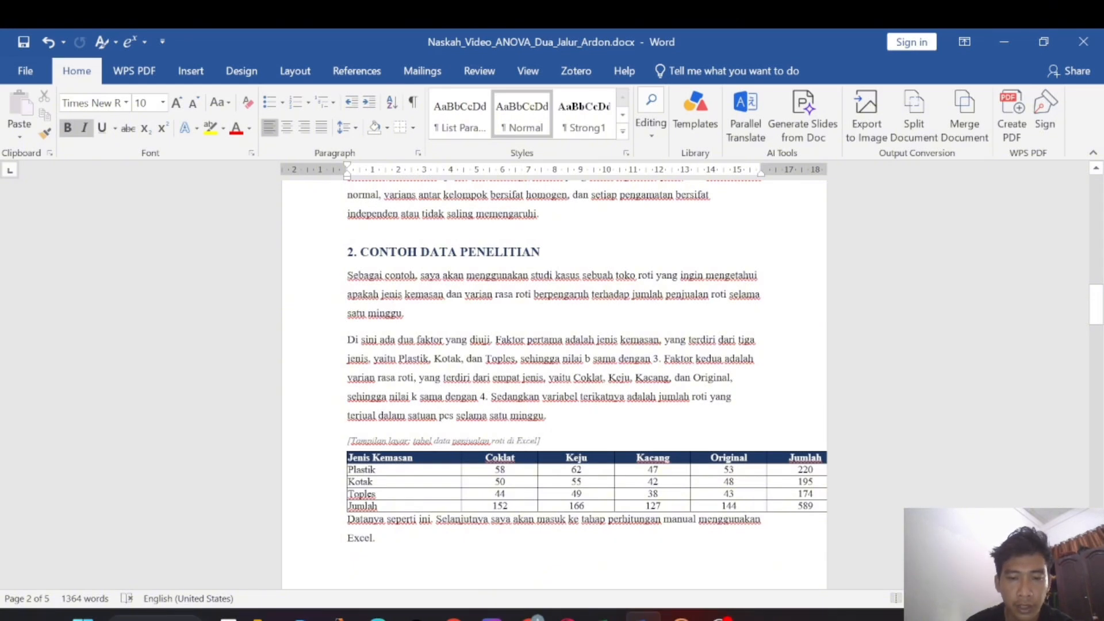
scroll(586, 420, "down", 1)
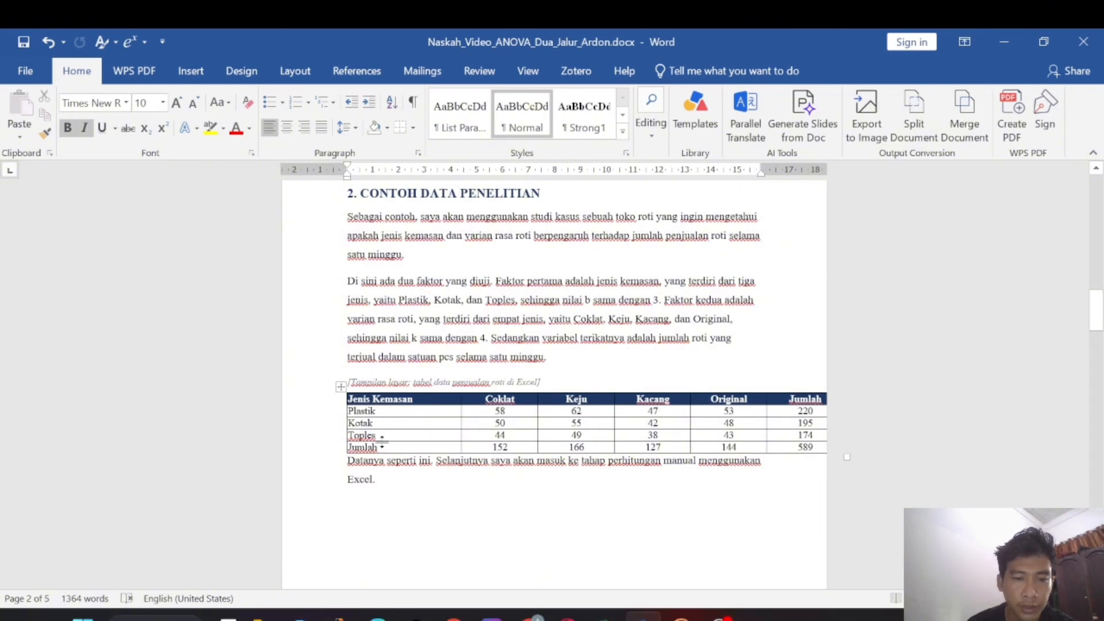
scroll(403, 402, "down", 1)
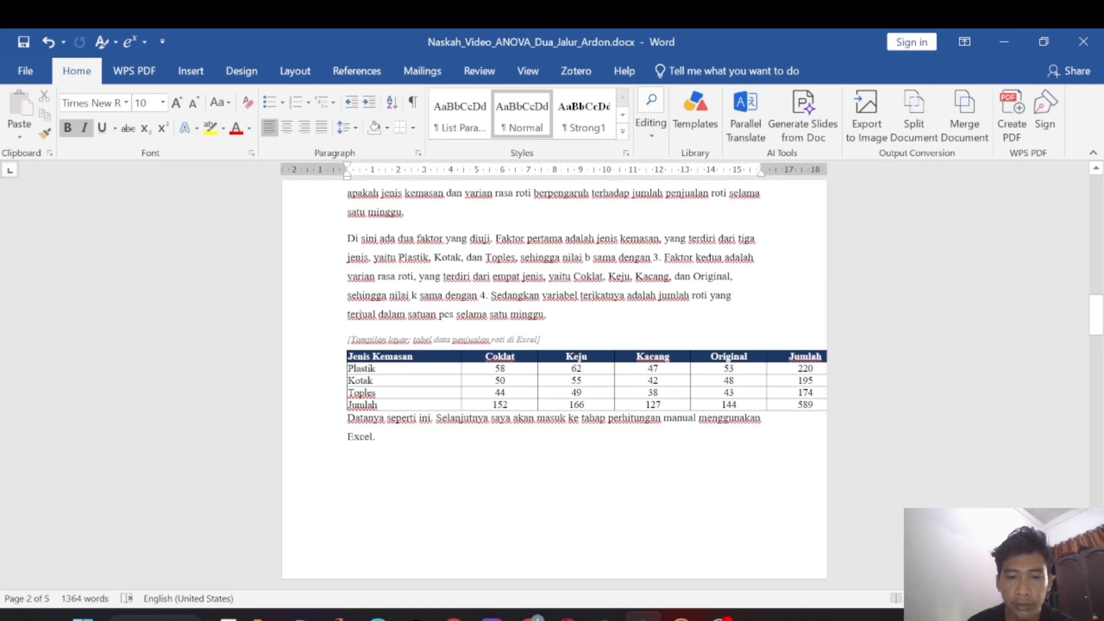
Step: Read the opening steps of section 3's manual Excel analysis, covering the SUM totals, b and k, SST, and SSB
scroll(460, 402, "down", 7)
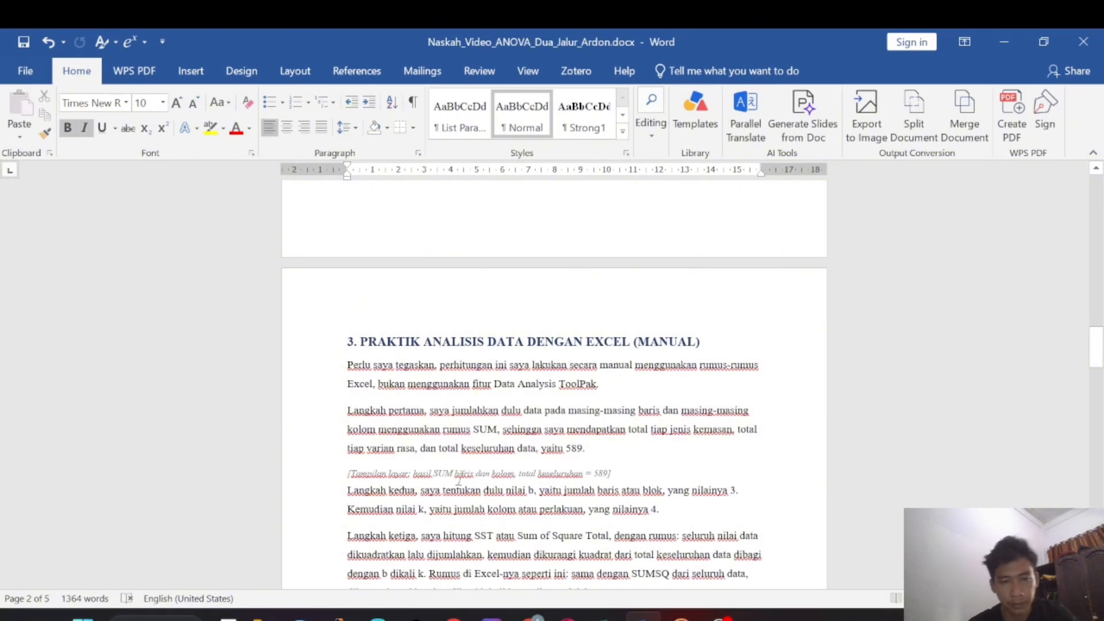
scroll(459, 479, "down", 1)
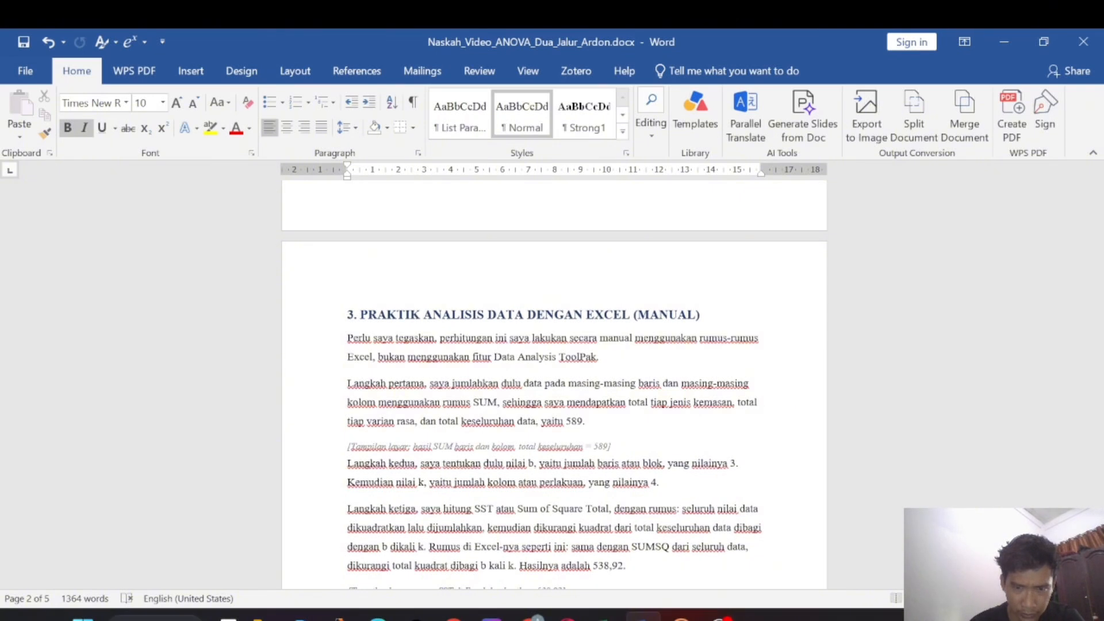
scroll(554, 403, "down", 1)
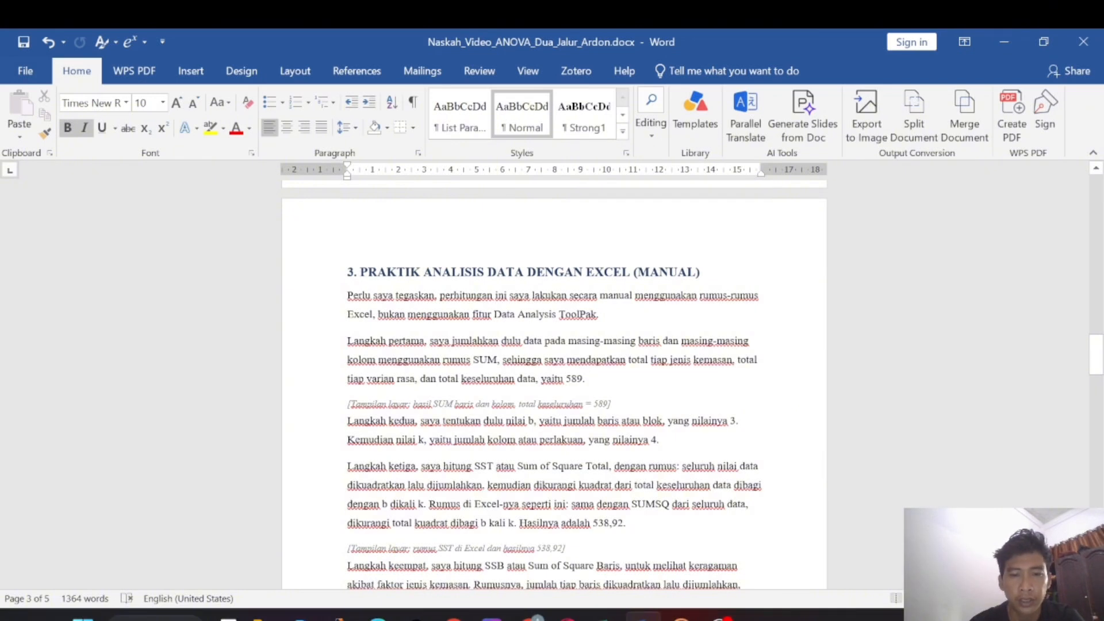
scroll(552, 389, "down", 1)
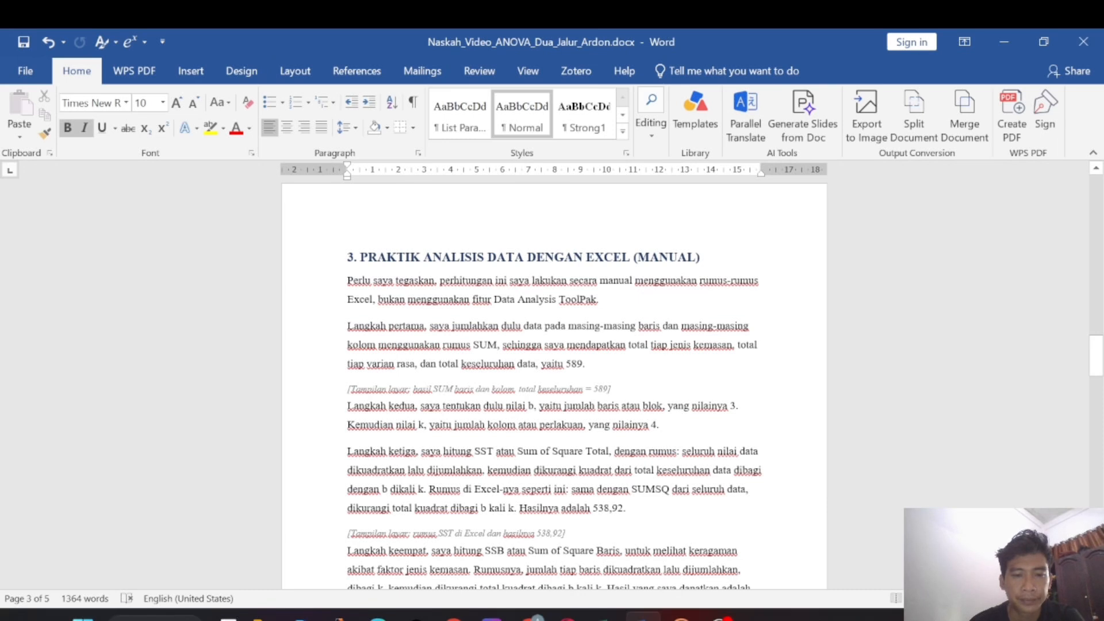
scroll(552, 385, "down", 3)
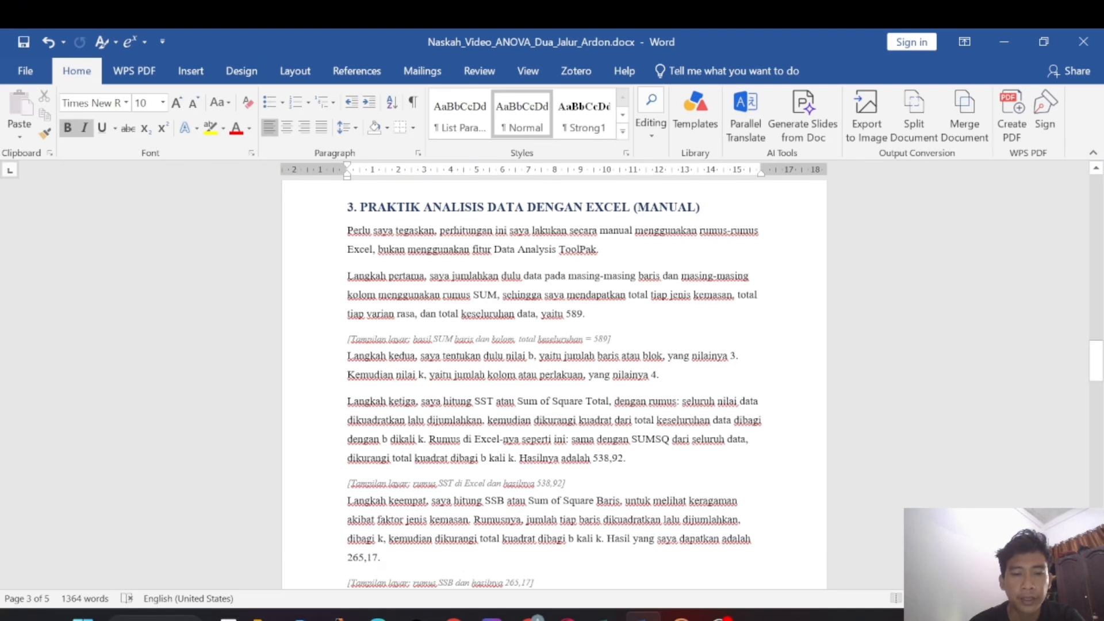
scroll(554, 386, "down", 1)
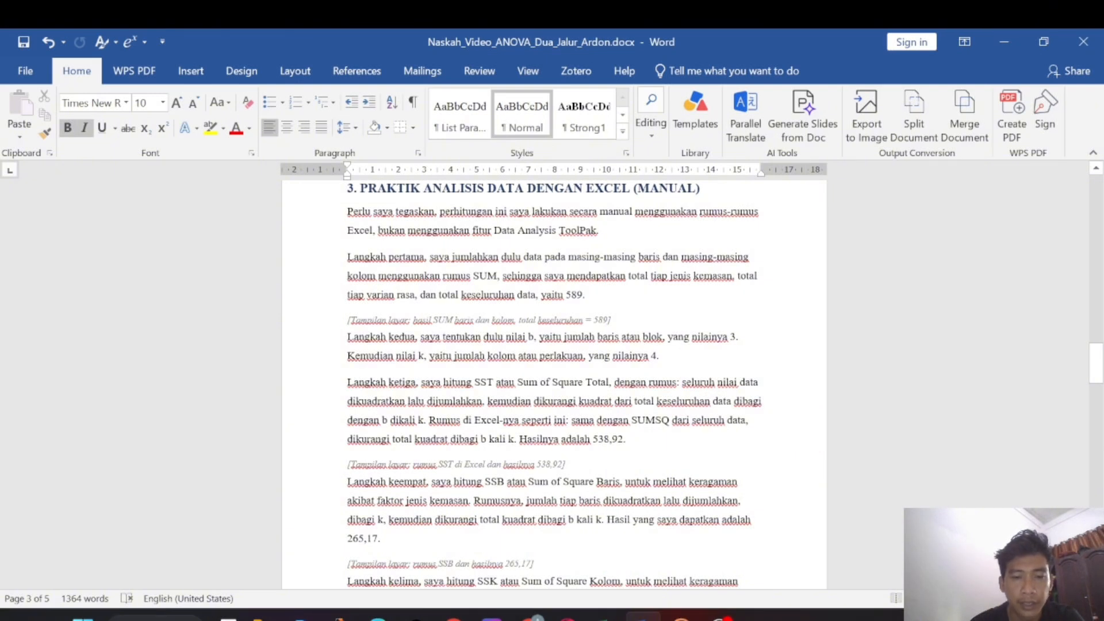
scroll(554, 385, "down", 1)
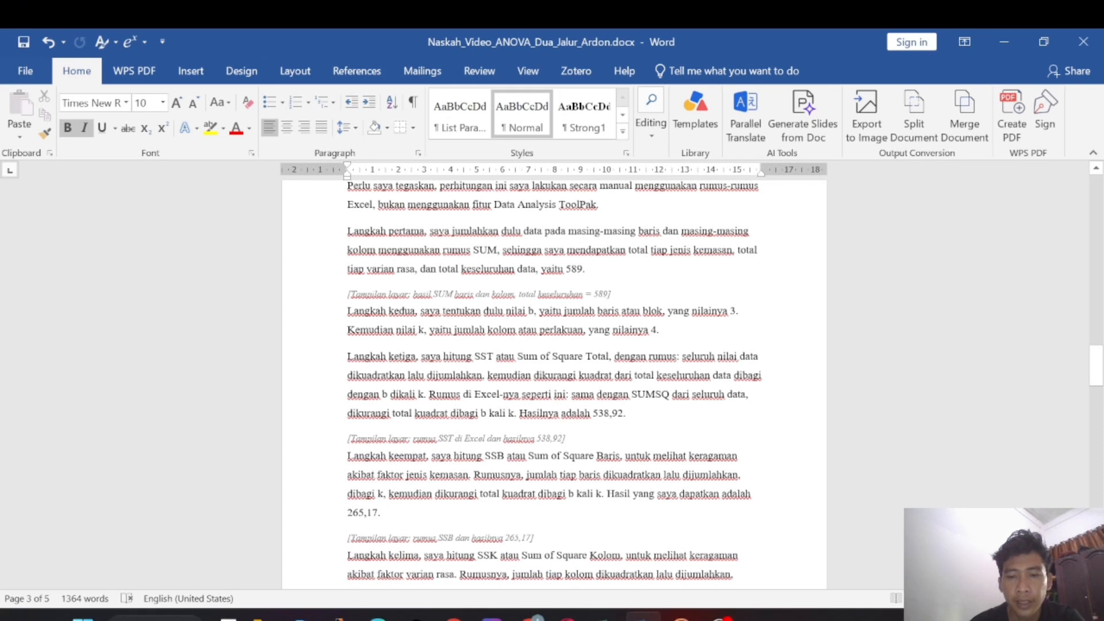
scroll(554, 385, "down", 1)
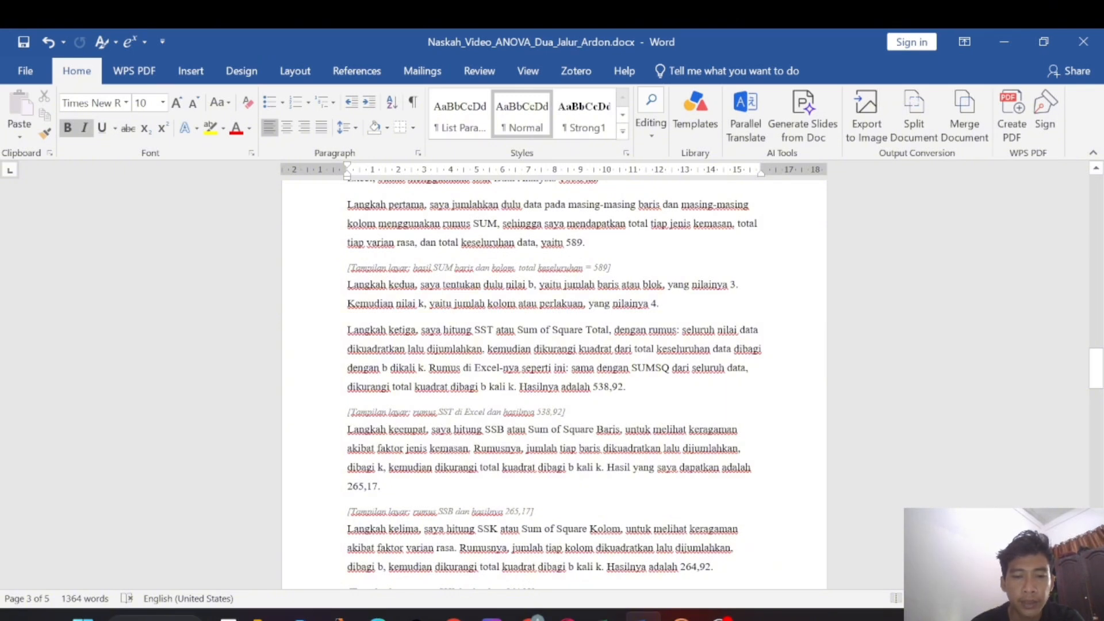
Step: Read section 3's steps four to seven on calculating SSB, SSK, SSG and the degrees of freedom
scroll(555, 385, "down", 3)
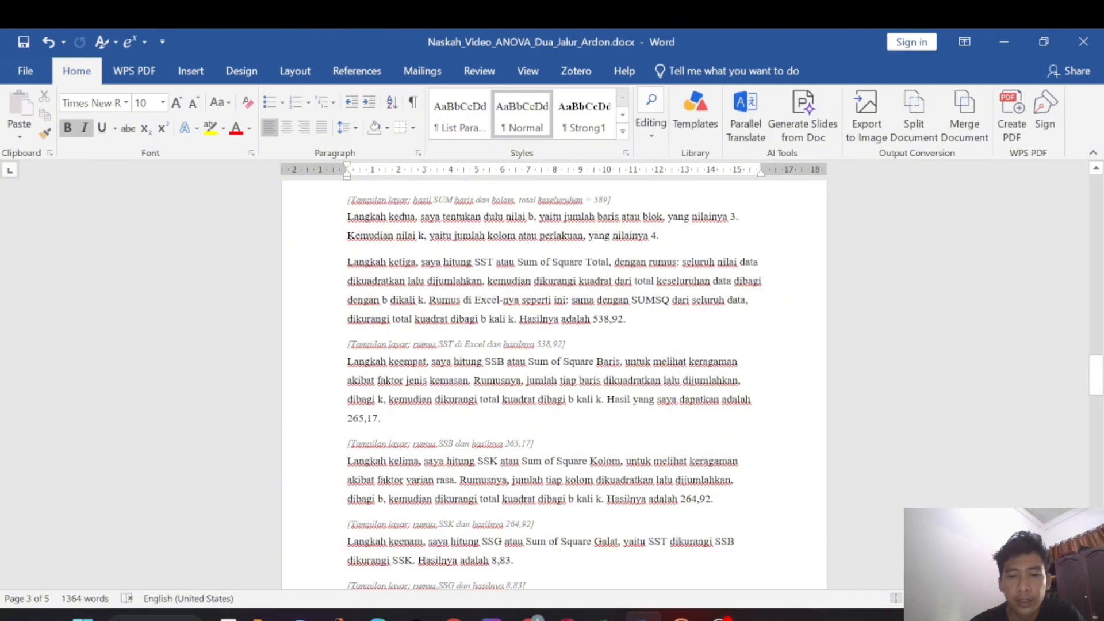
scroll(667, 426, "down", 1)
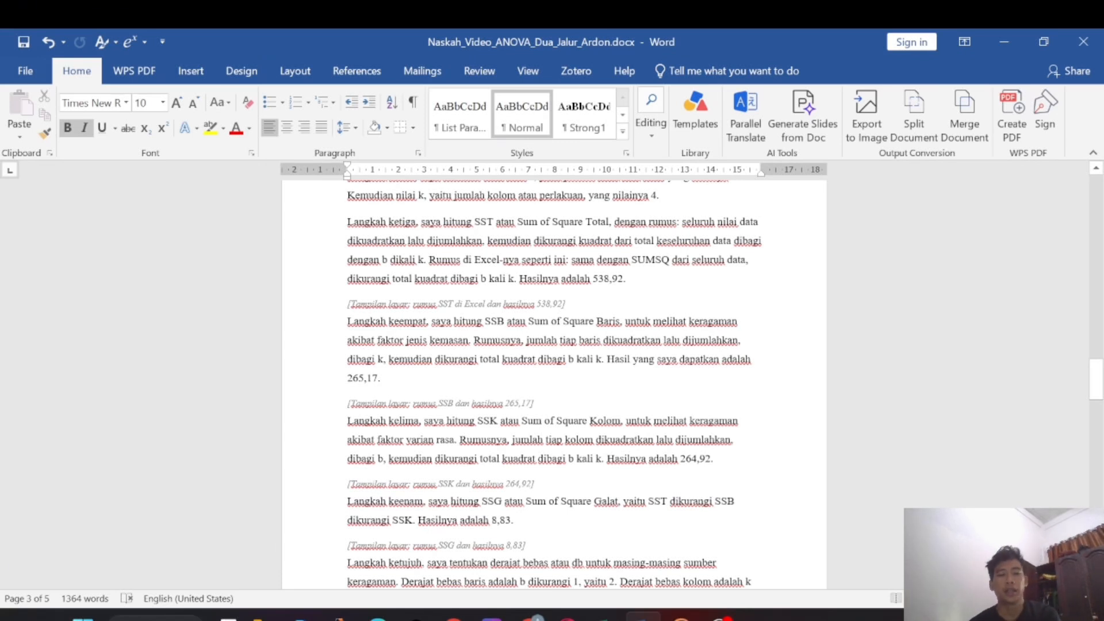
scroll(365, 424, "down", 1)
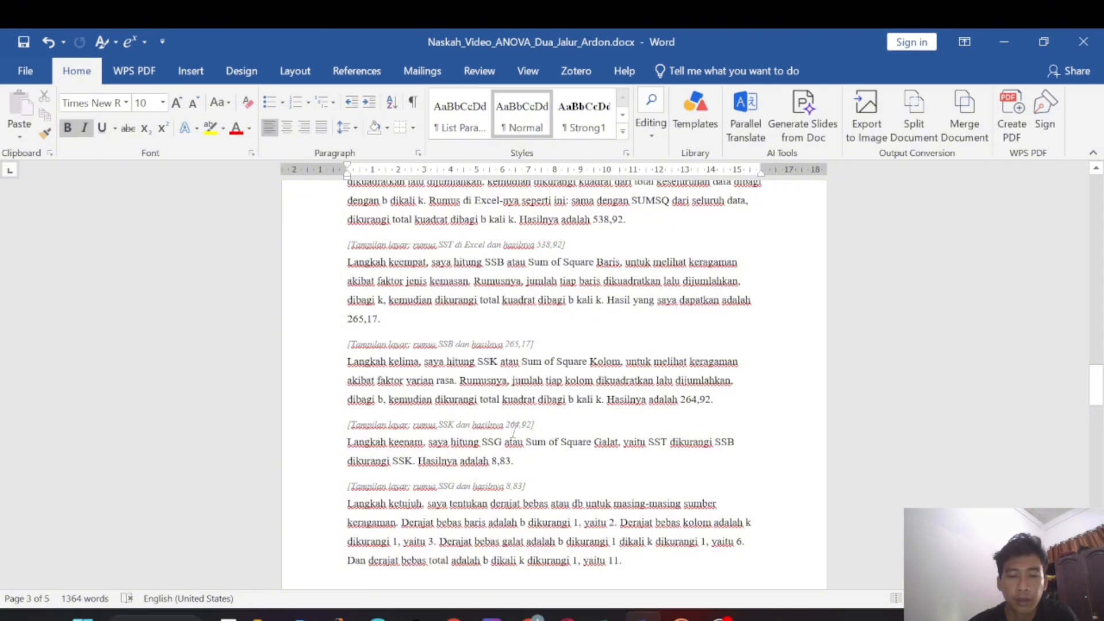
scroll(552, 374, "down", 1)
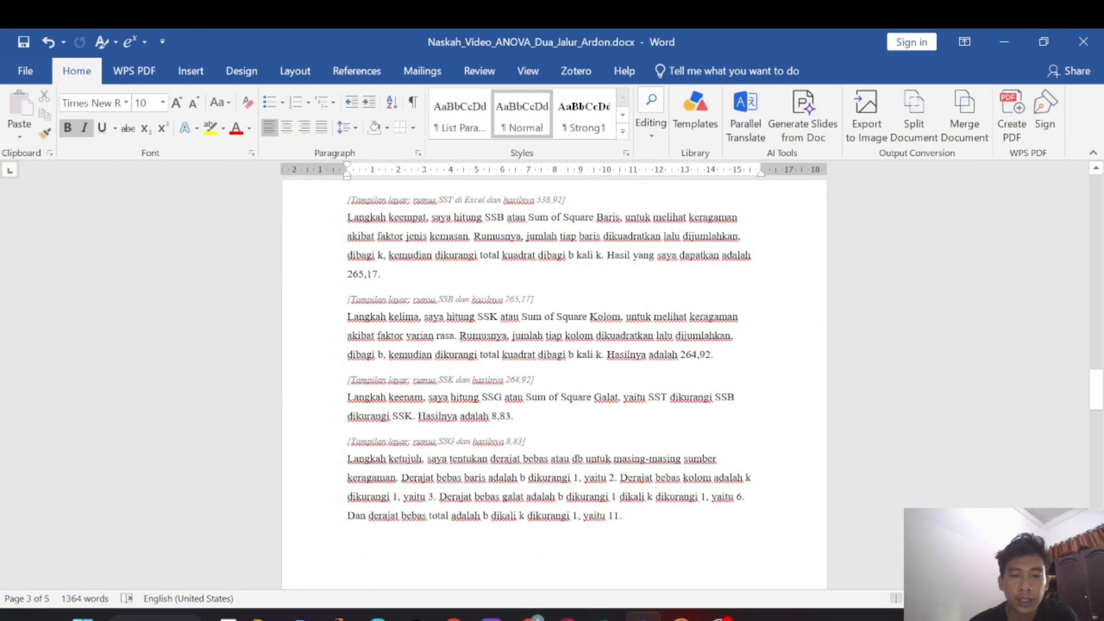
scroll(549, 355, "down", 1)
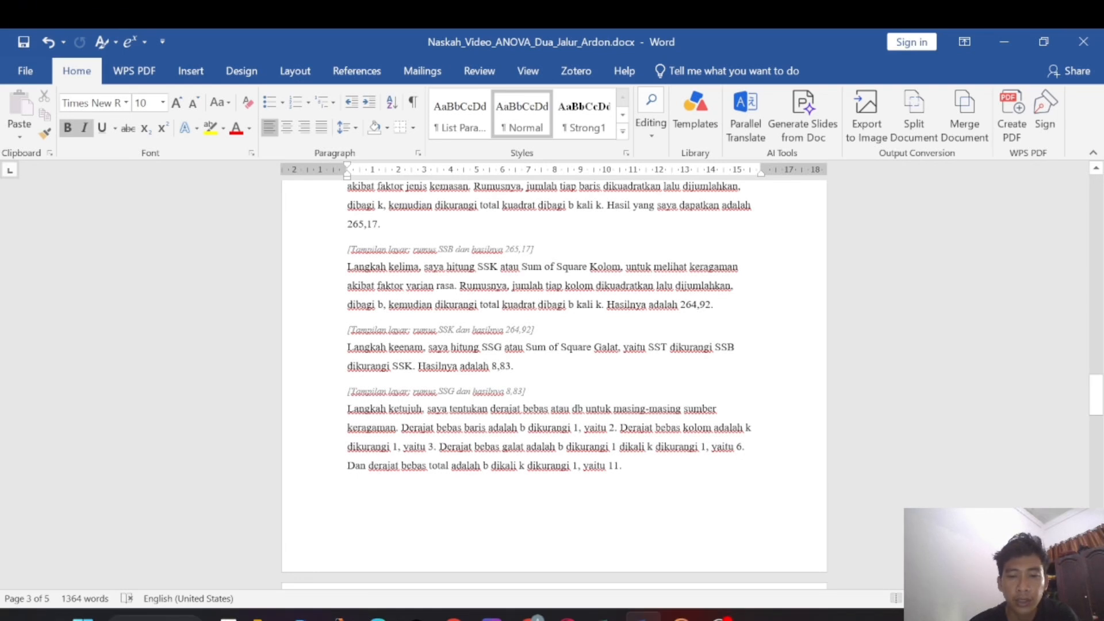
scroll(553, 380, "down", 1)
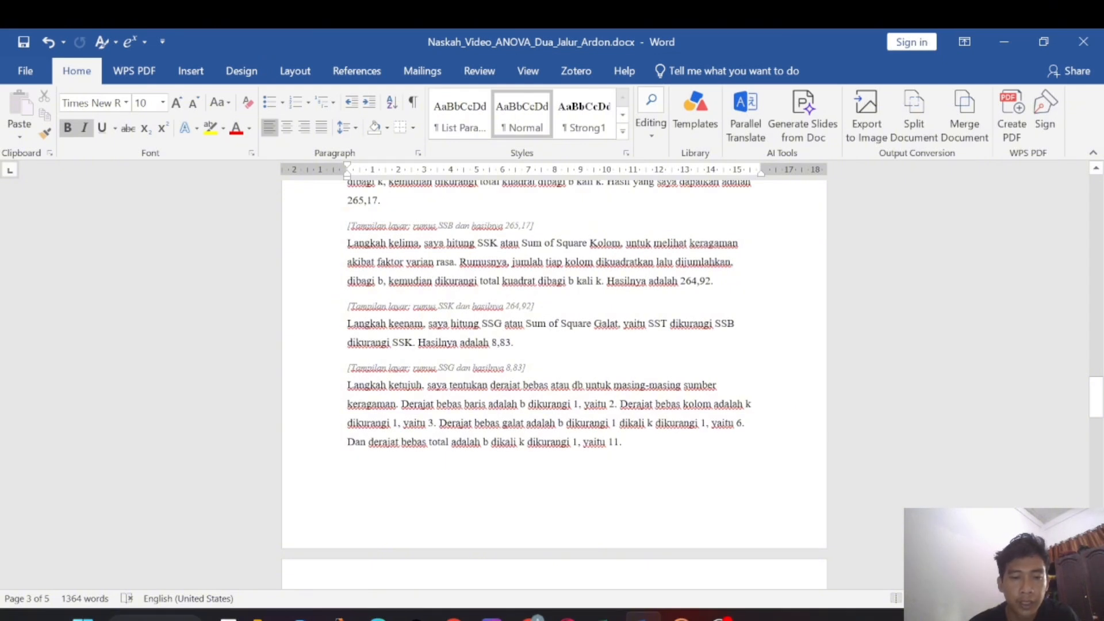
scroll(554, 368, "down", 1)
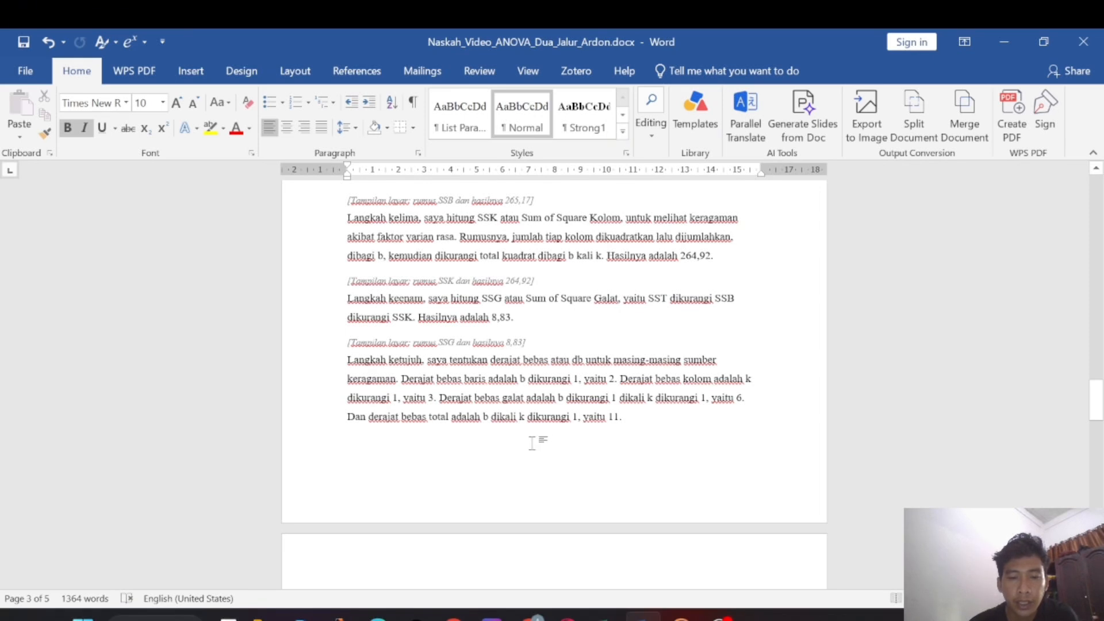
Step: Read the steps on mean squares, calculated F values, the ANOVA recap table and finding the F table values with F.INV.RT
scroll(550, 448, "down", 5)
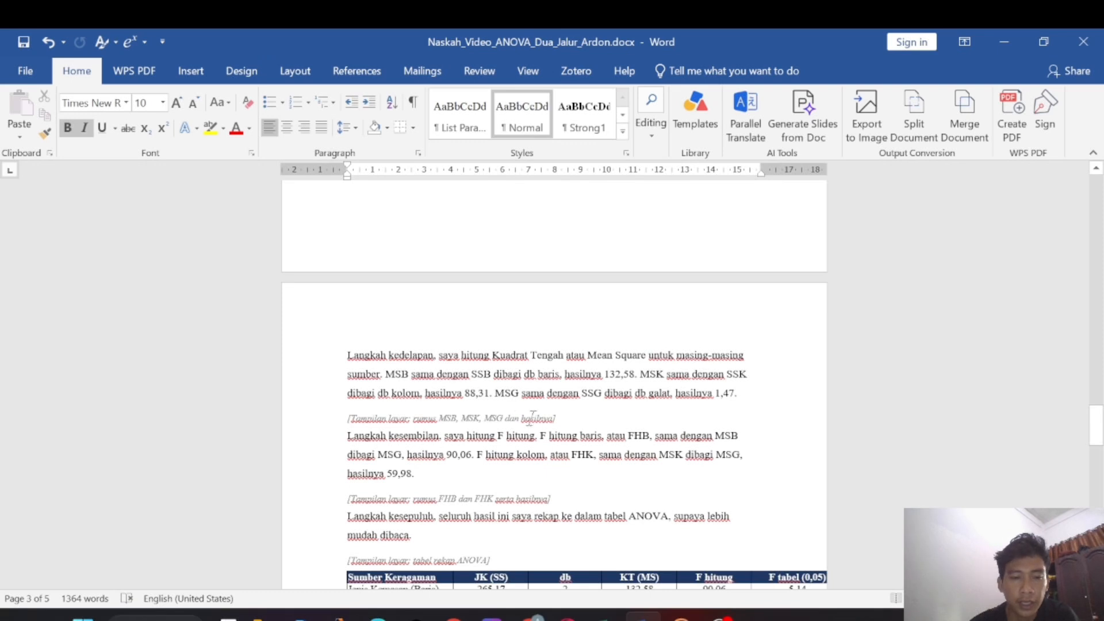
scroll(532, 417, "down", 1)
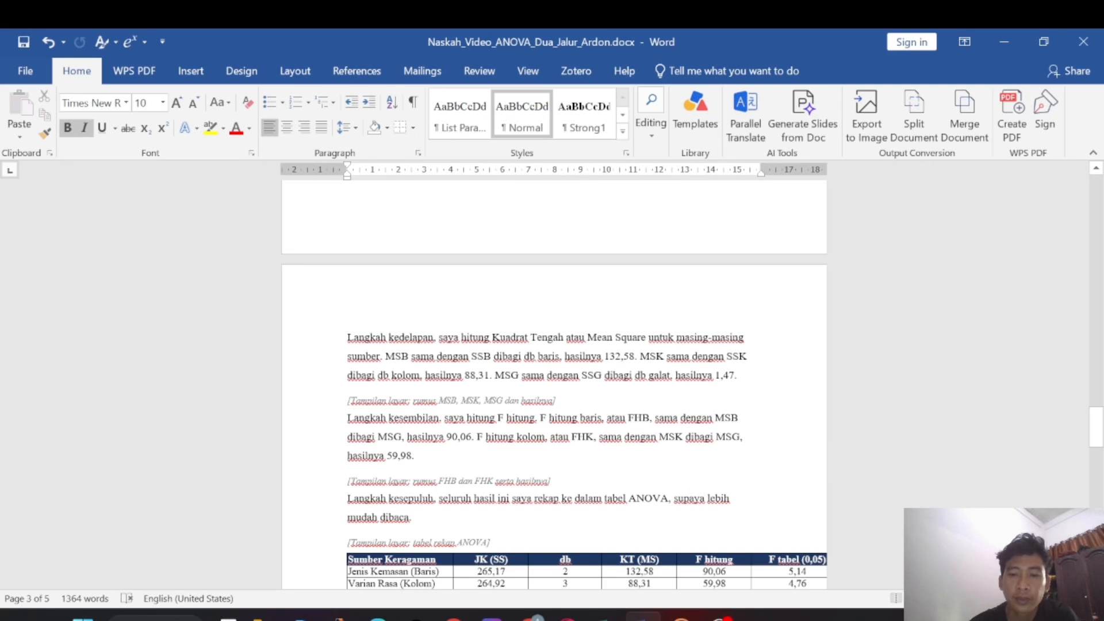
scroll(553, 403, "down", 2)
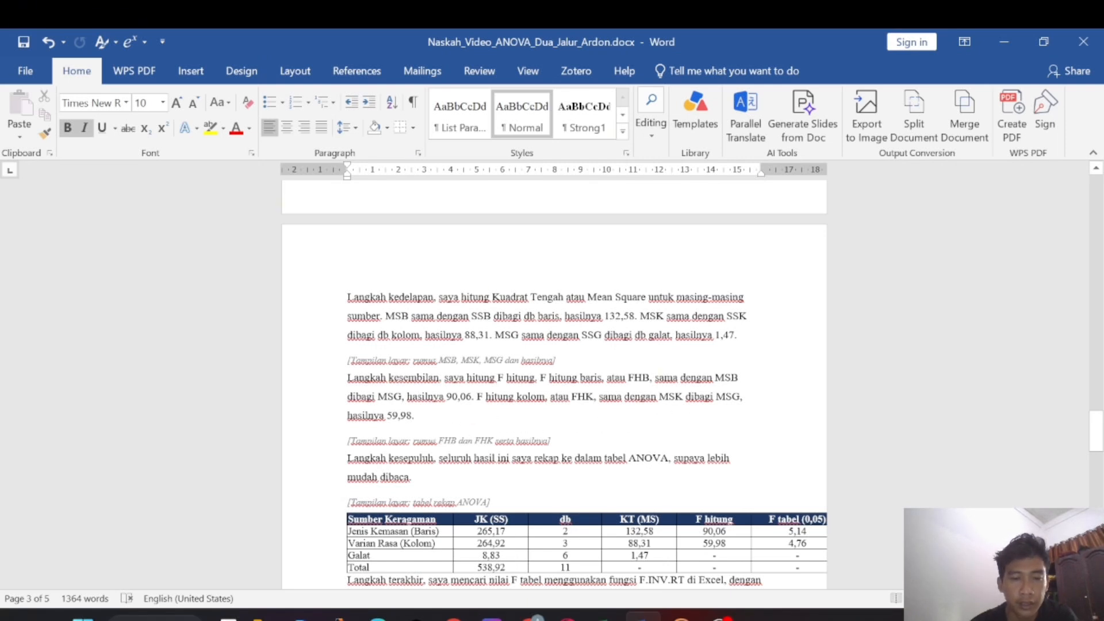
scroll(553, 385, "down", 1)
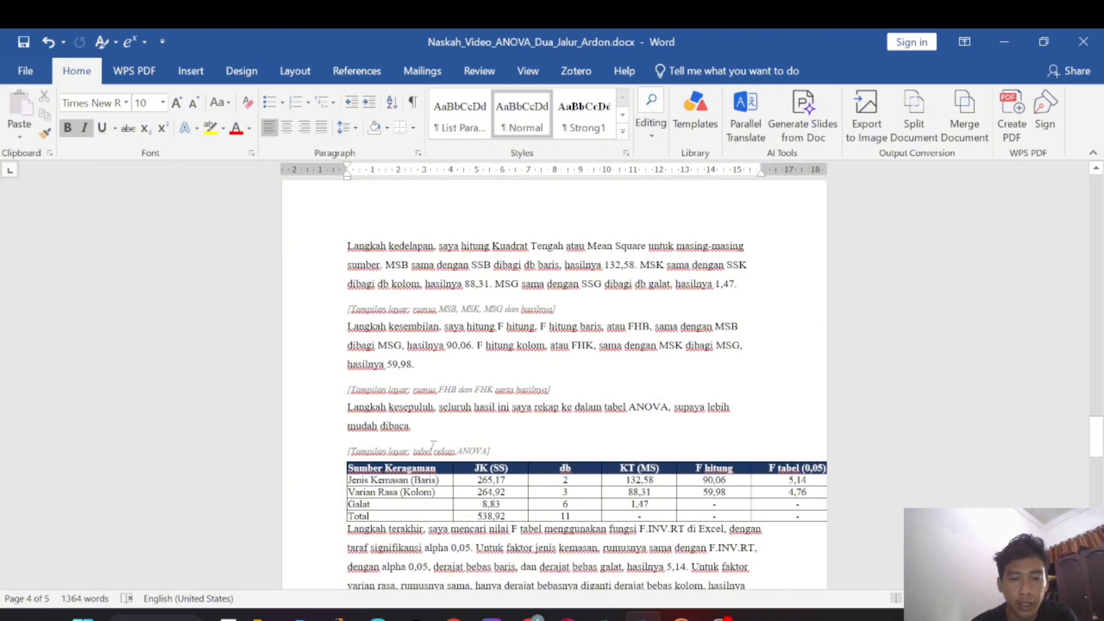
scroll(435, 446, "down", 2)
scroll(553, 385, "up", 1)
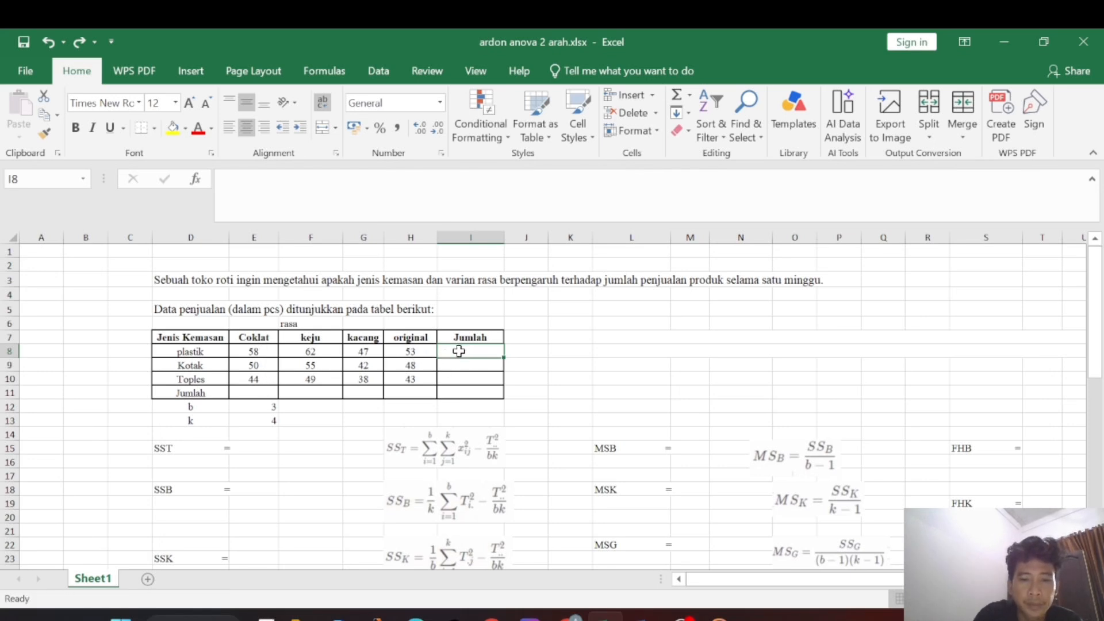
type("=su")
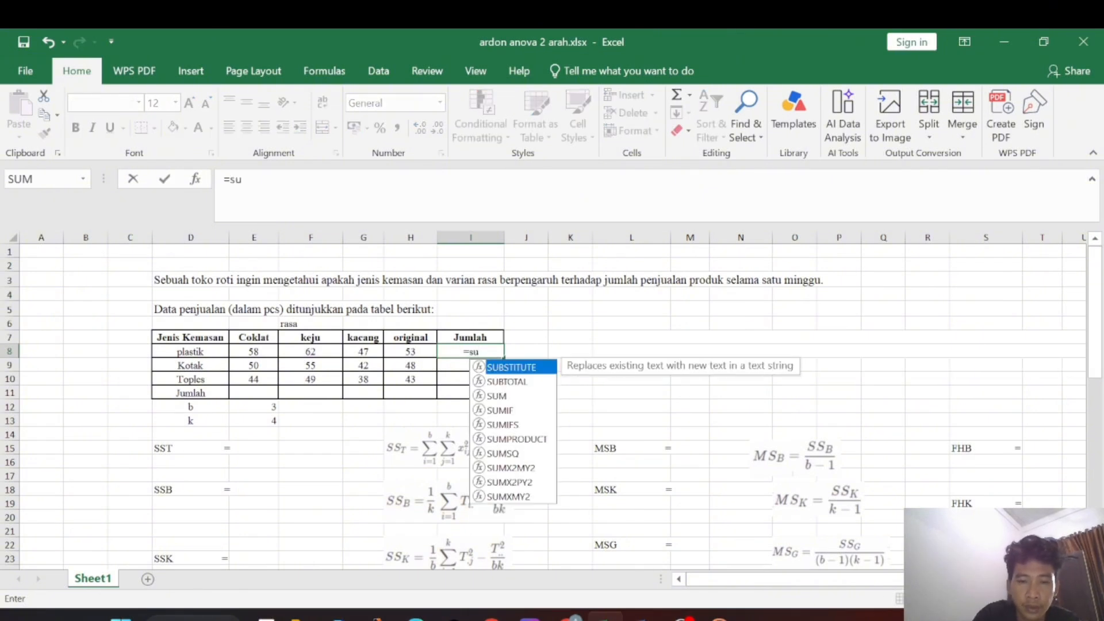
type("m")
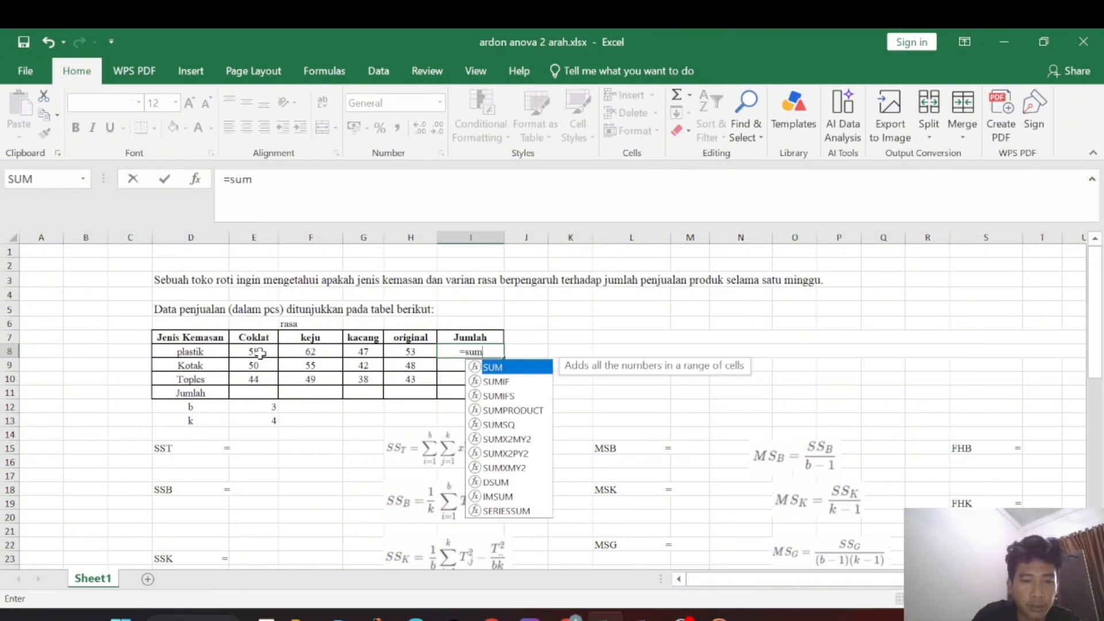
left_click_drag(259, 352, 405, 352)
left_click(499, 351)
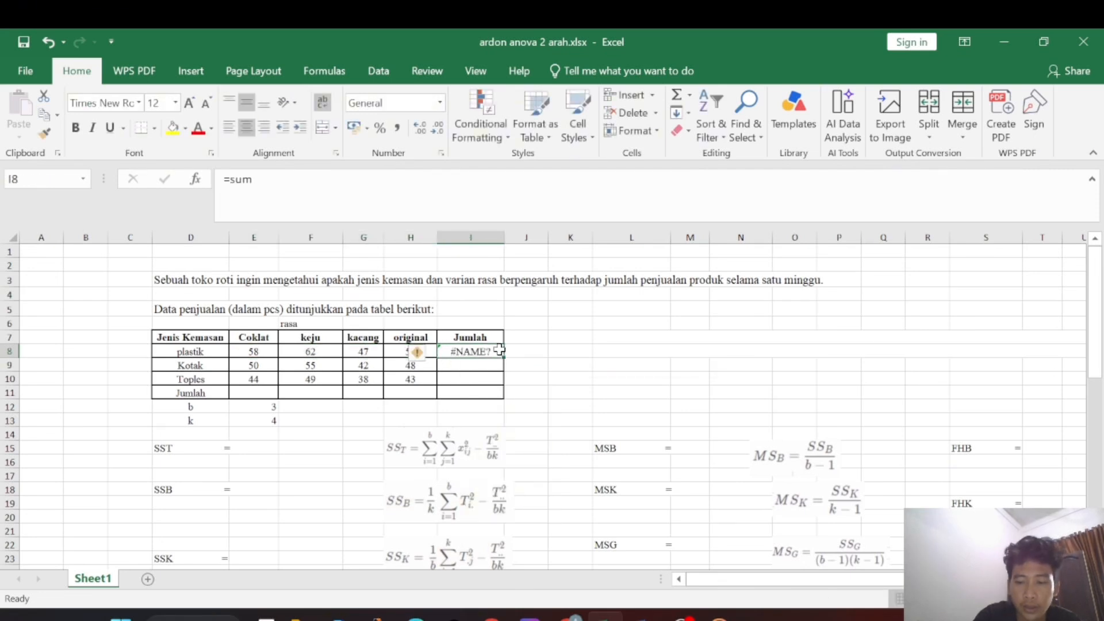
key("BackSpace")
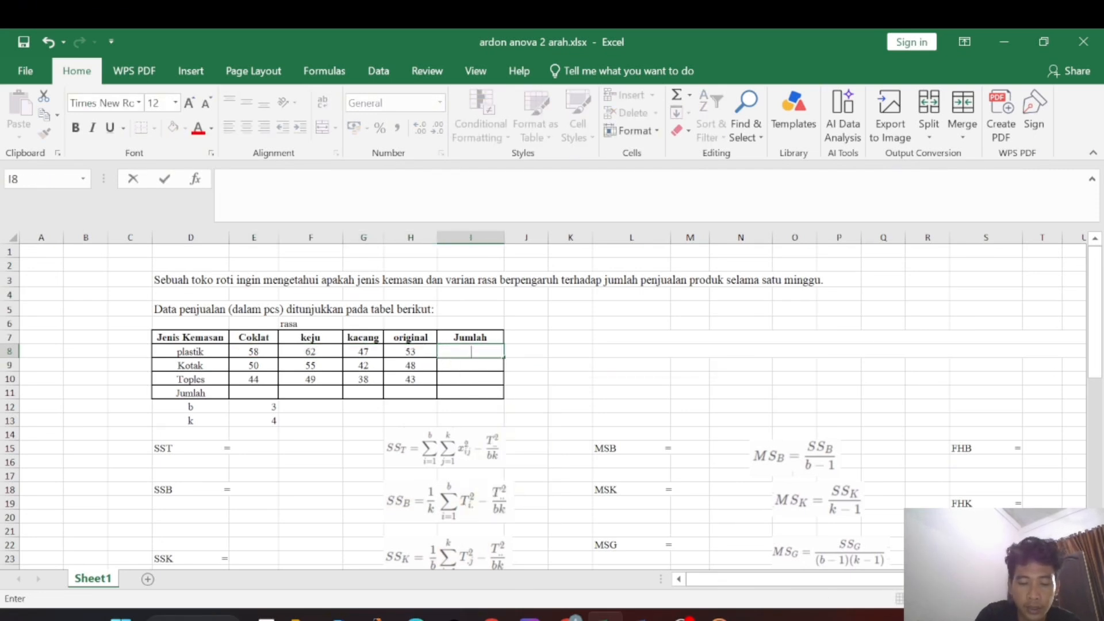
Step: Total the plastik row in I8 with =SUM(E8:H8) and copy the formula down through I10 for Kotak and Toples
type("=S")
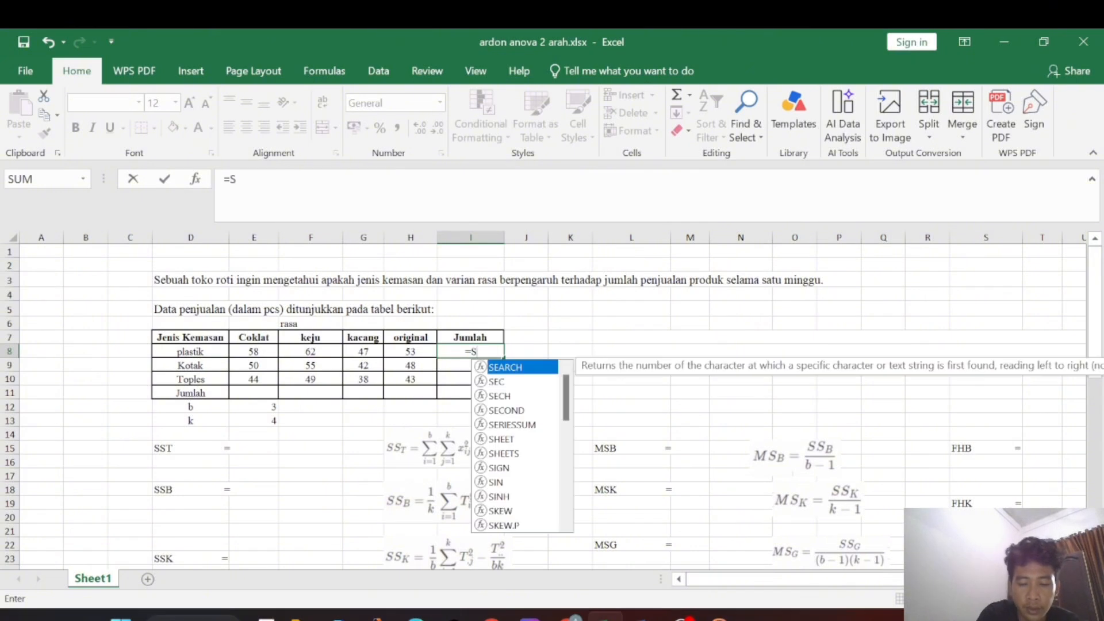
type("um(")
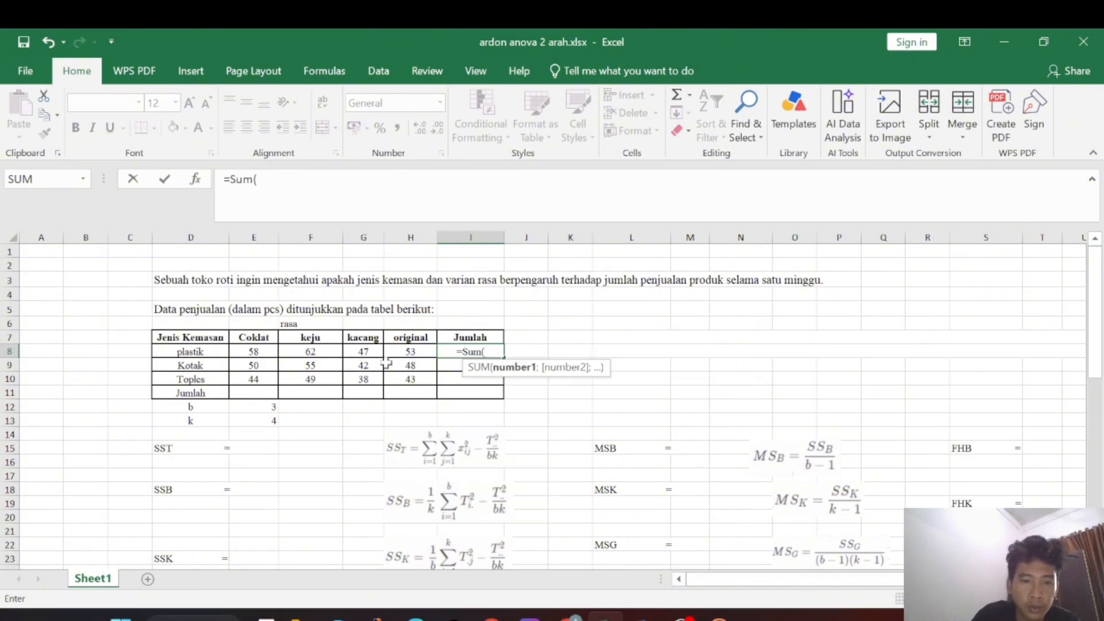
left_click_drag(240, 350, 396, 352)
key("Return")
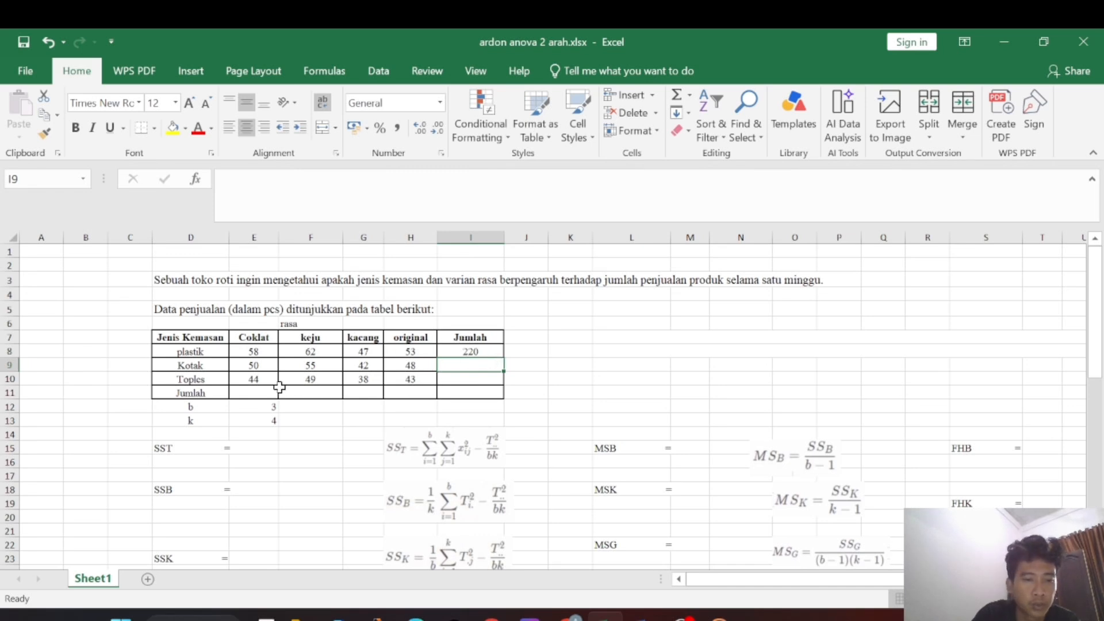
left_click(483, 349)
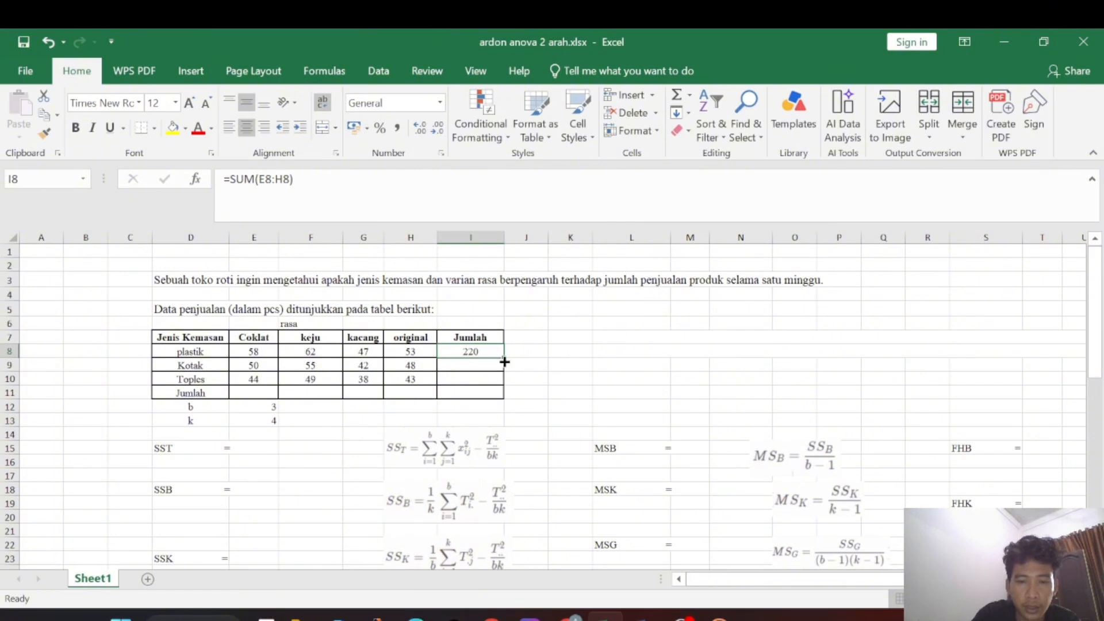
left_click_drag(504, 357, 504, 389)
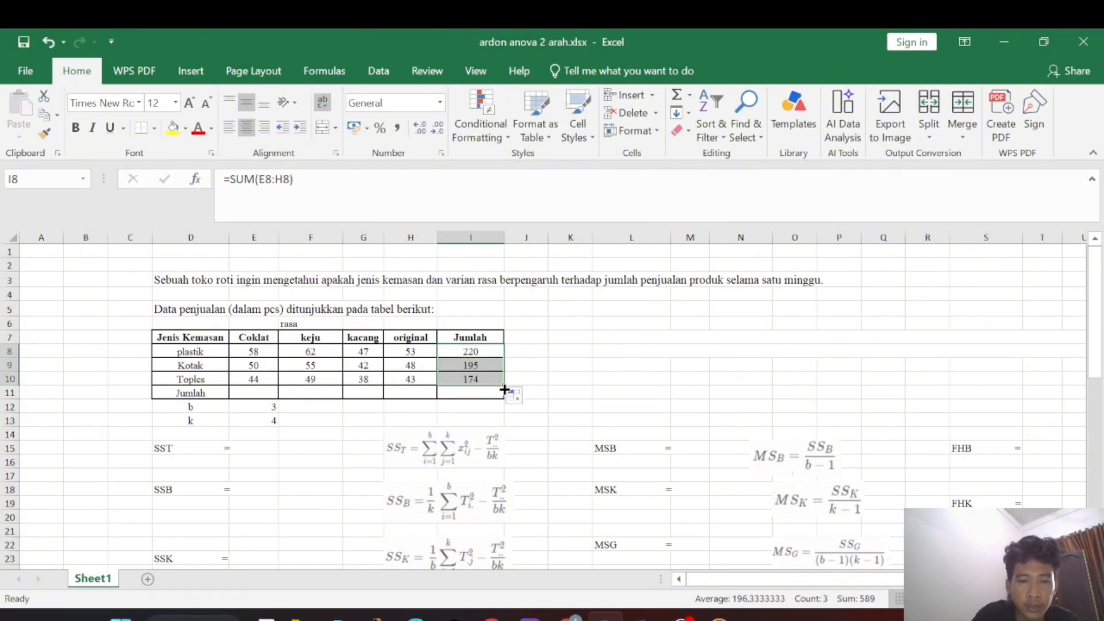
Step: Total the Coklat column in E11 of the Jumlah row with =SUM(E8:E10)
left_click(397, 409)
left_click(245, 388)
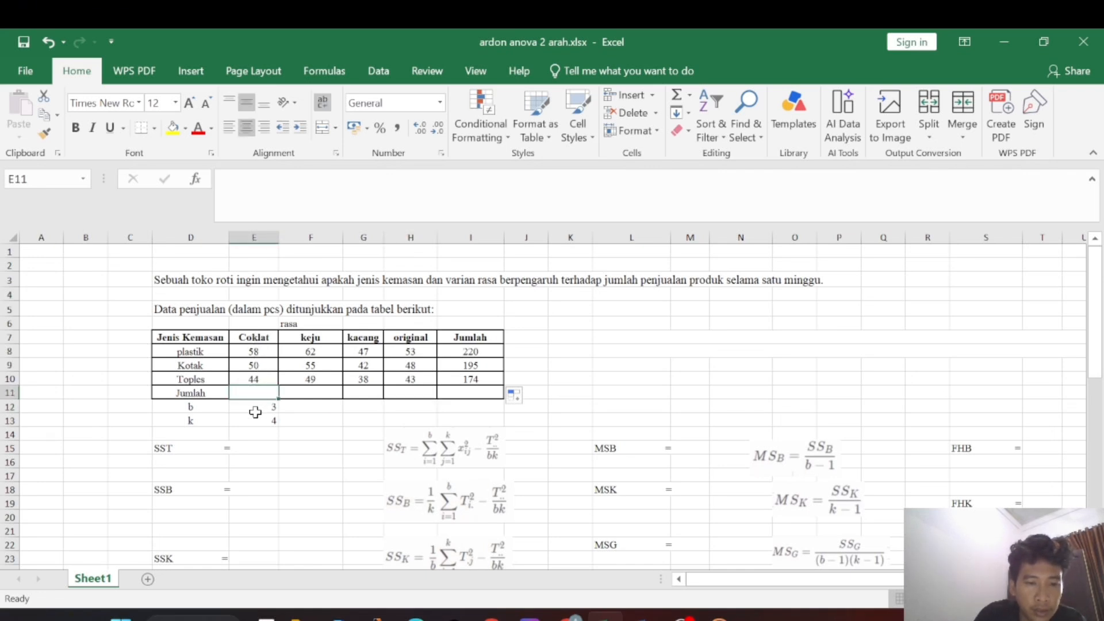
type("=")
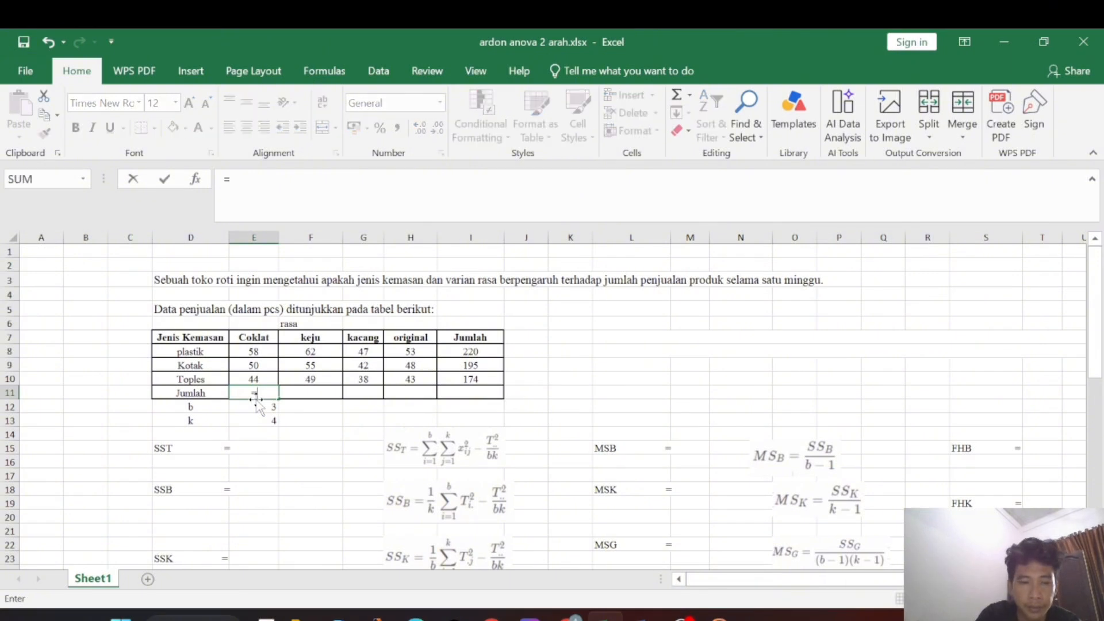
type("sum")
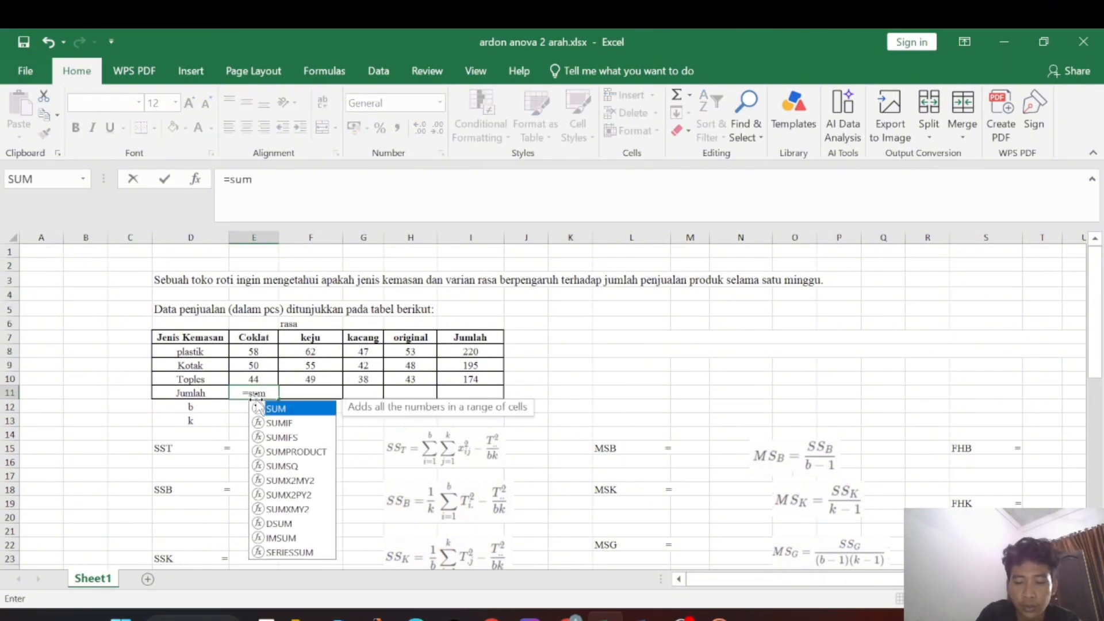
type("(")
left_click(242, 352)
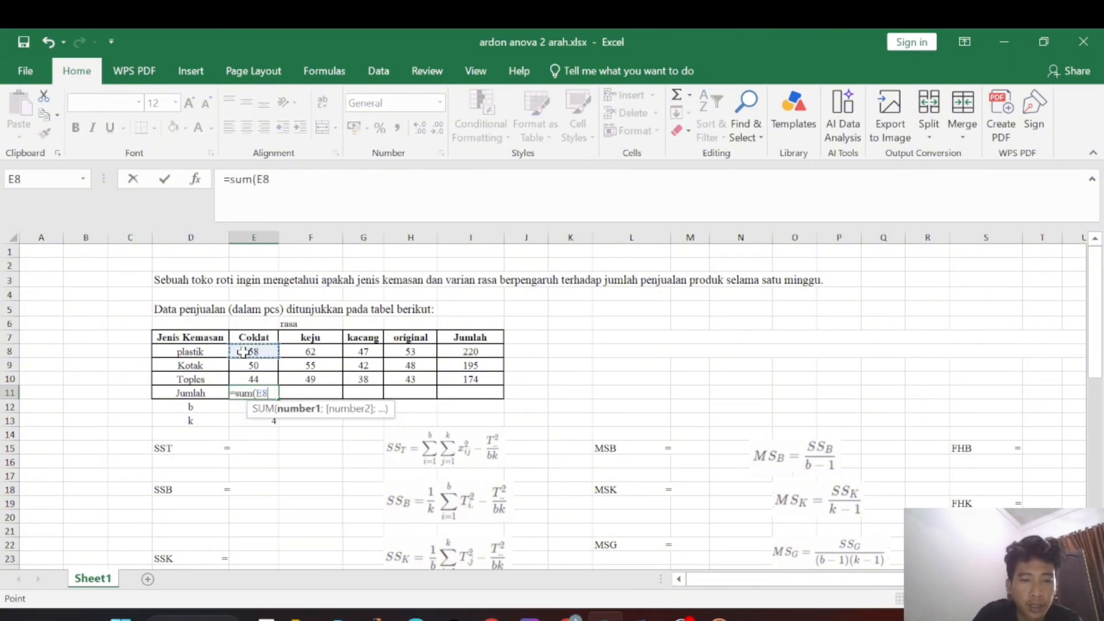
left_click_drag(242, 352, 245, 379)
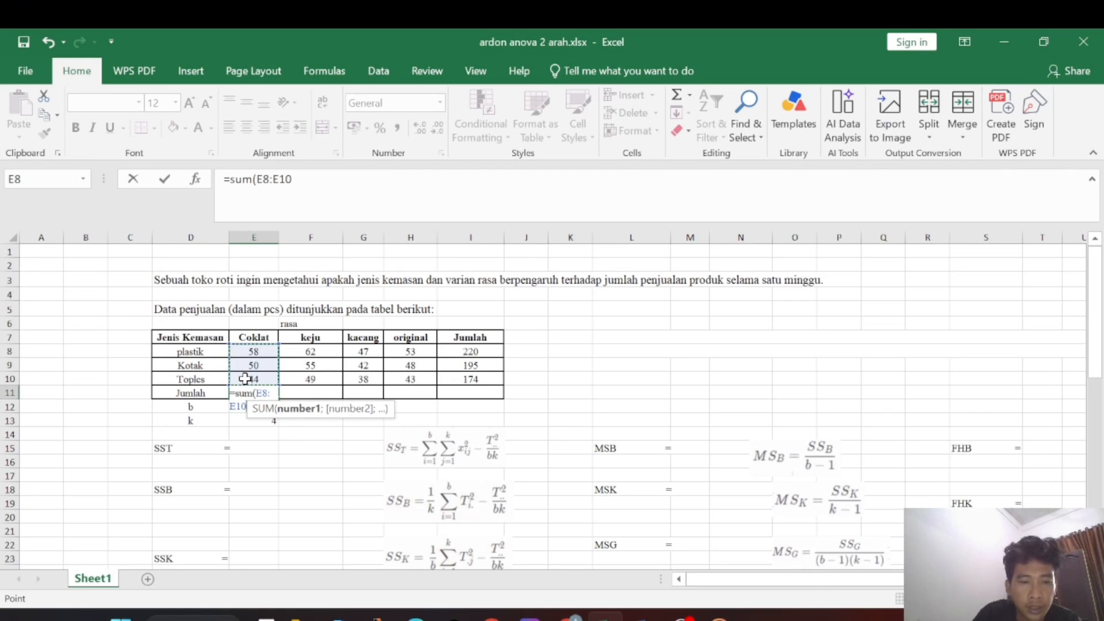
key("Return")
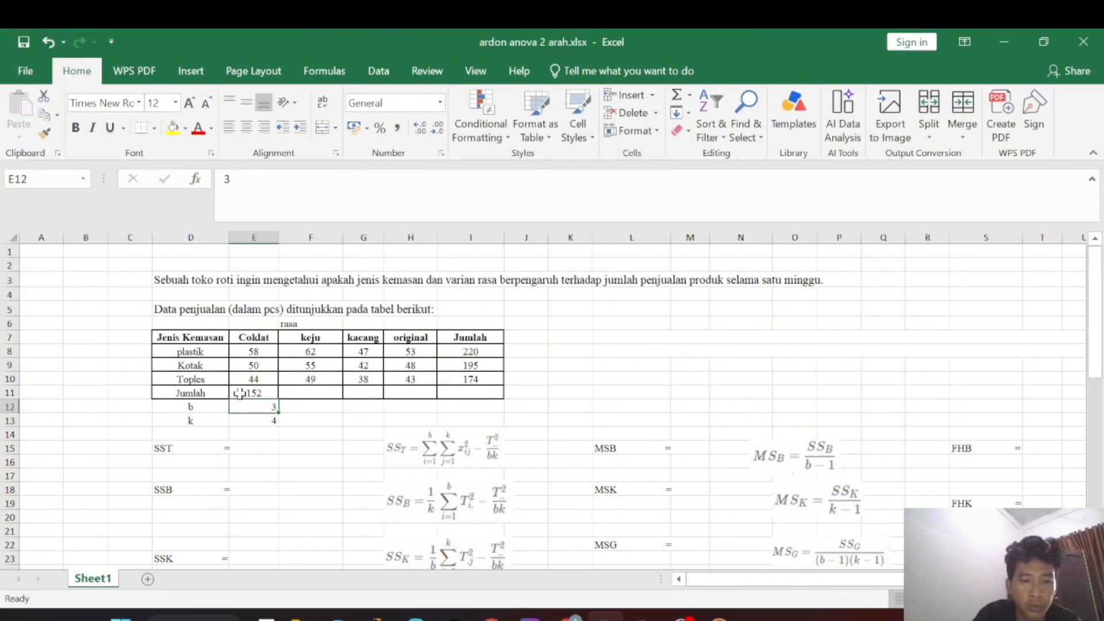
Step: Copy the Coklat total formula across F11:H11 to total the keju, kacang and original columns
left_click(239, 393)
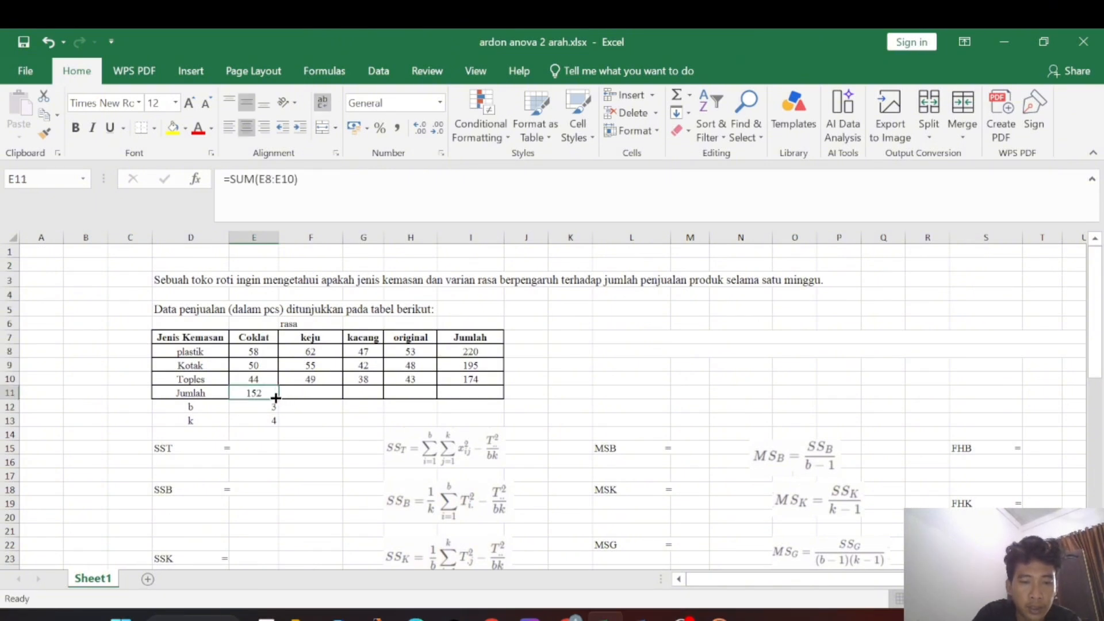
left_click_drag(276, 397, 342, 396)
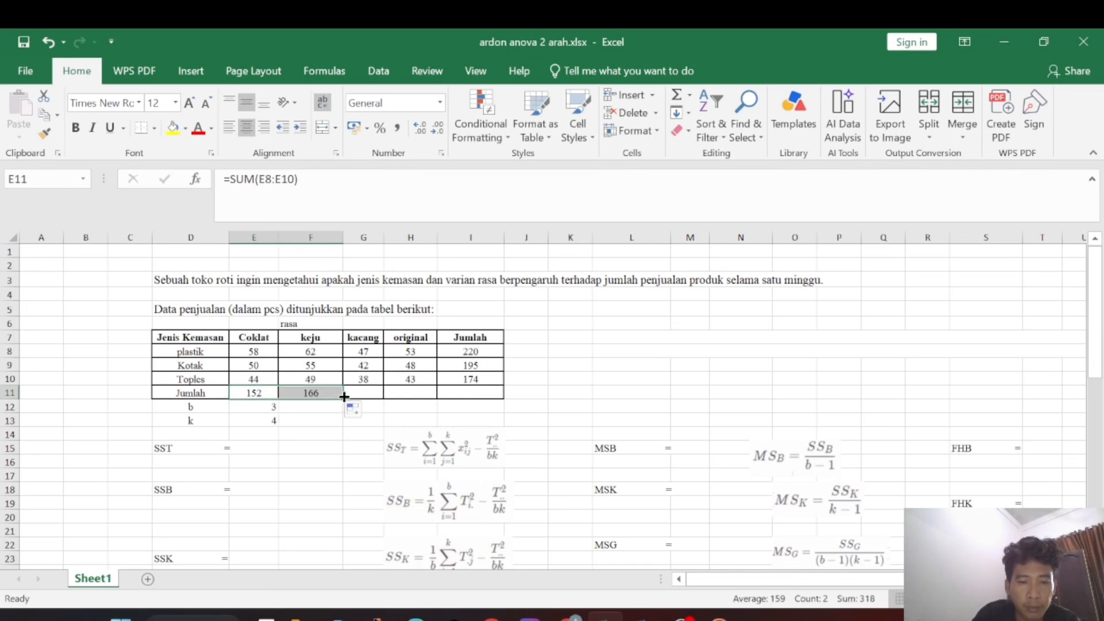
left_click_drag(344, 396, 422, 393)
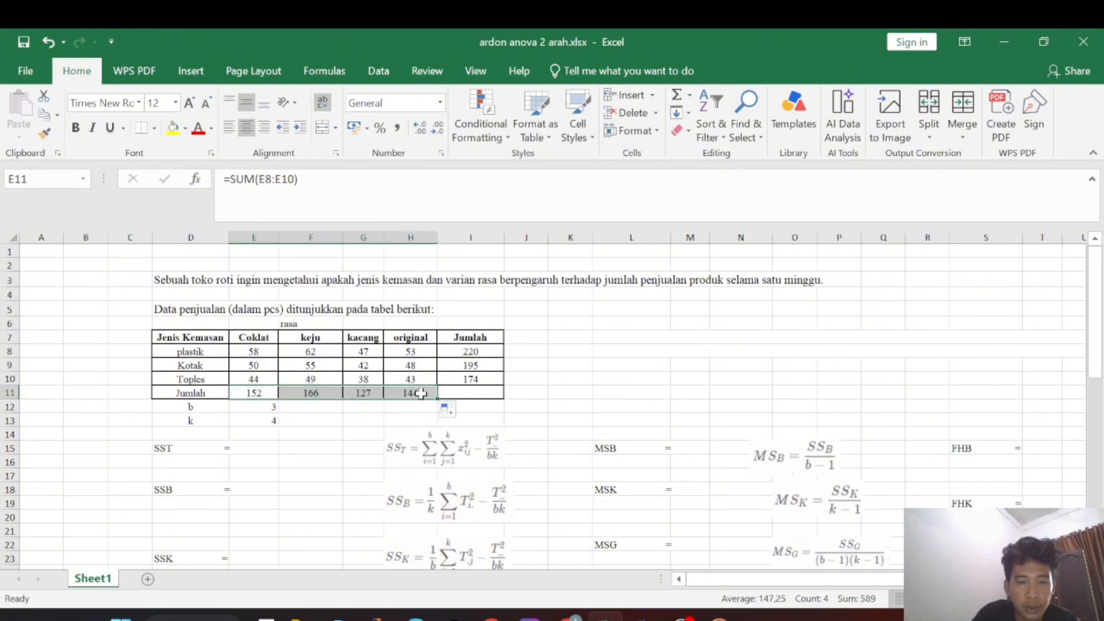
left_click(495, 393)
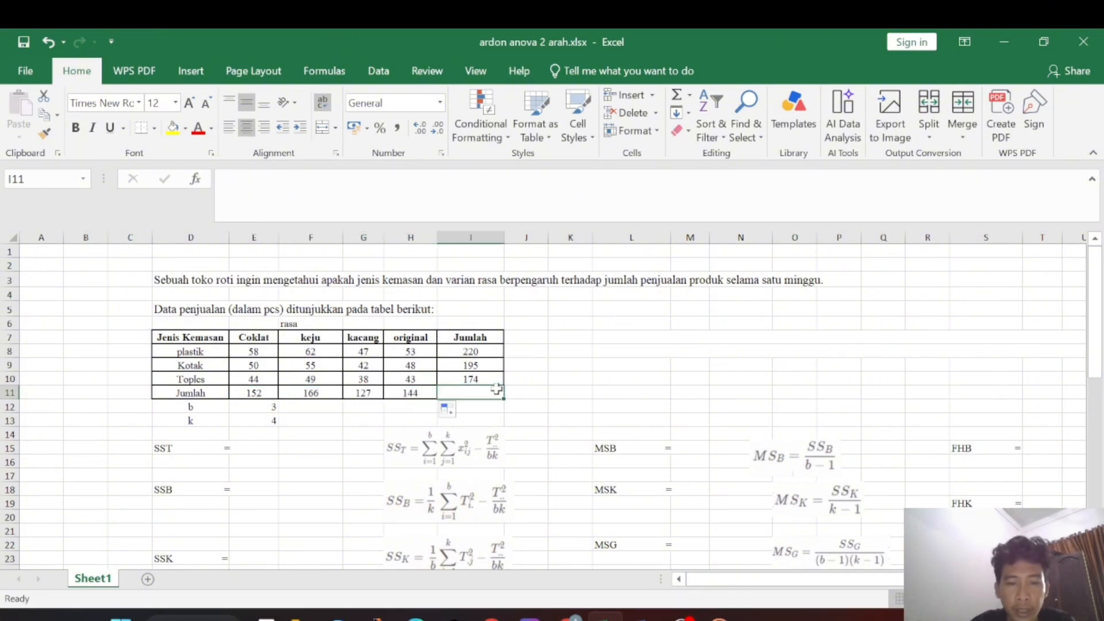
left_click(482, 349)
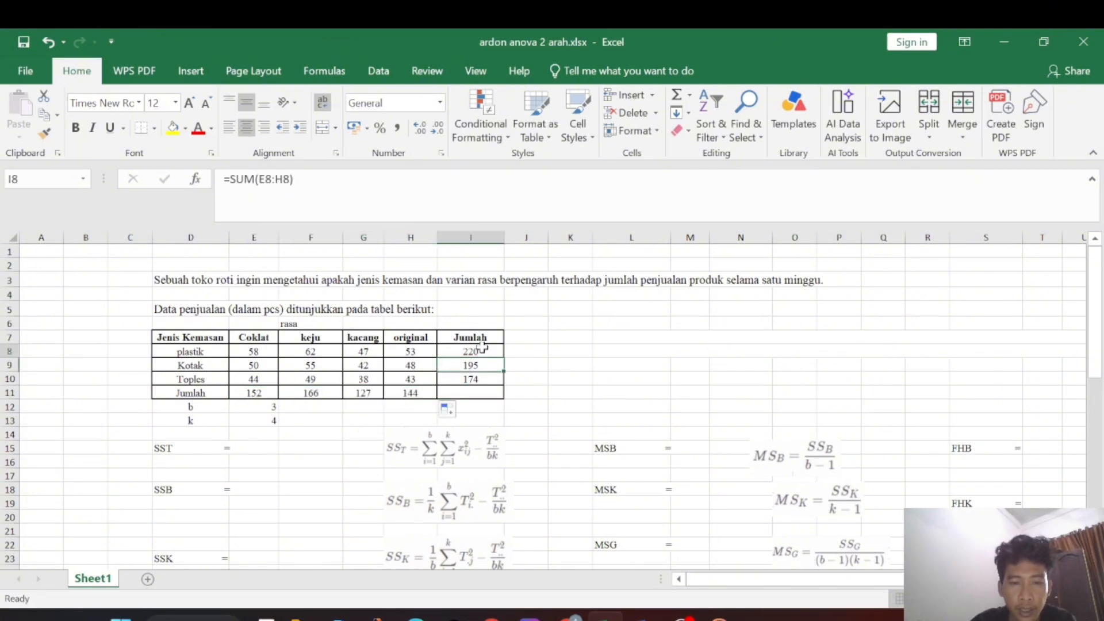
left_click(480, 390)
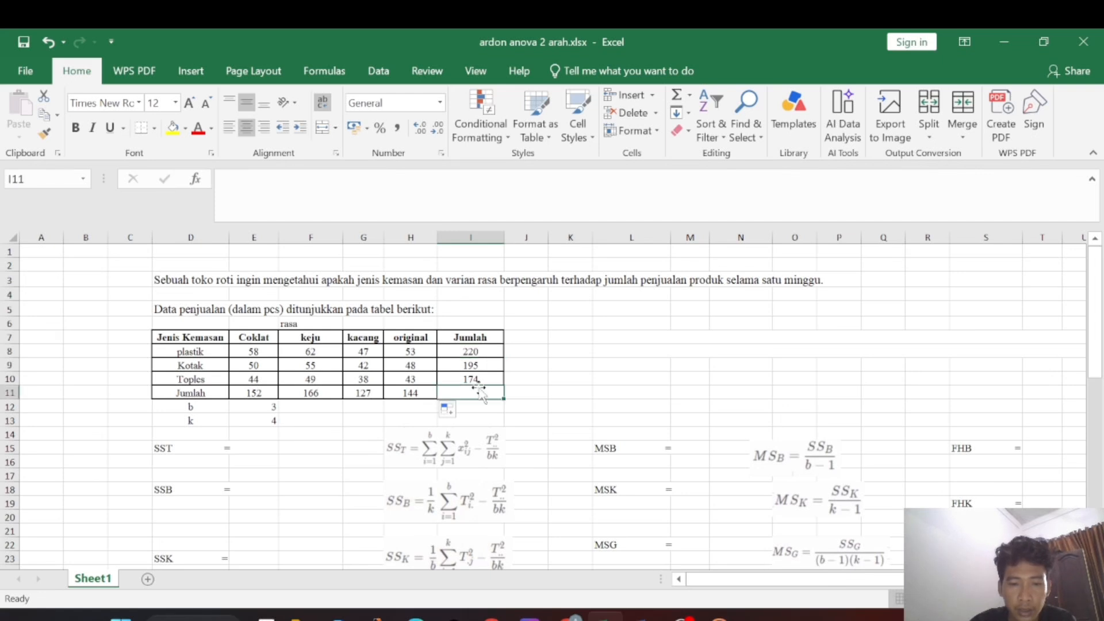
type("=")
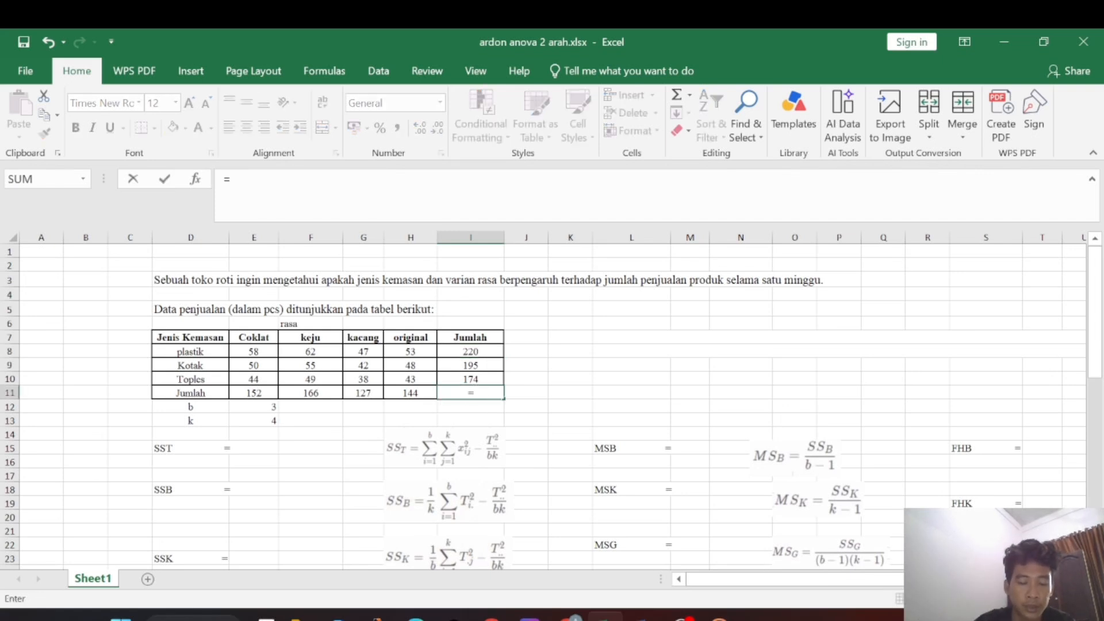
key("BackSpace")
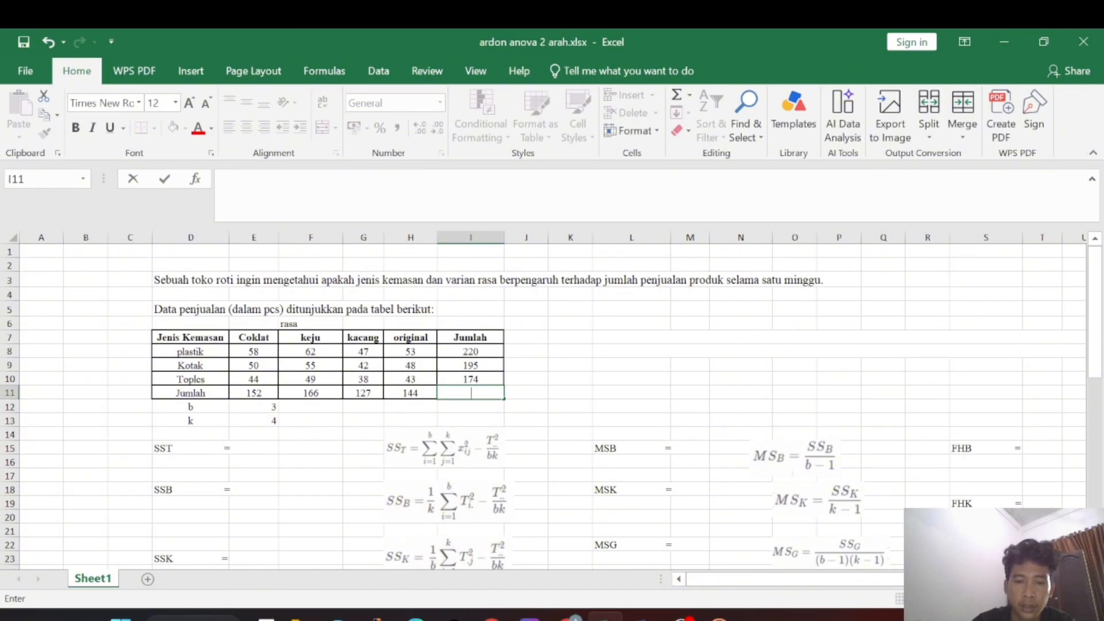
Step: Copy the plastik total formula from I8 down to the Jumlah row in I11 and clear the surplus formula in I12
left_click(489, 350)
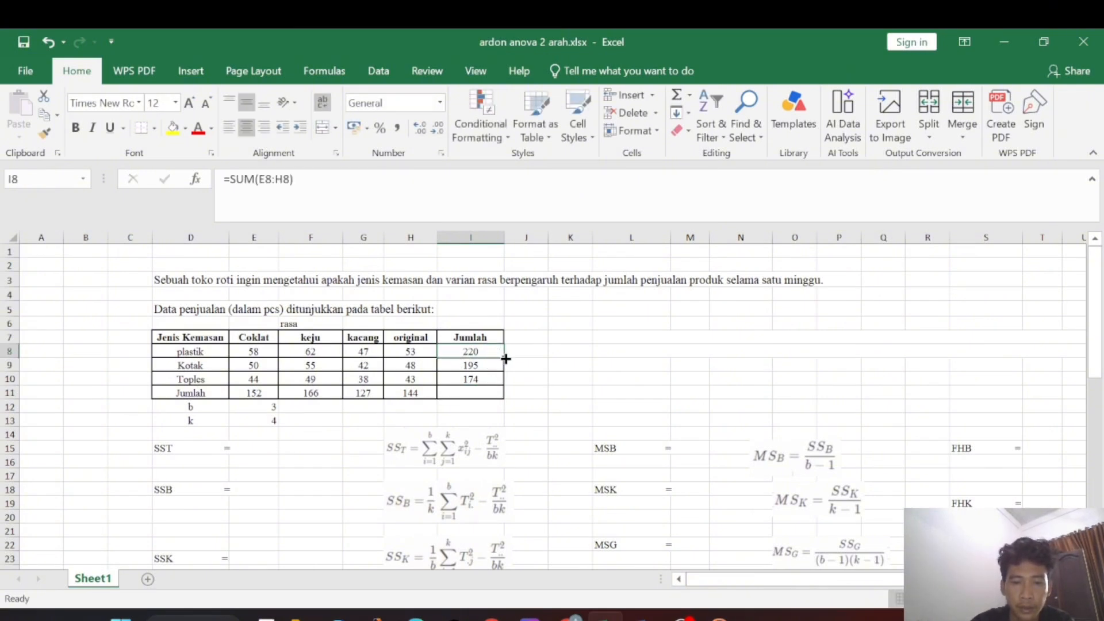
left_click_drag(503, 358, 504, 407)
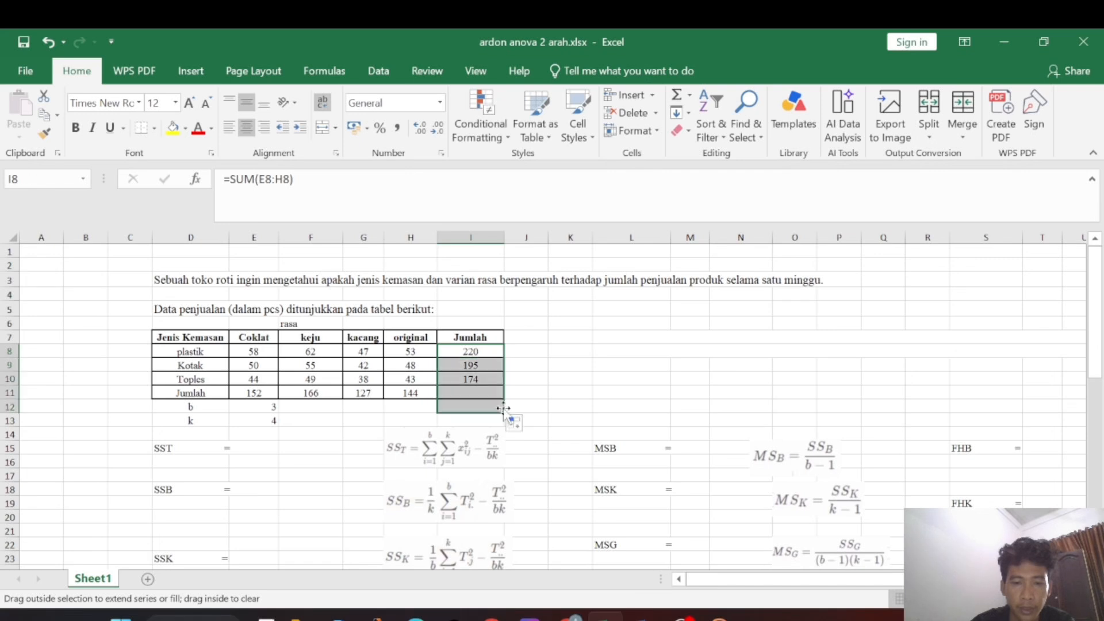
left_click(480, 408)
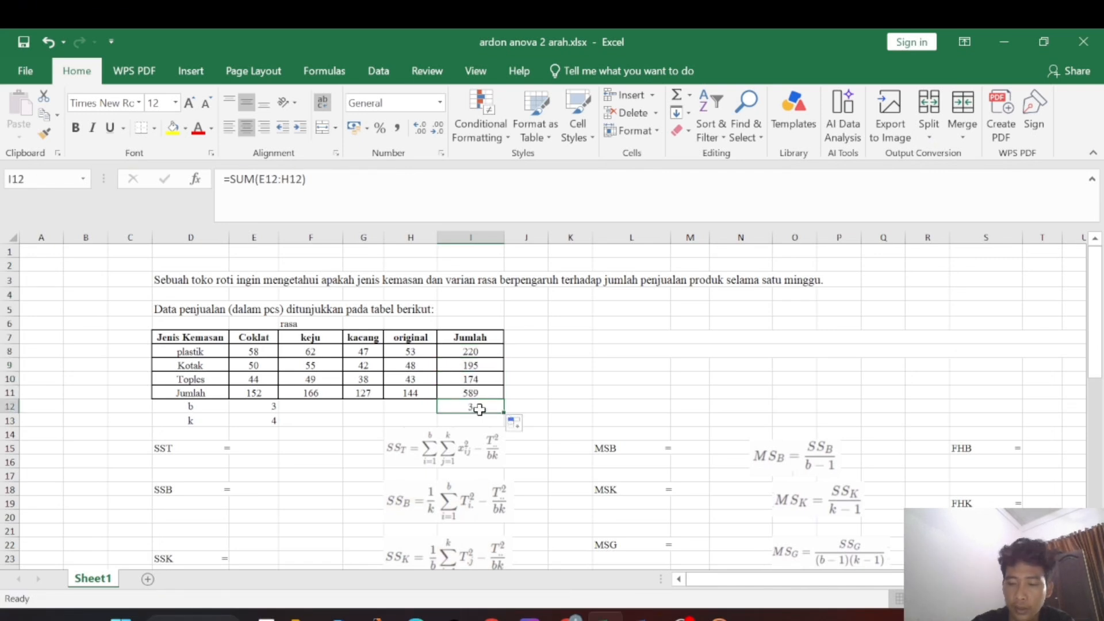
key("Delete")
left_click(570, 404)
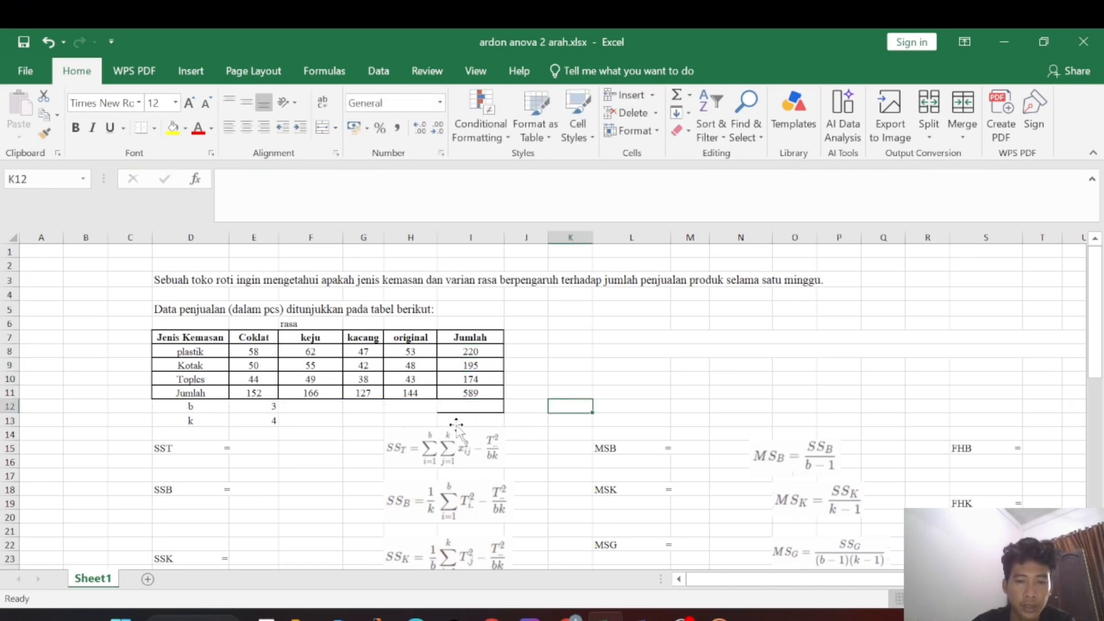
left_click(389, 406)
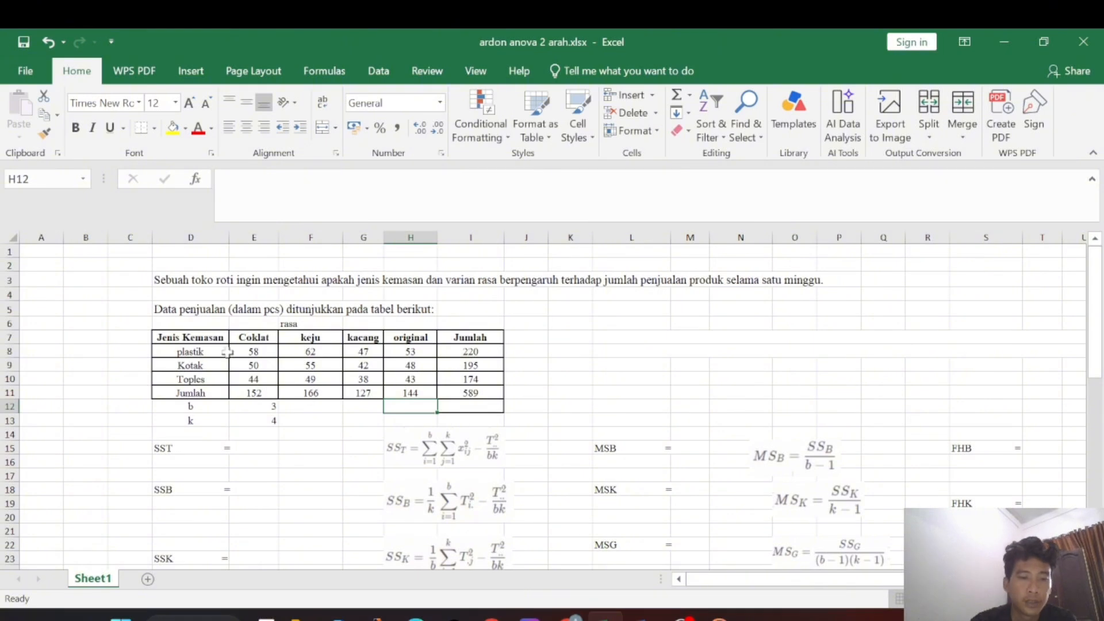
Step: Begin the SST formula in E15 with the sum of squares of the sales data, =SUMSQ(E8:H10), followed by a minus sign
scroll(261, 480, "down", 2)
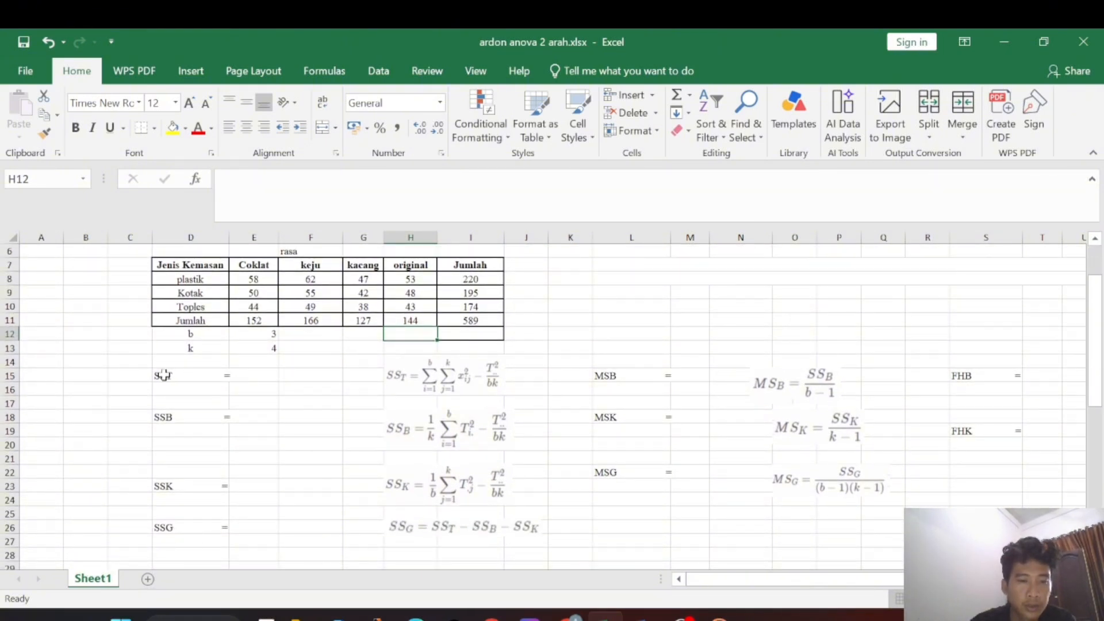
left_click(463, 377)
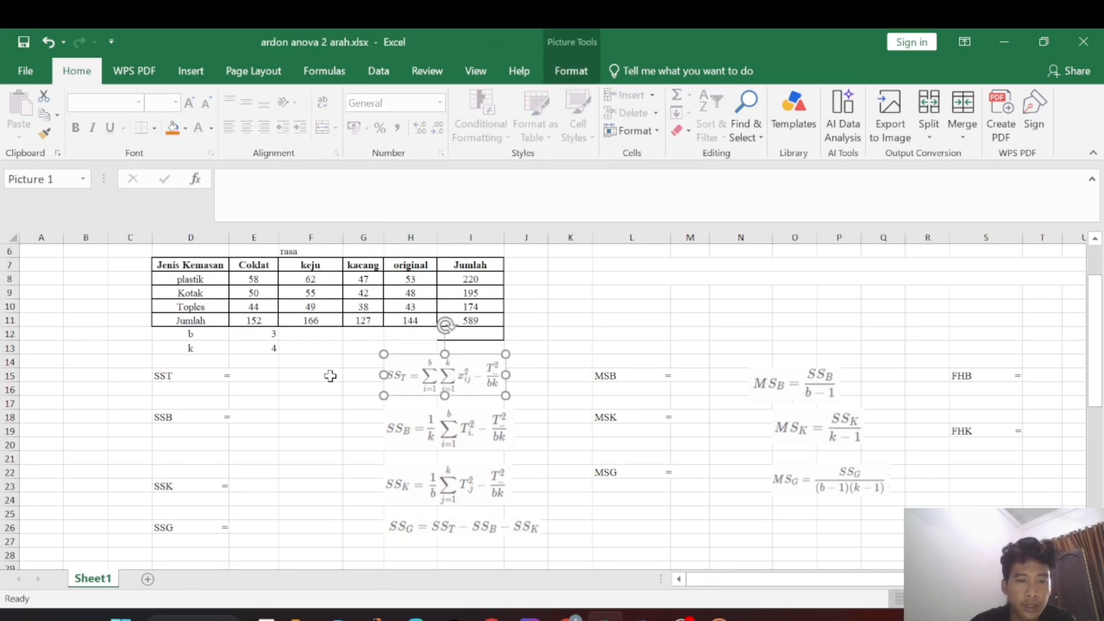
scroll(330, 376, "up", 1)
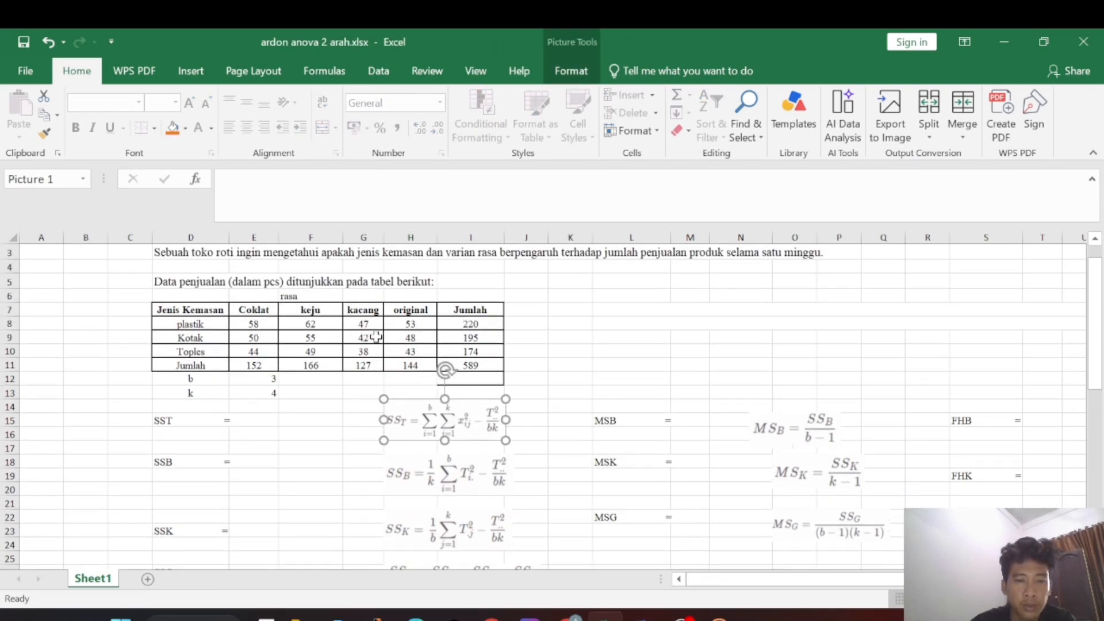
left_click(263, 325)
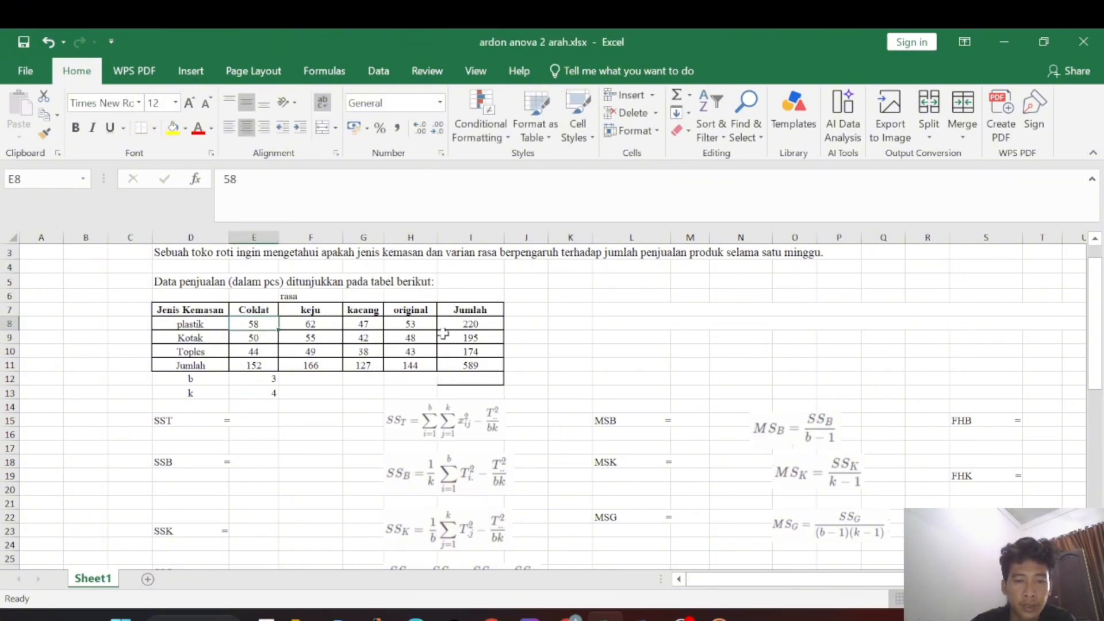
left_click(254, 420)
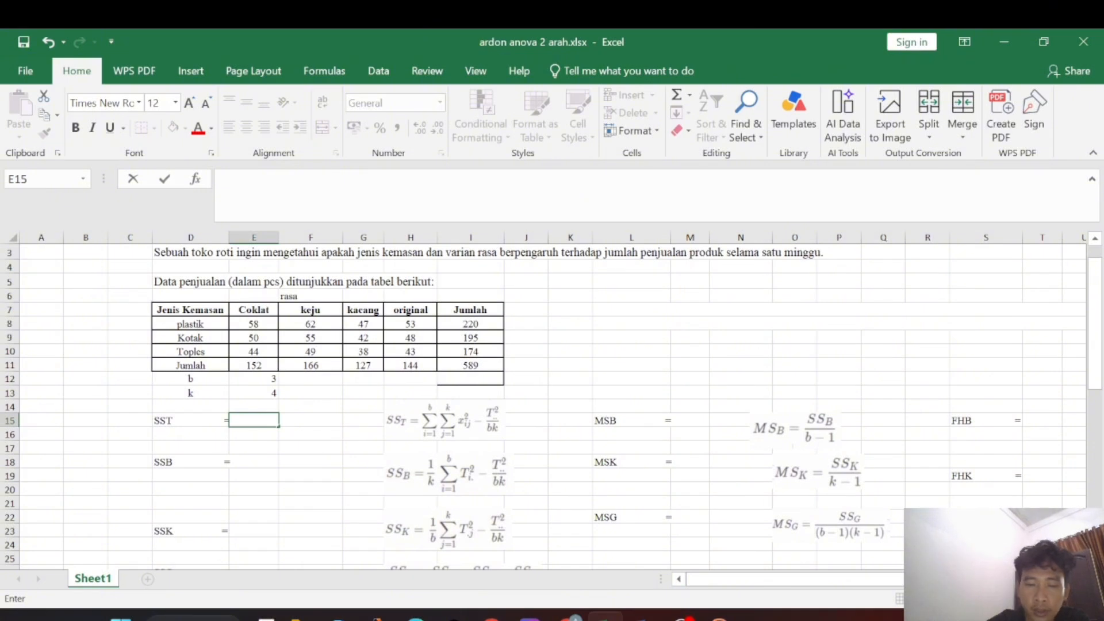
type("=sum")
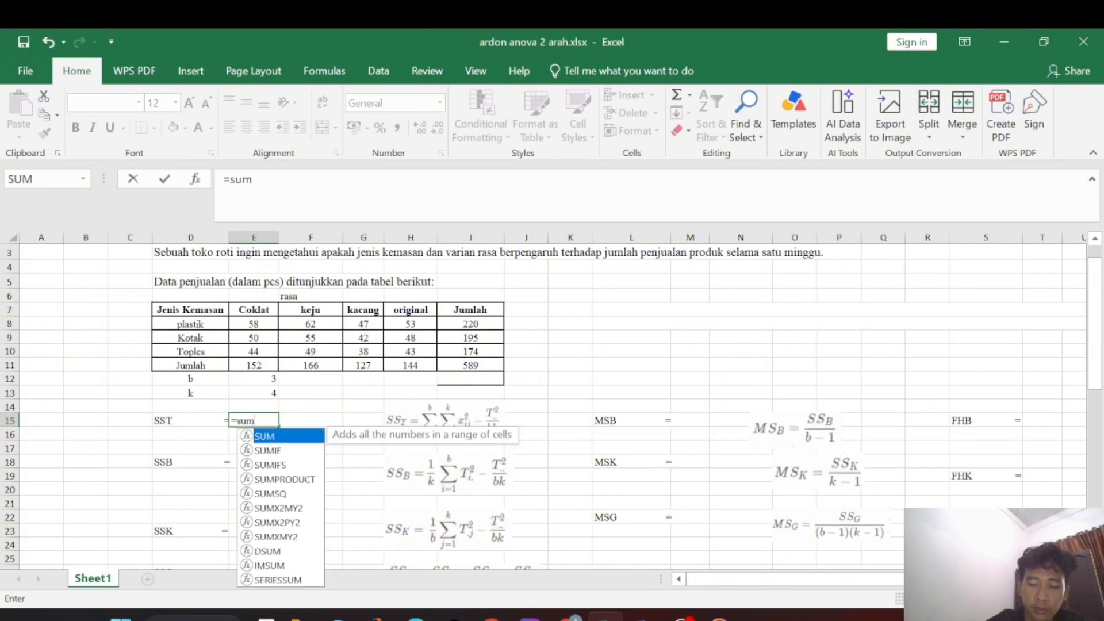
type("sq")
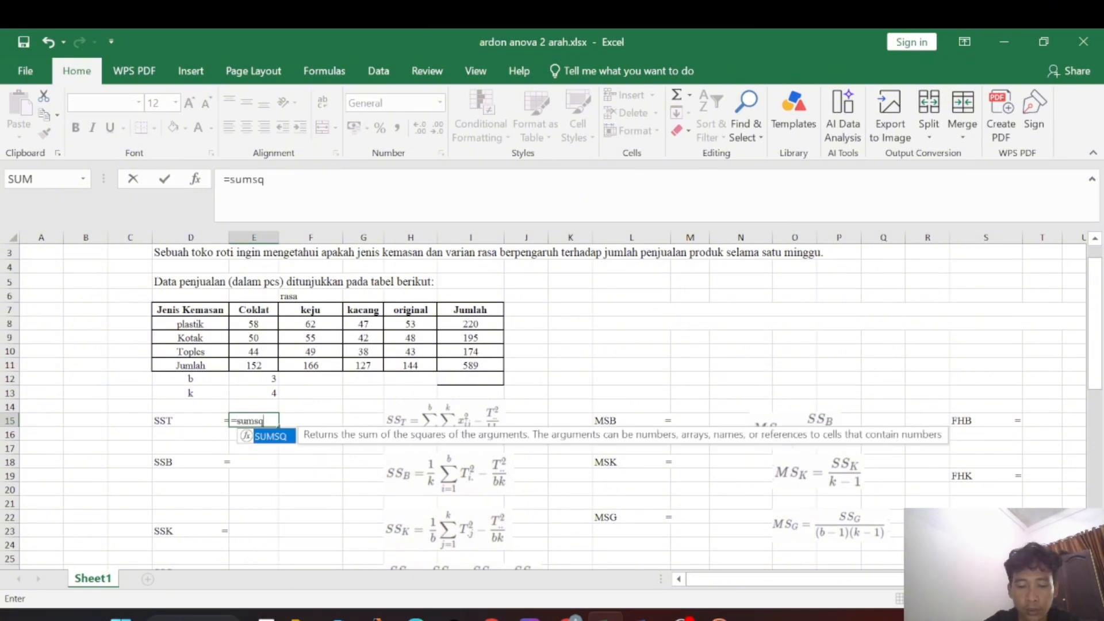
type("(")
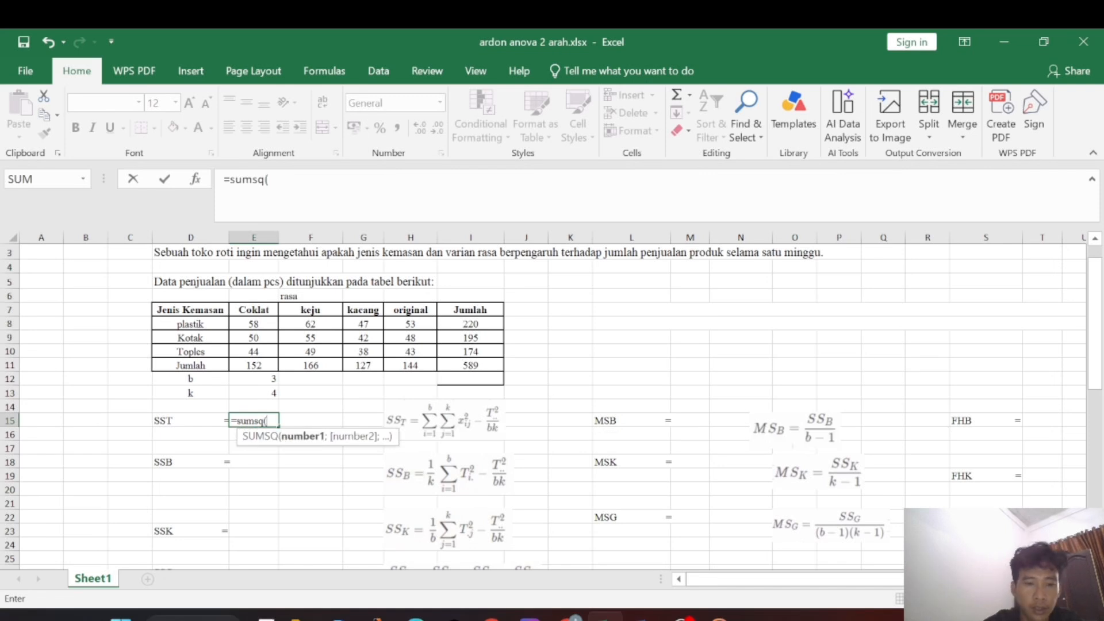
left_click(246, 324)
left_click_drag(245, 324, 421, 349)
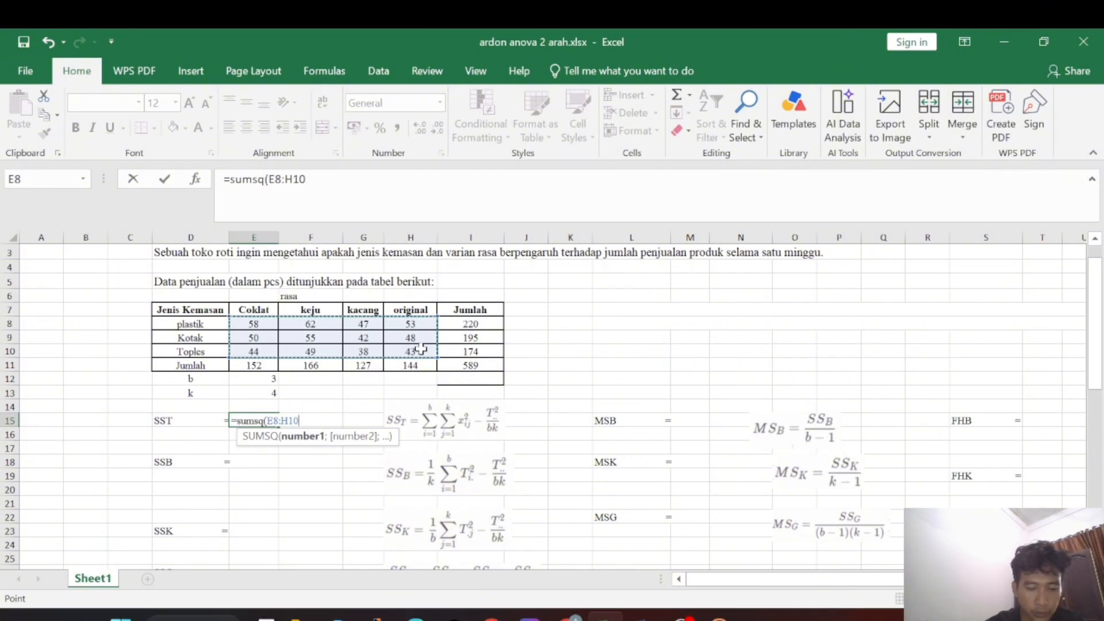
type(")-")
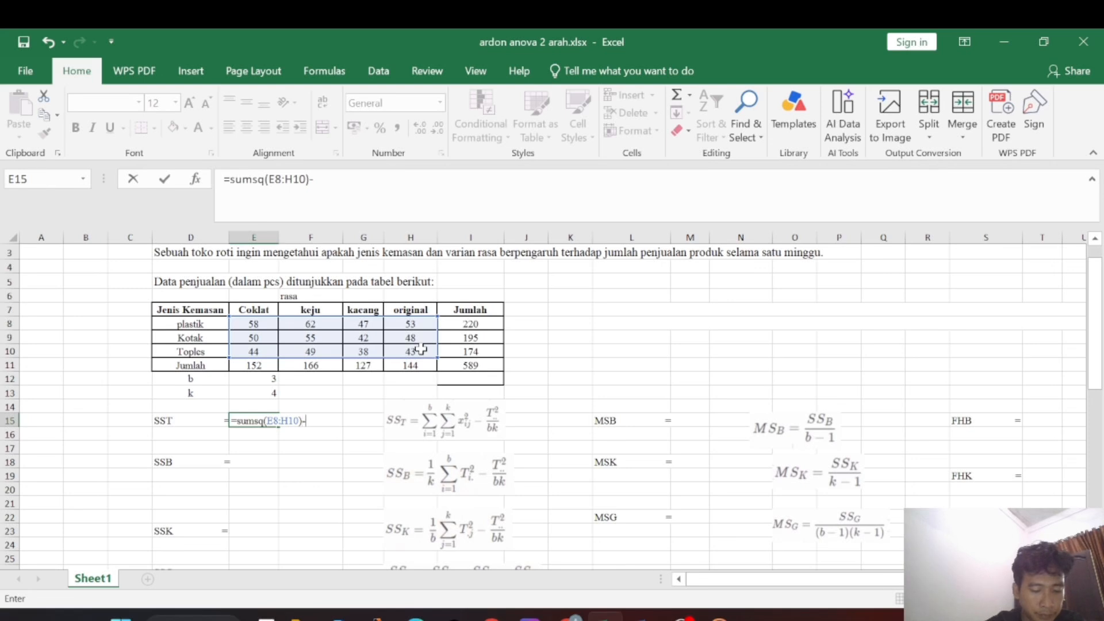
left_click(466, 365)
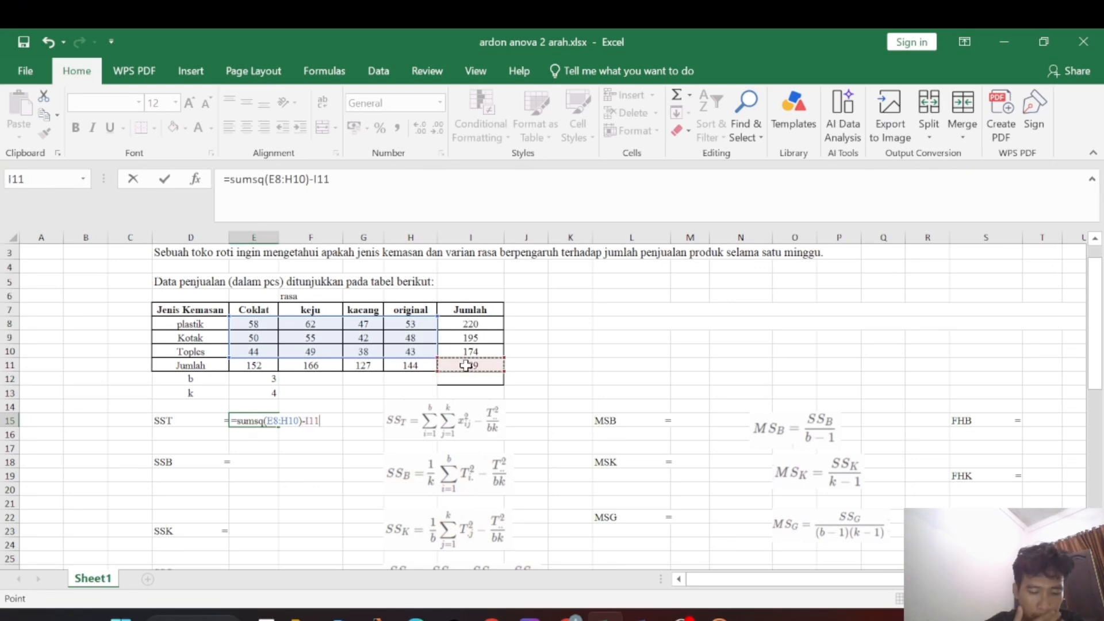
key("BackSpace")
key("BackSpace")
key("BackSpace")
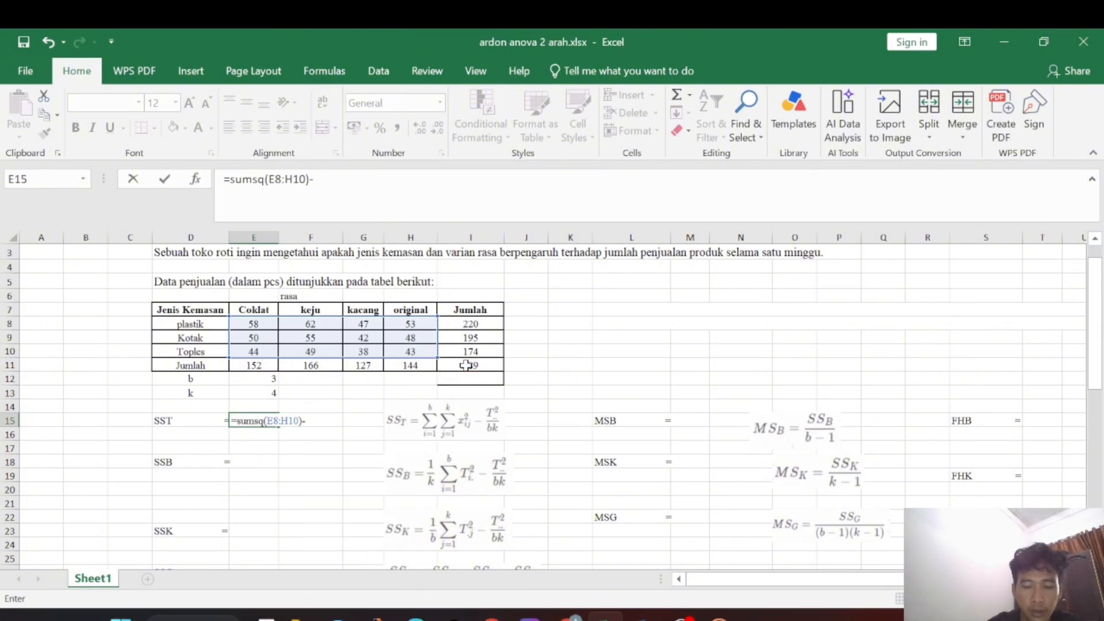
Step: Complete the SST formula in E15 by subtracting the squared grand total divided by b times k, (I11^2)/(E12*E13)
type("(")
left_click(478, 365)
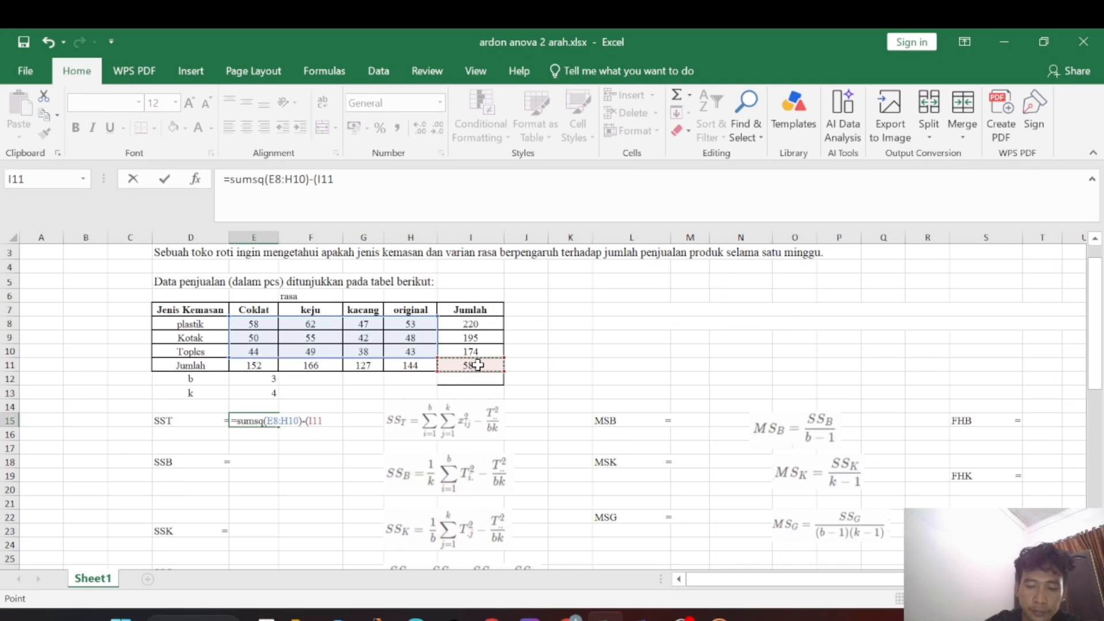
type("^")
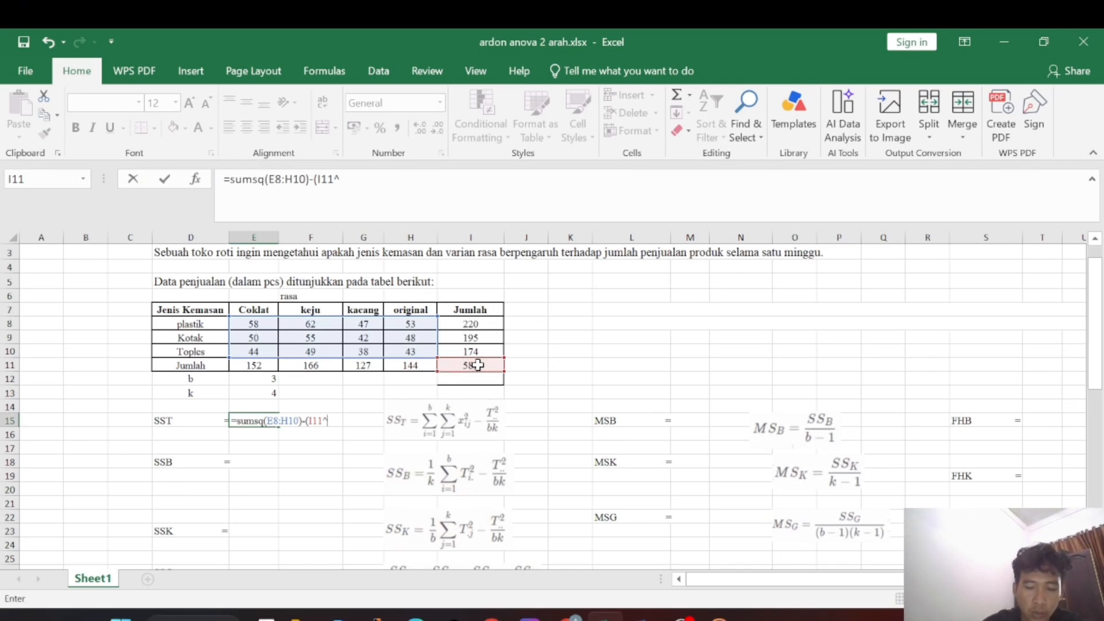
type("2")
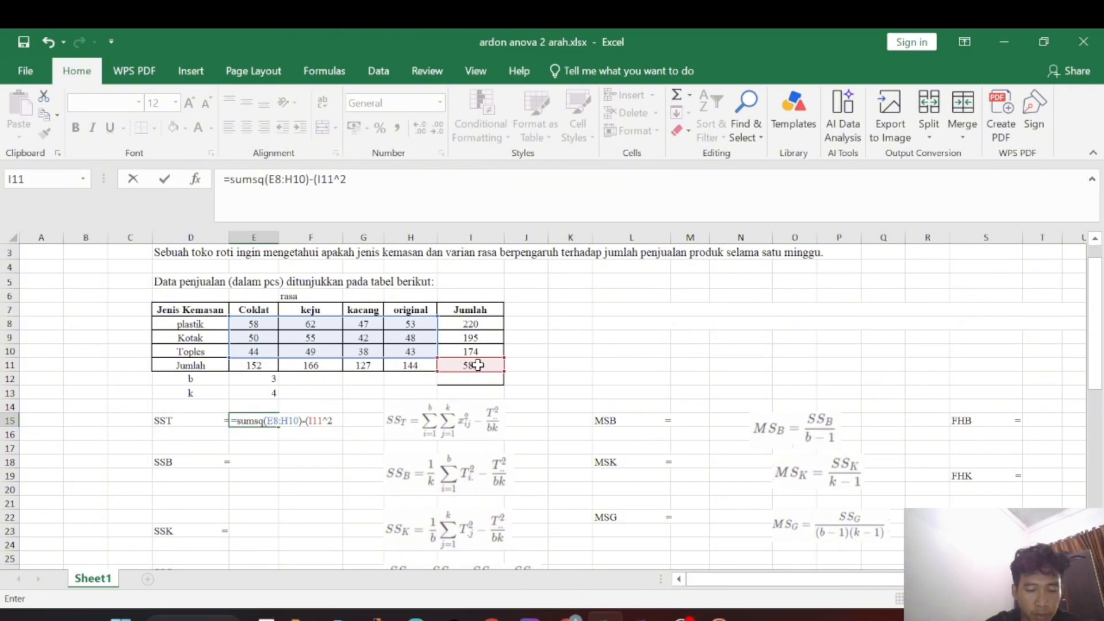
type(")")
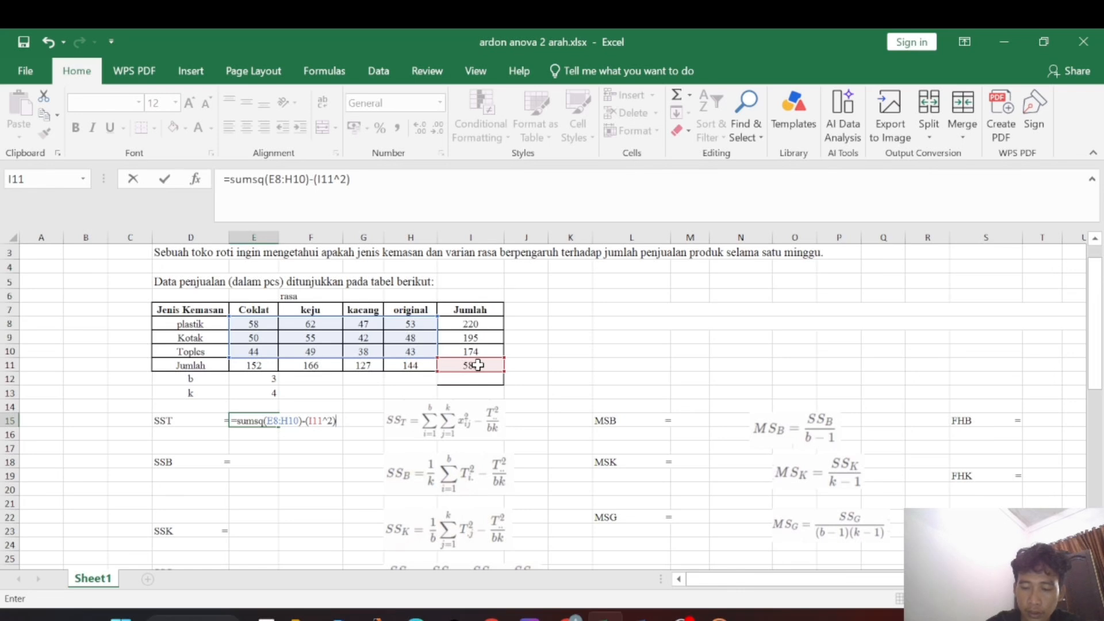
type("/")
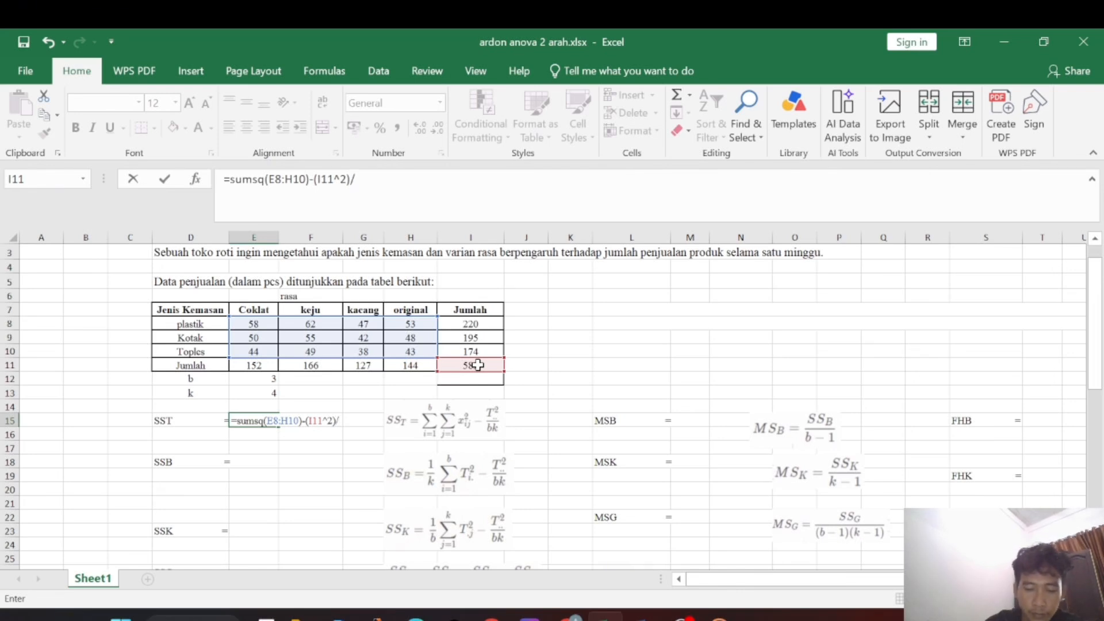
type("(")
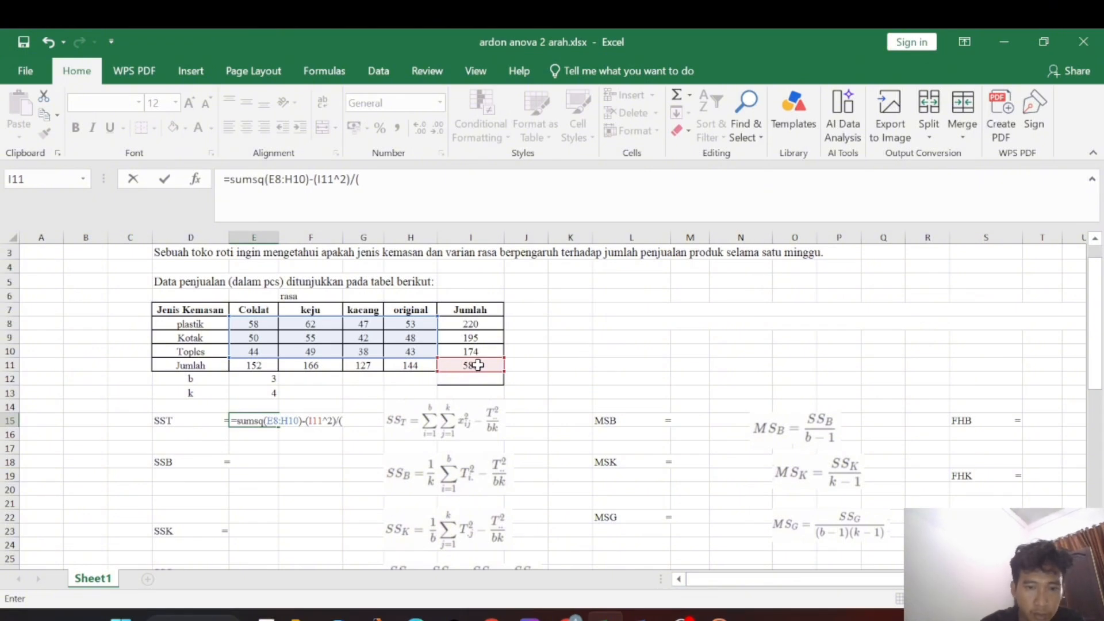
left_click(272, 378)
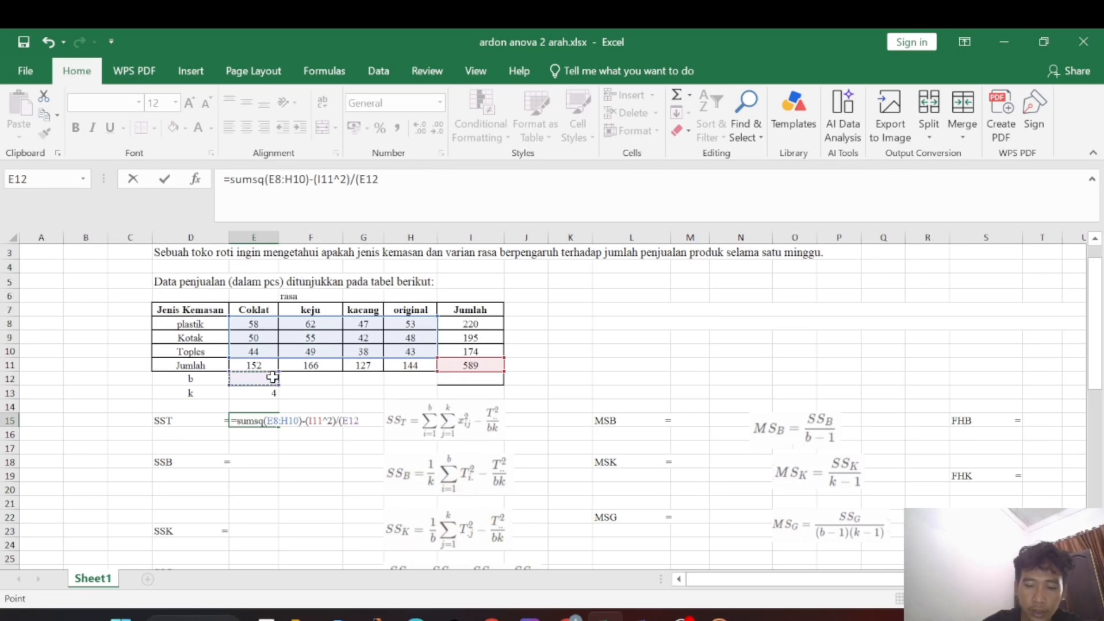
type("*")
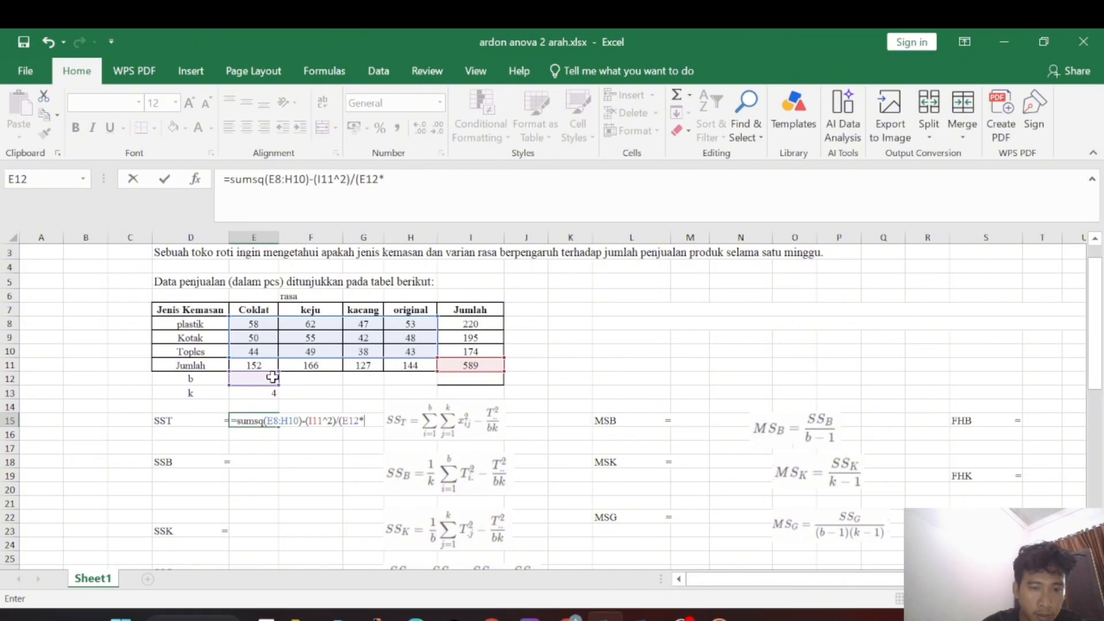
left_click(263, 396)
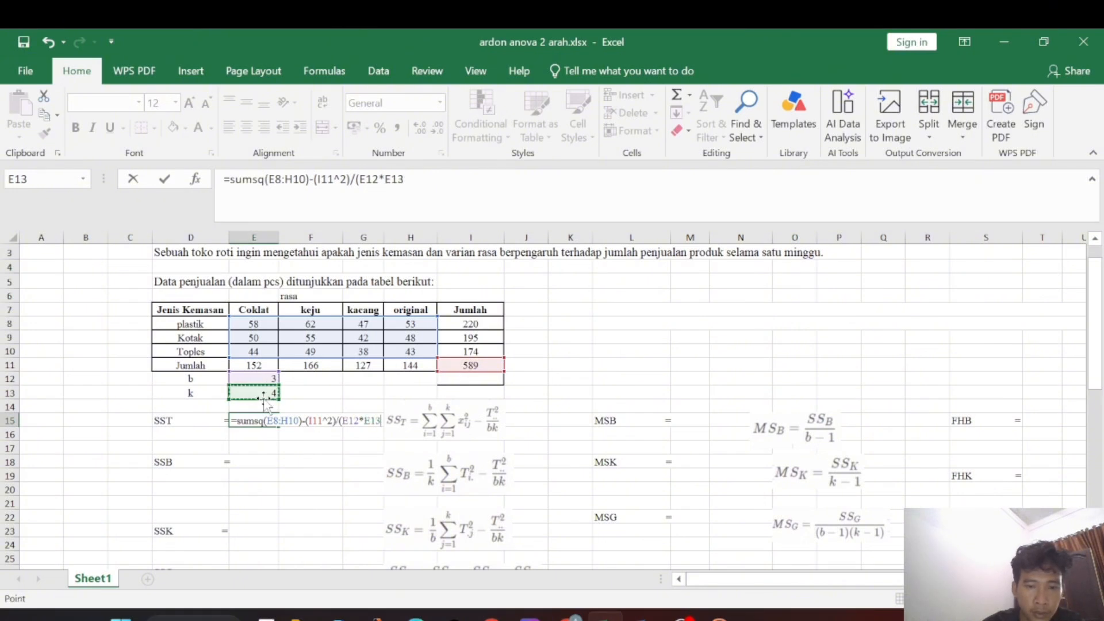
type(")")
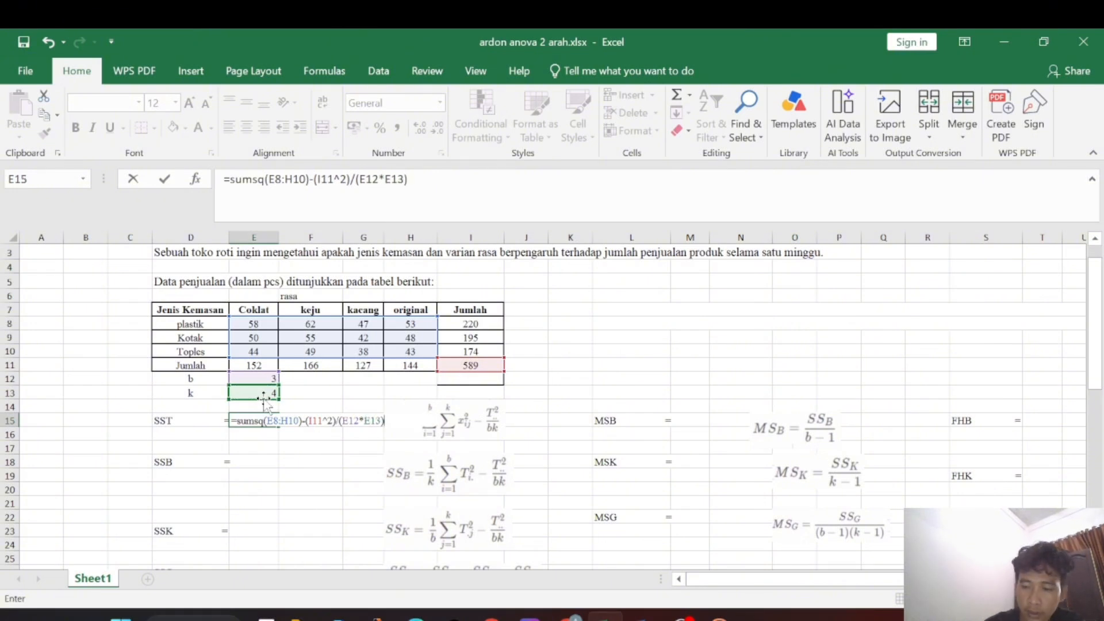
key("Return")
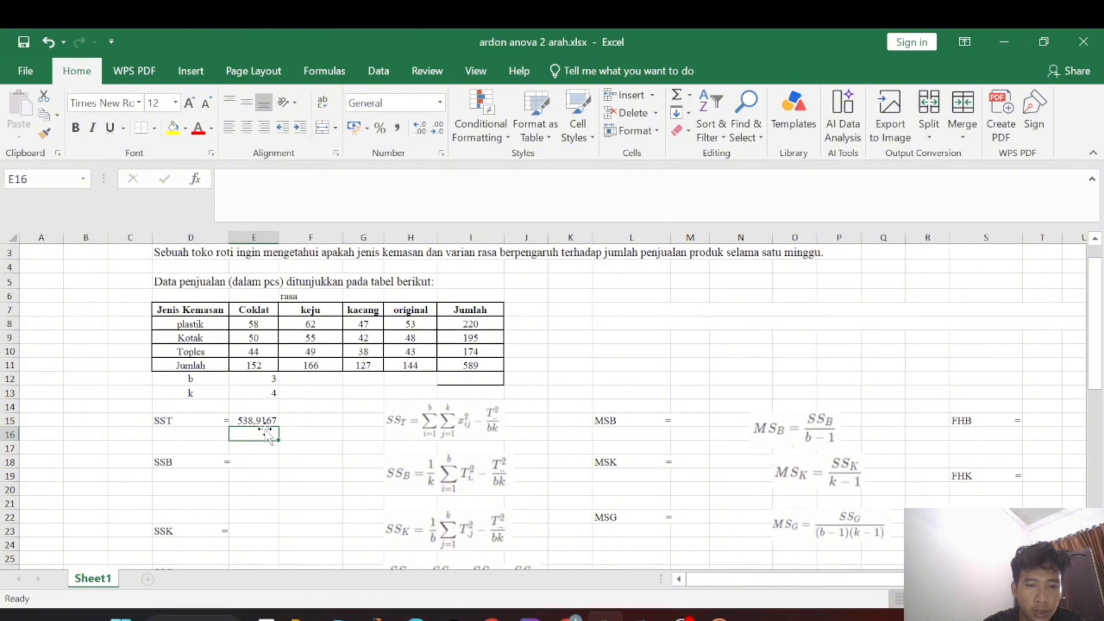
Step: Select cell E18 for the SSB result
left_click(265, 474)
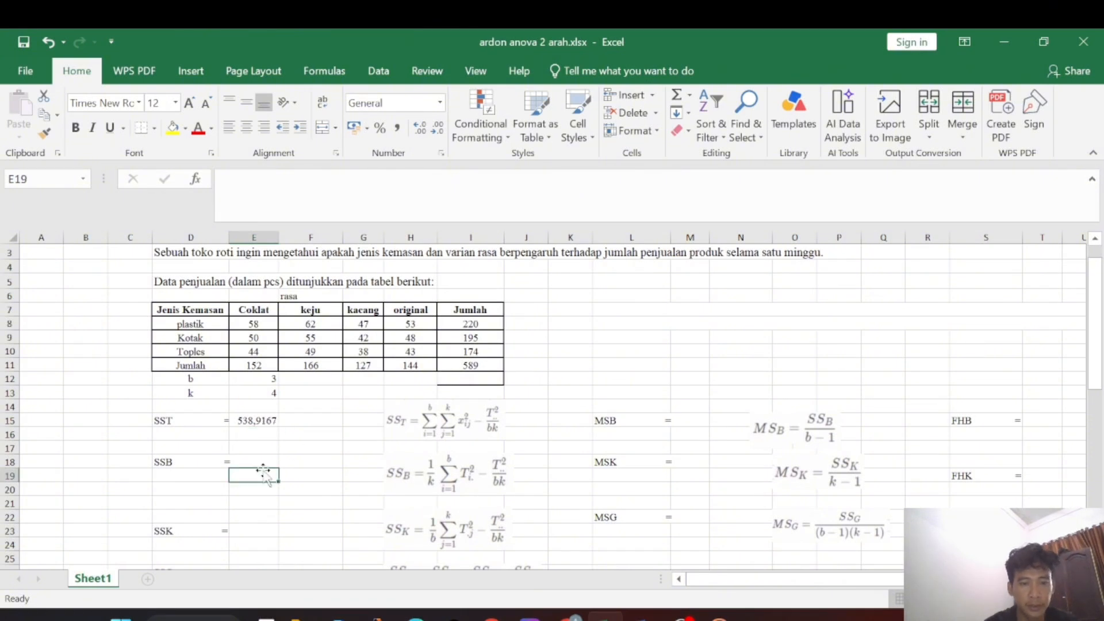
left_click(257, 457)
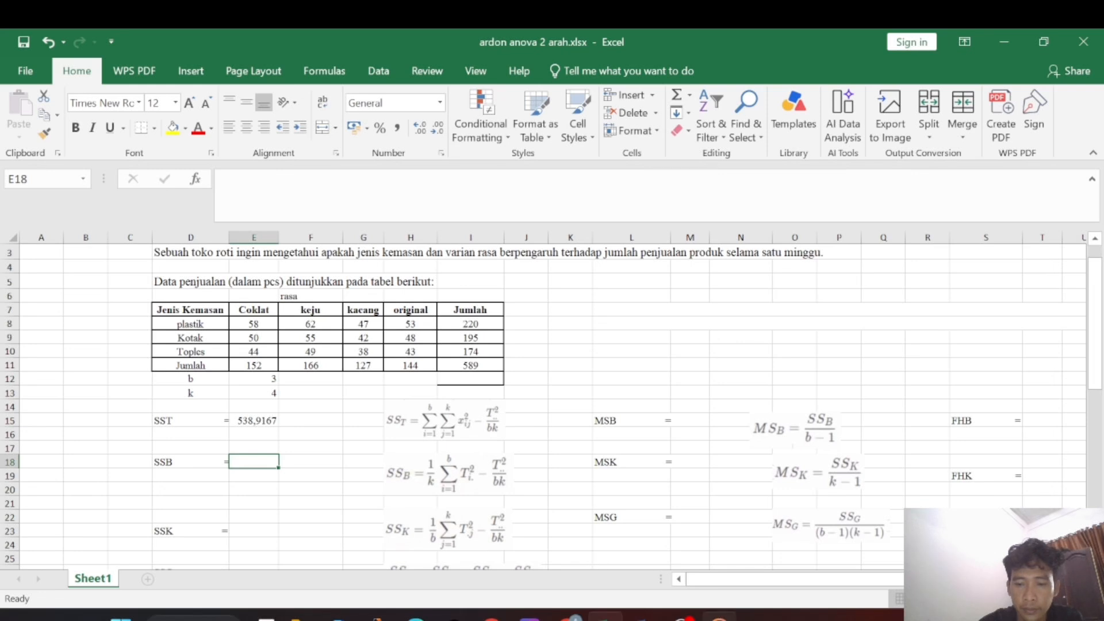
left_click(719, 618)
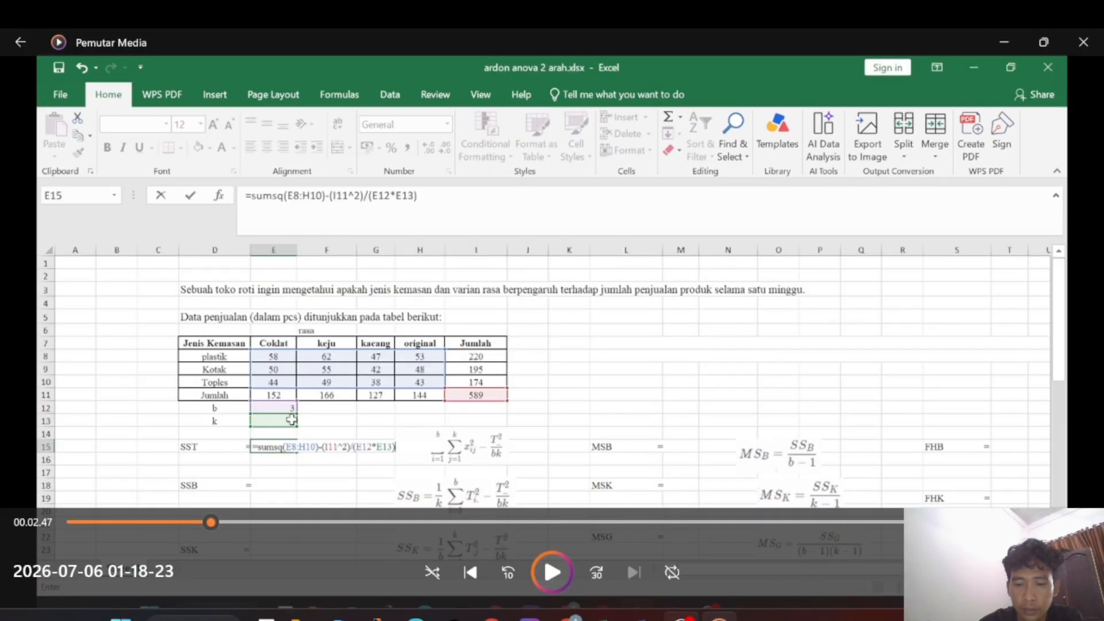
left_click(682, 617)
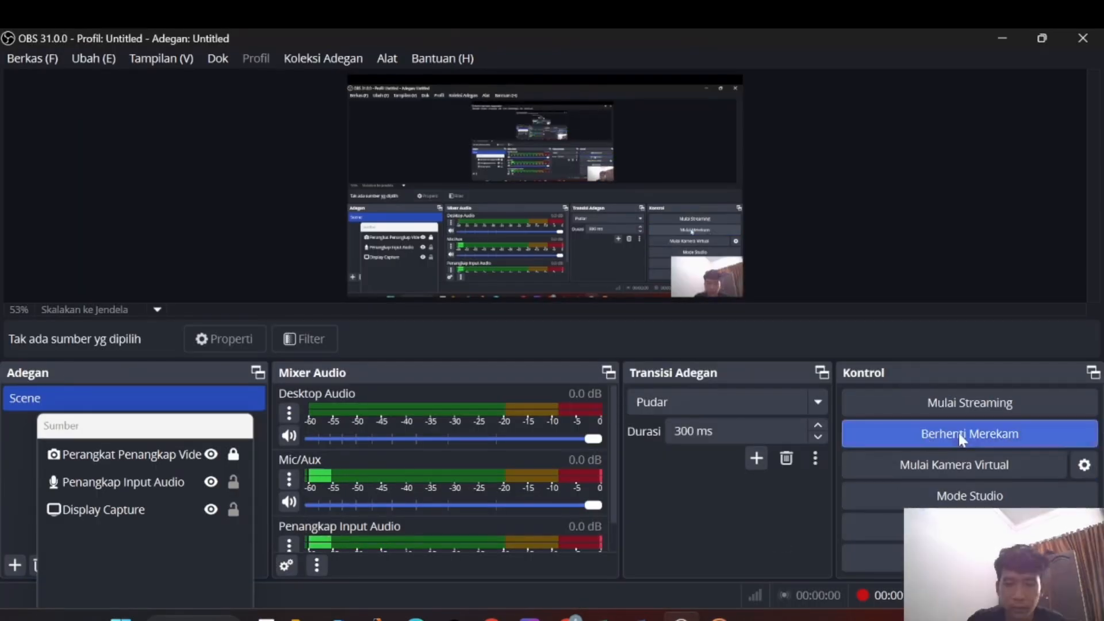
mouse_move(719, 617)
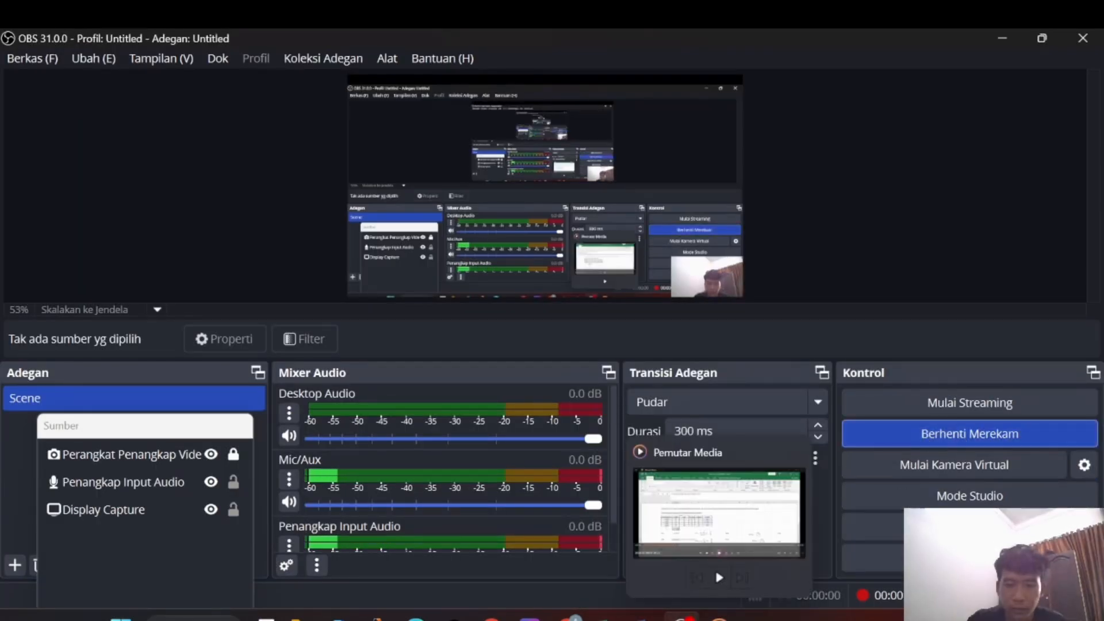
left_click(604, 618)
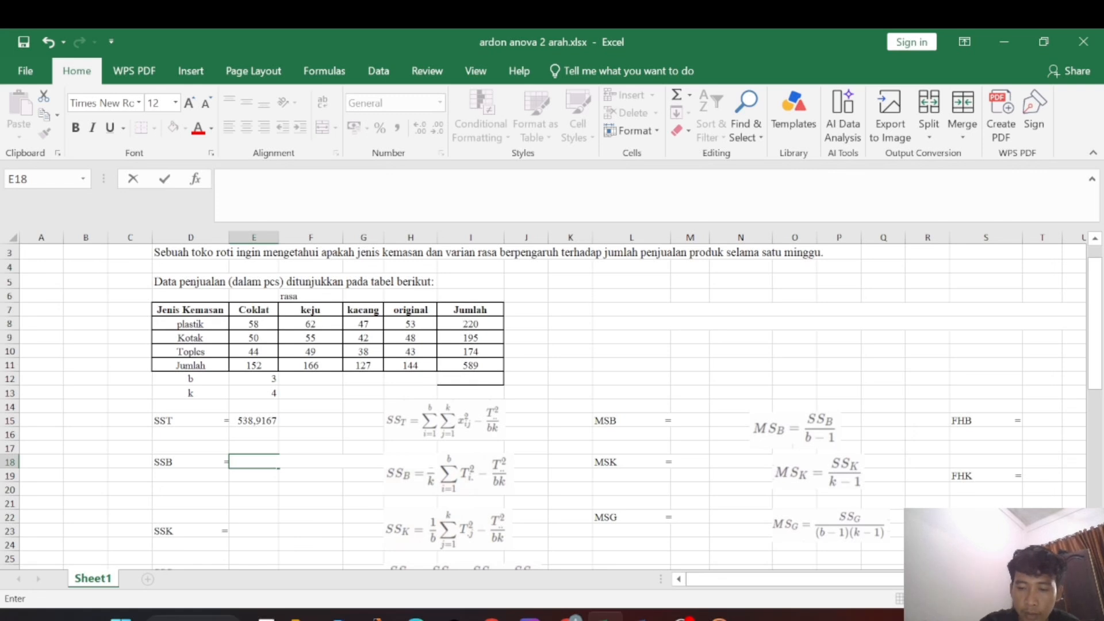
Step: Begin the SSB formula in E18 with the squared packaging totals divided by k, =SUMSQ(I8:I10)/E13, followed by a minus sign
type("=Sumsq")
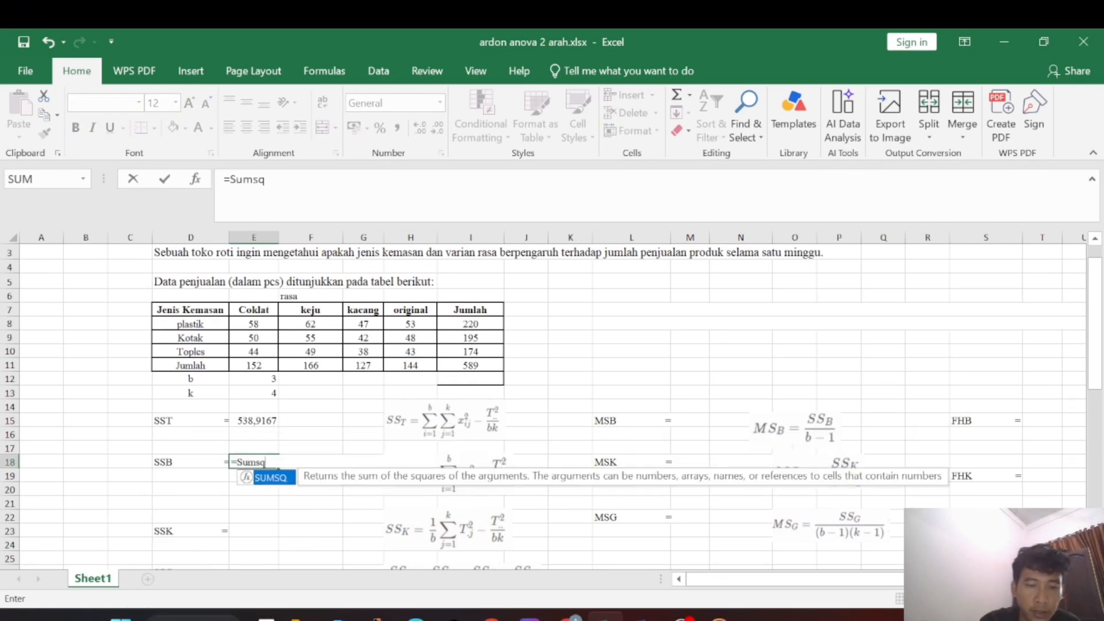
type("(")
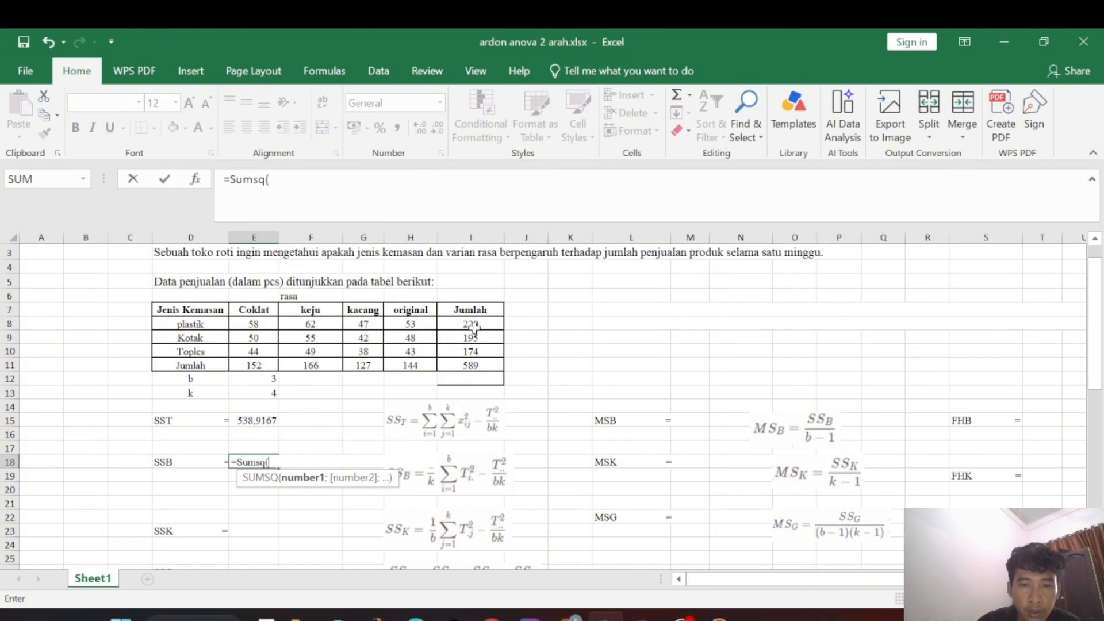
left_click_drag(473, 325, 479, 350)
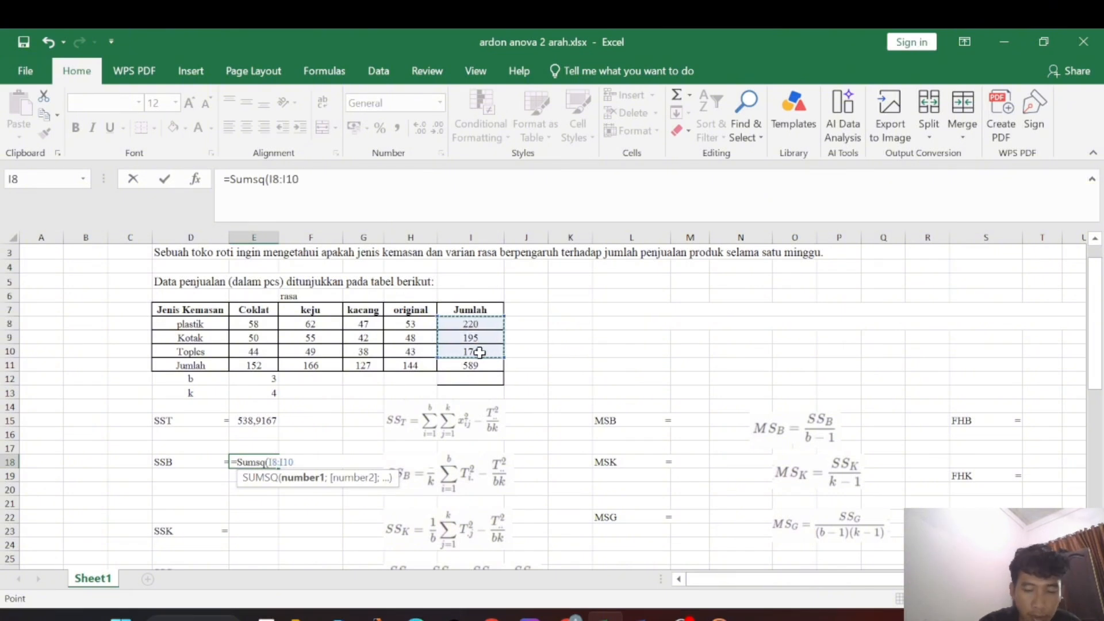
type(")/")
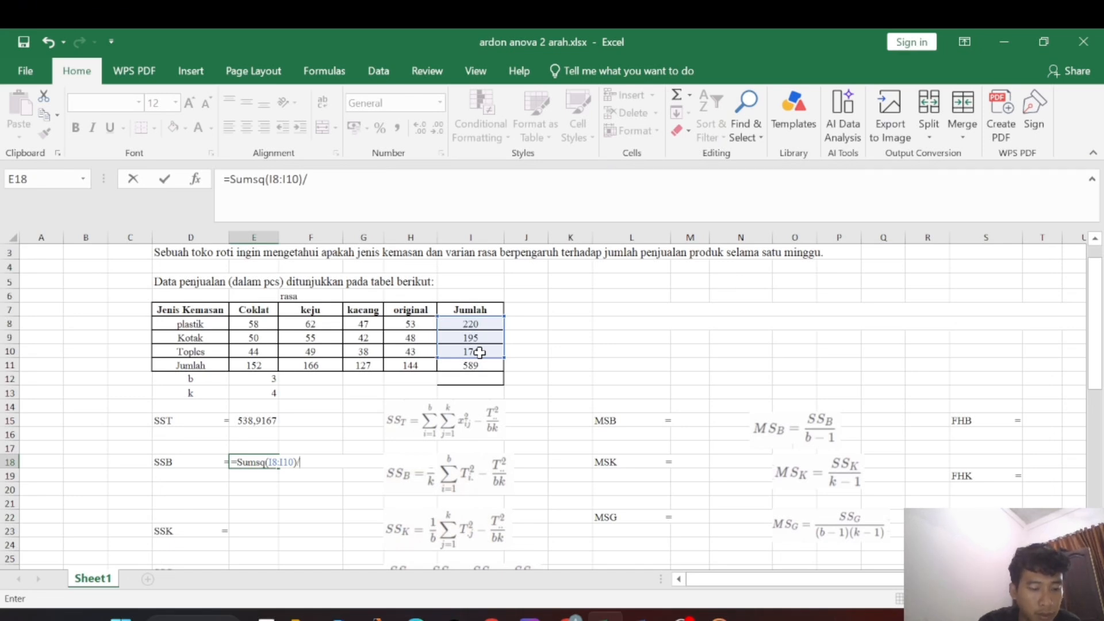
left_click(262, 391)
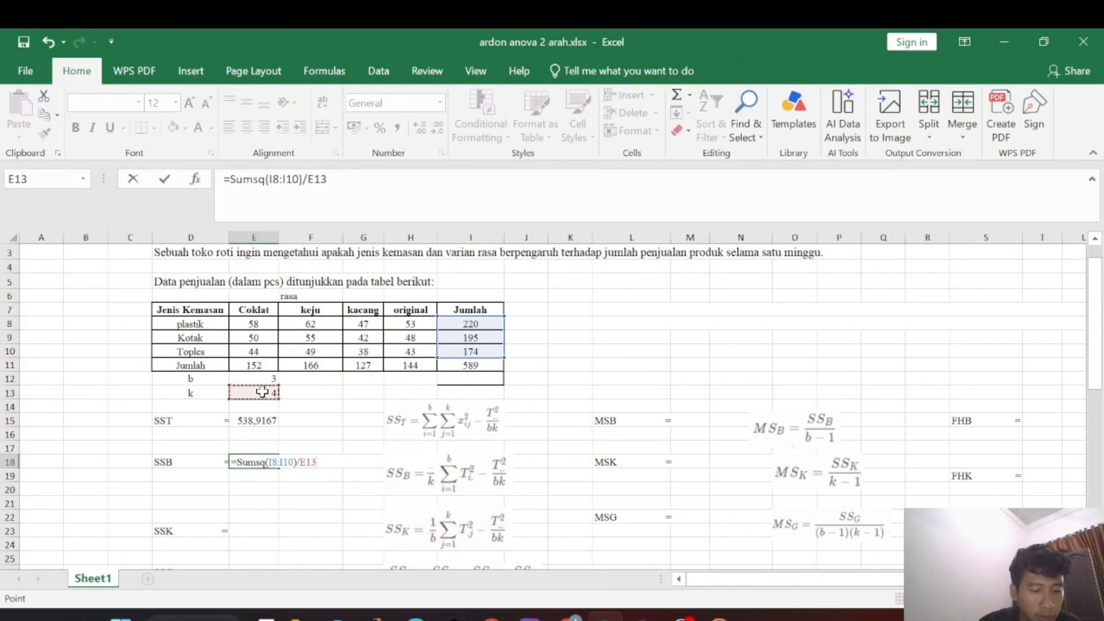
type("-")
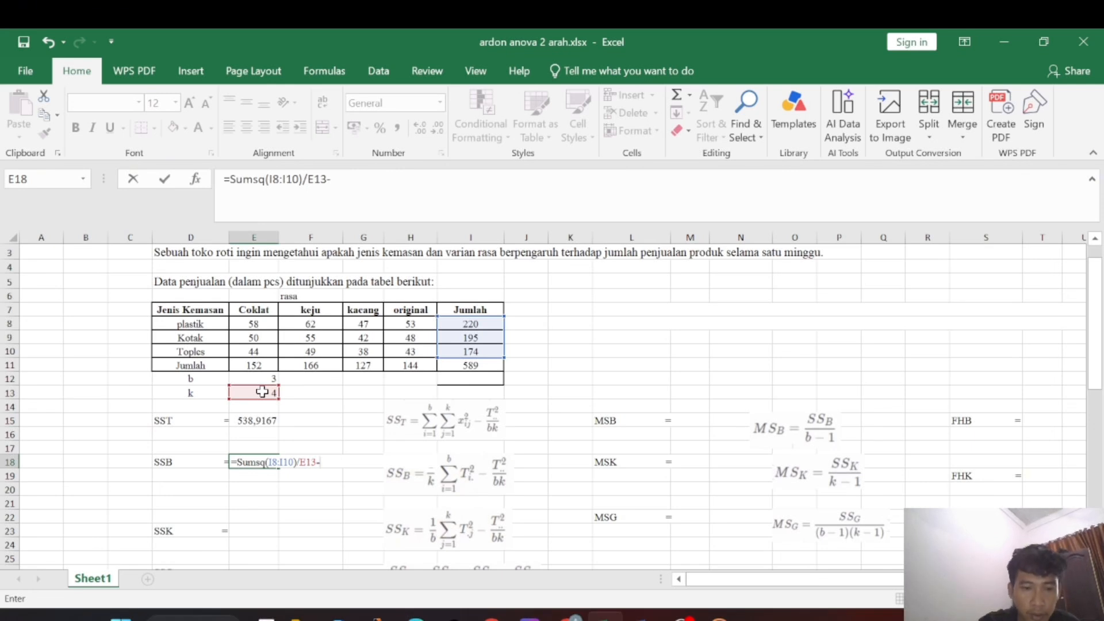
Step: Continue the SSB formula with the squared grand total over an opened product starting with b, (I11^2)/(E12*
type("(")
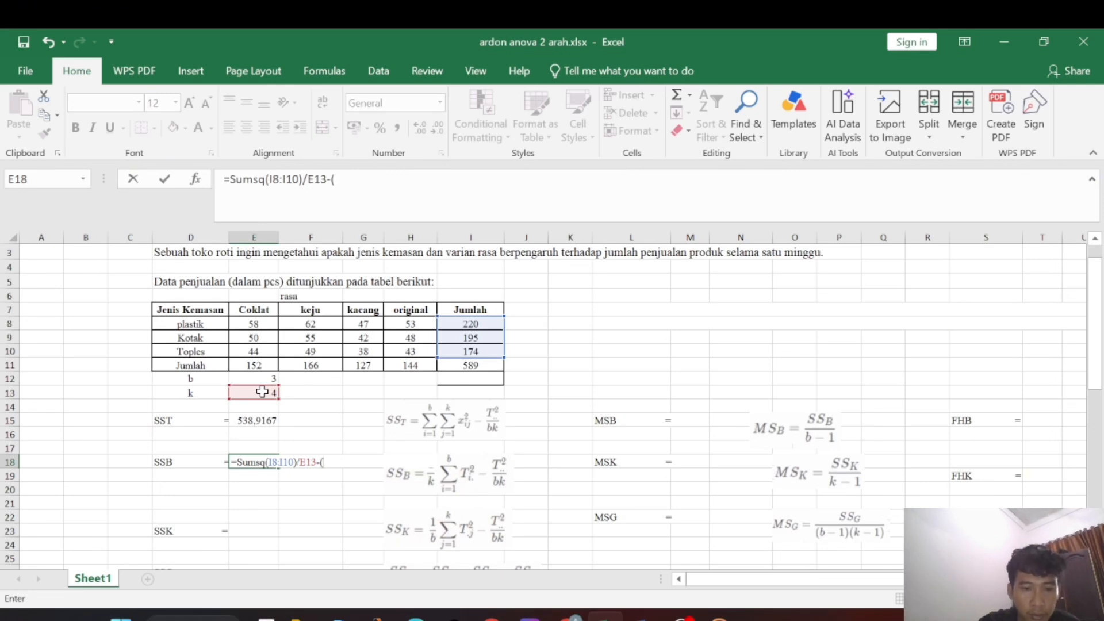
left_click(472, 363)
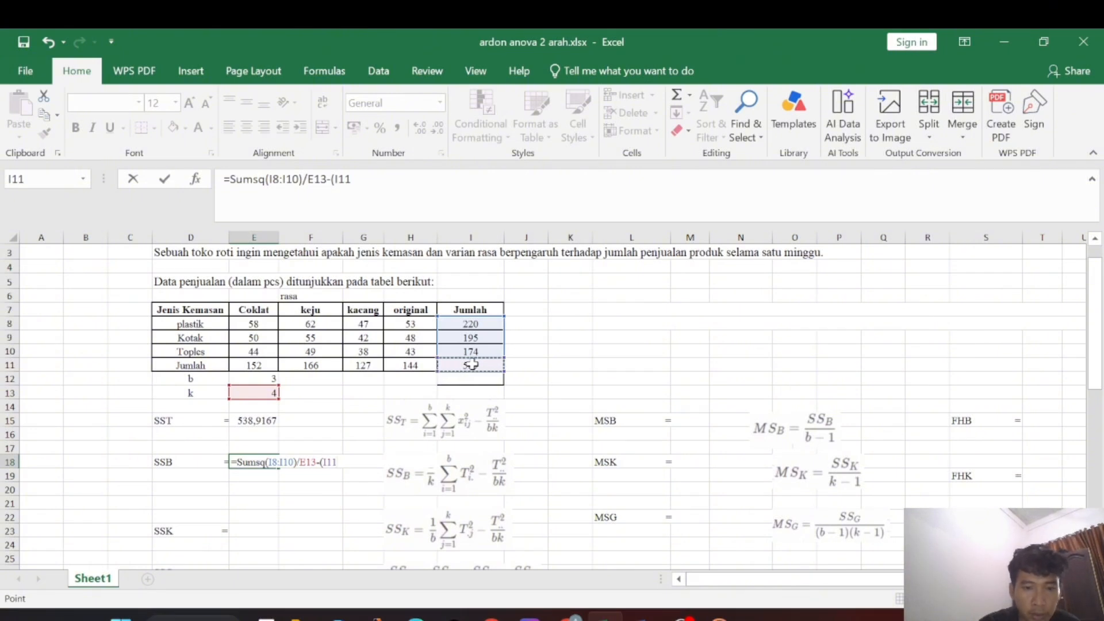
type("^2")
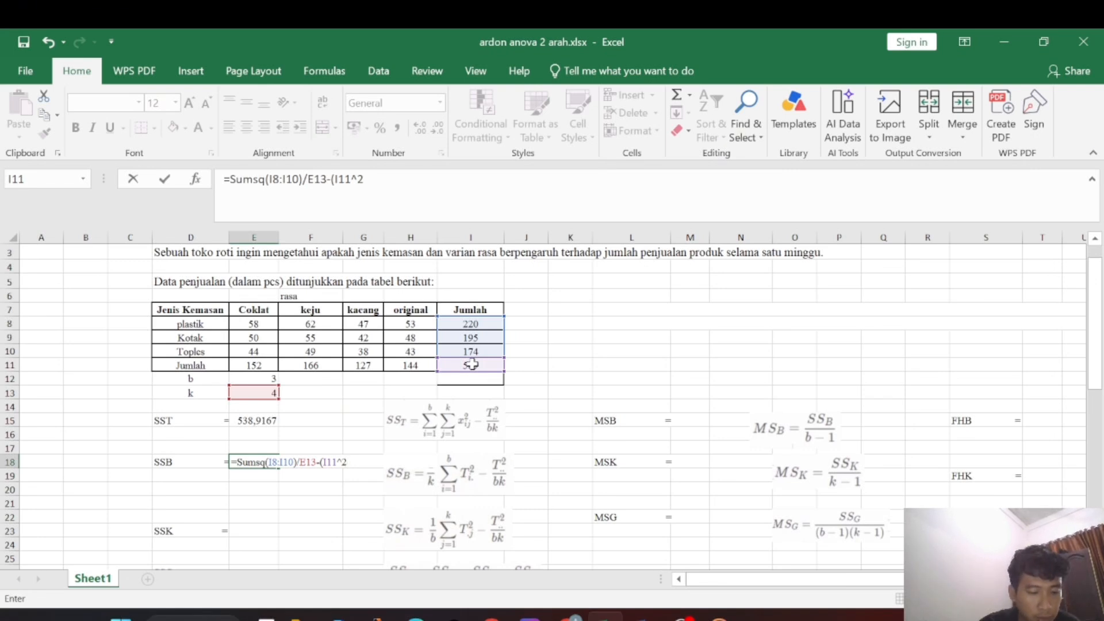
type(")/")
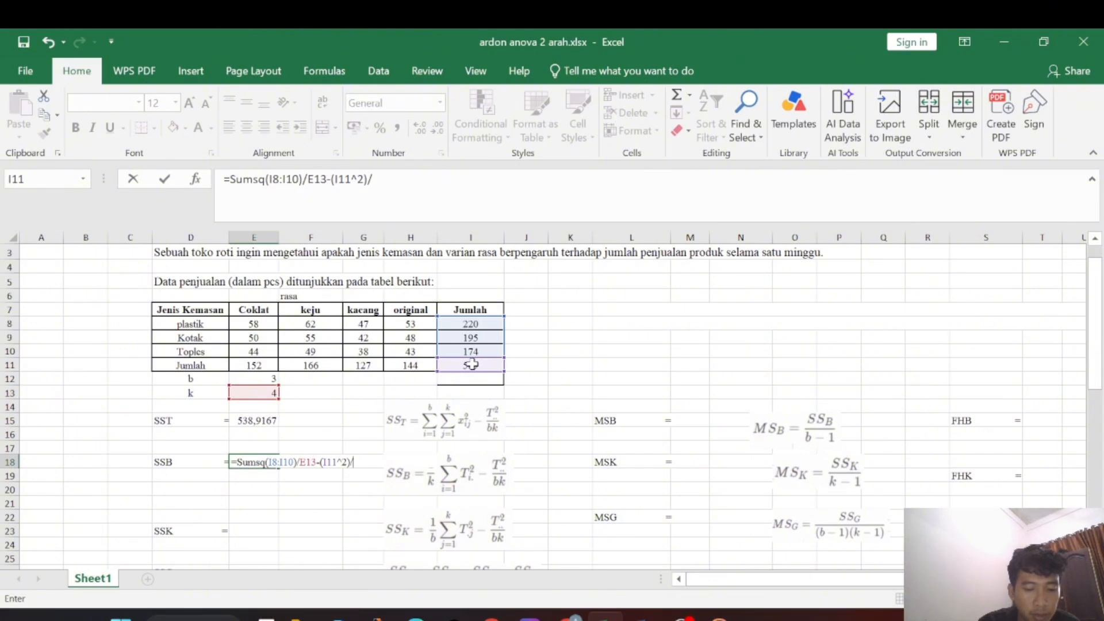
type("(")
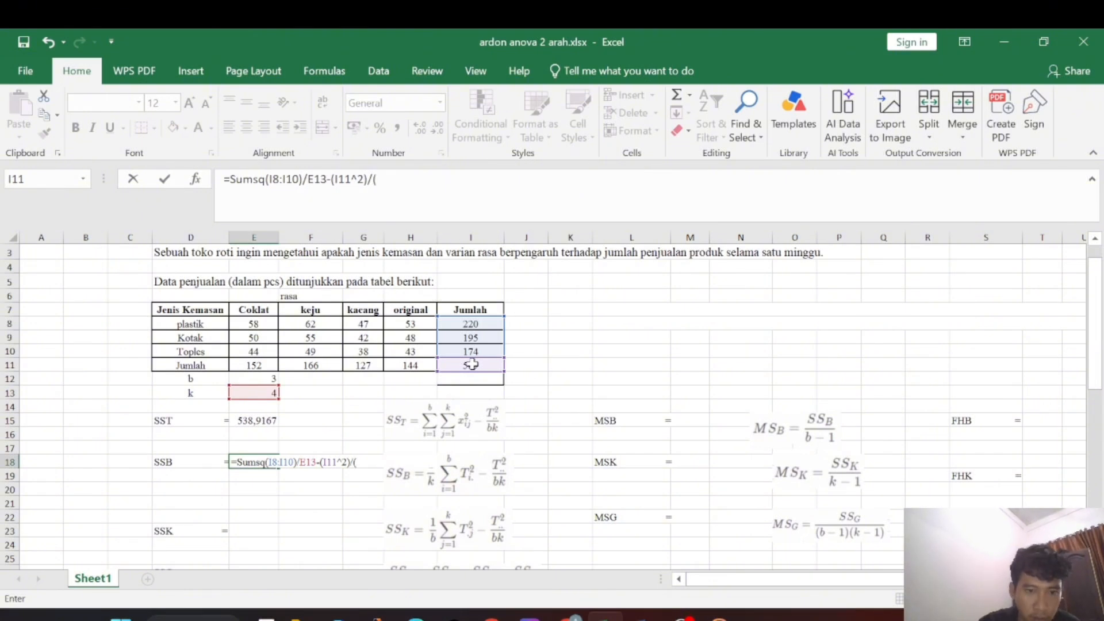
left_click(268, 377)
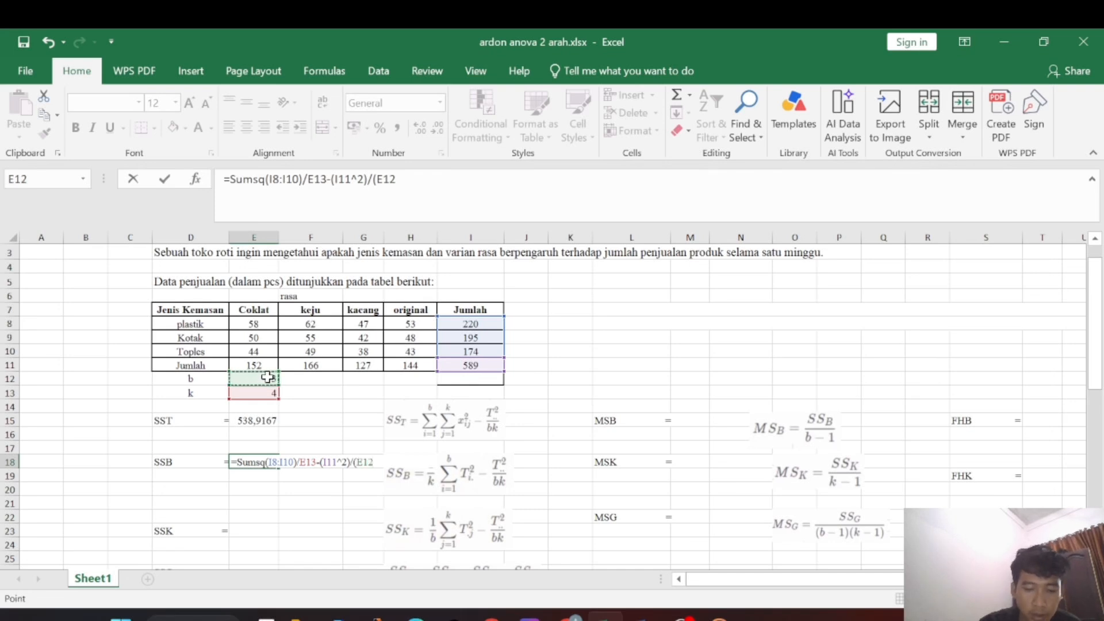
type("*")
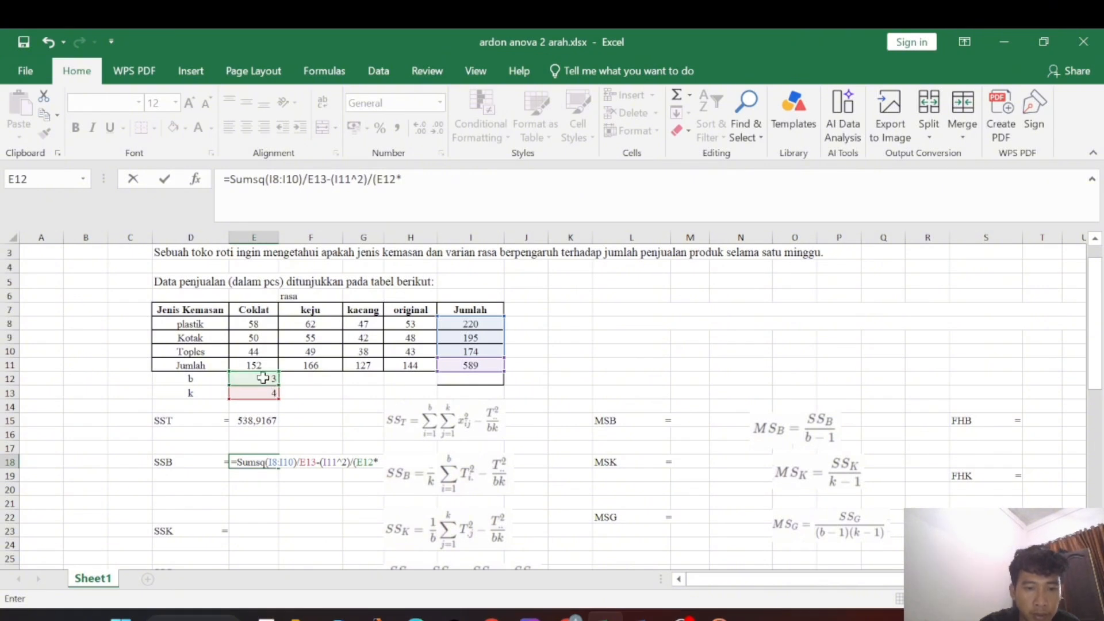
left_click(684, 352)
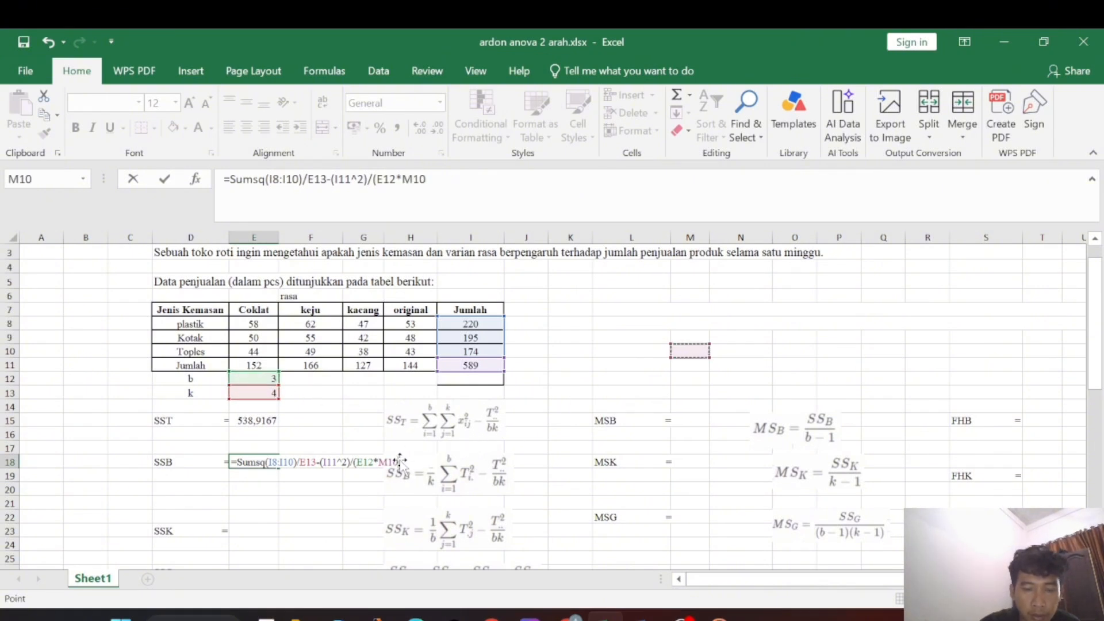
key("BackSpace")
key("BackSpace")
key("BackSpace")
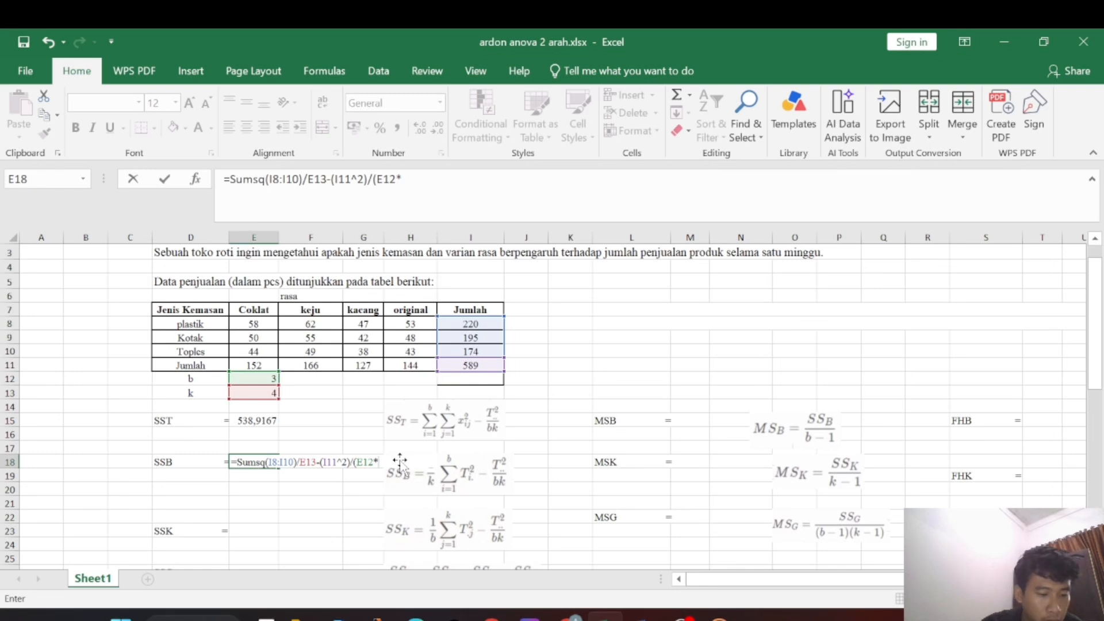
Step: Complete the SSB formula in E18 with k from E13 as the second factor, closing the bracket
left_click(261, 395)
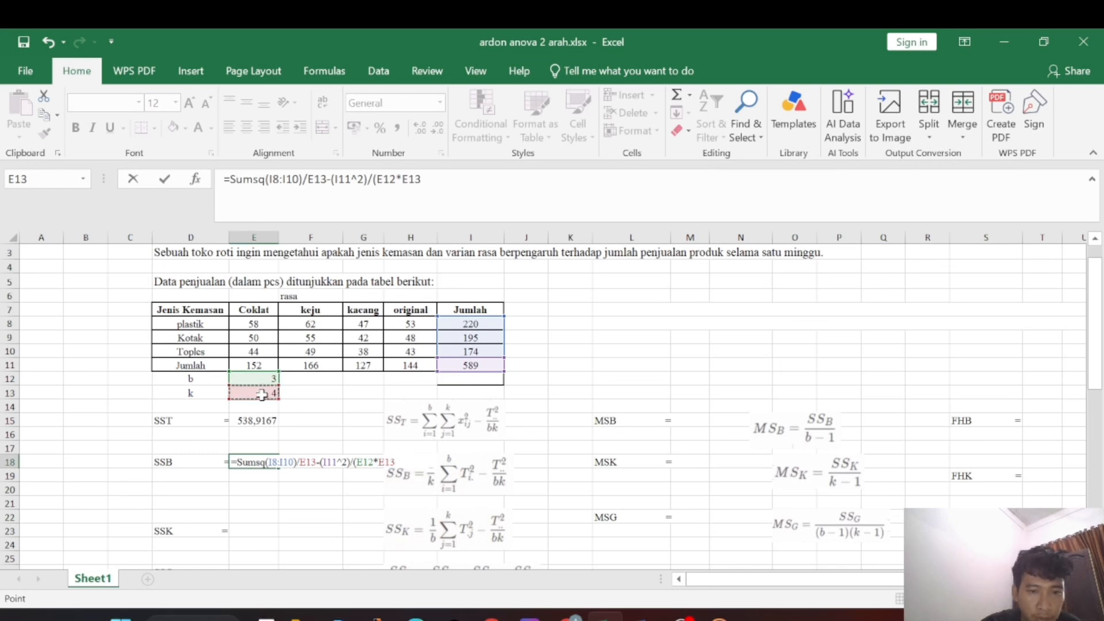
type(")")
key("Return")
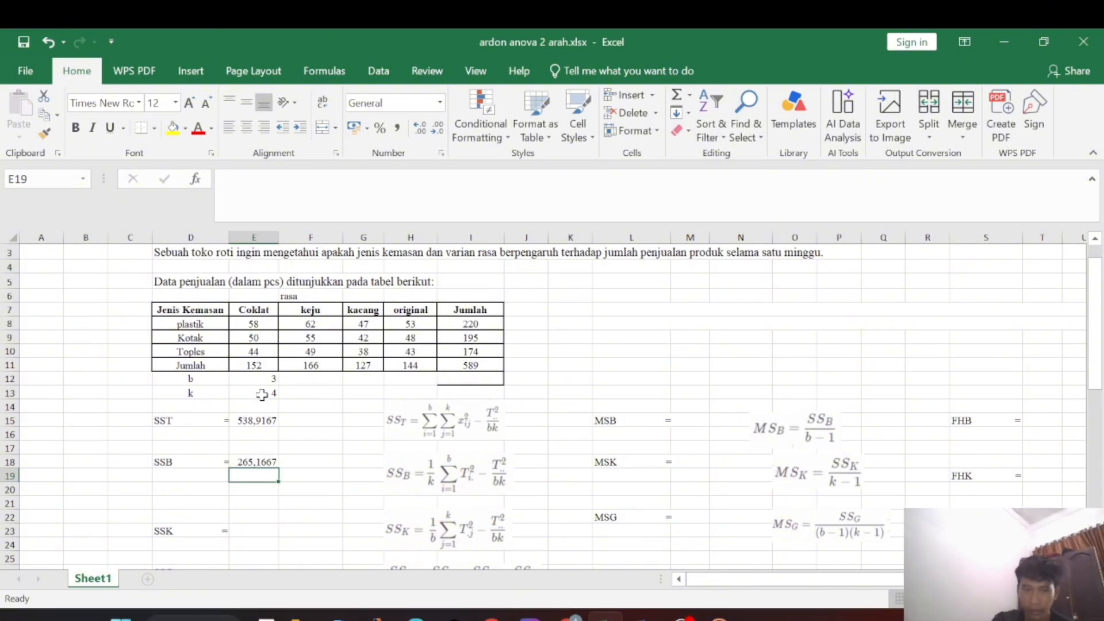
Step: Begin the SSK formula in E23 with the squared flavour totals divided by b, =SUMSQ(E11:H11)/E12, followed by a minus sign
scroll(264, 485, "down", 1)
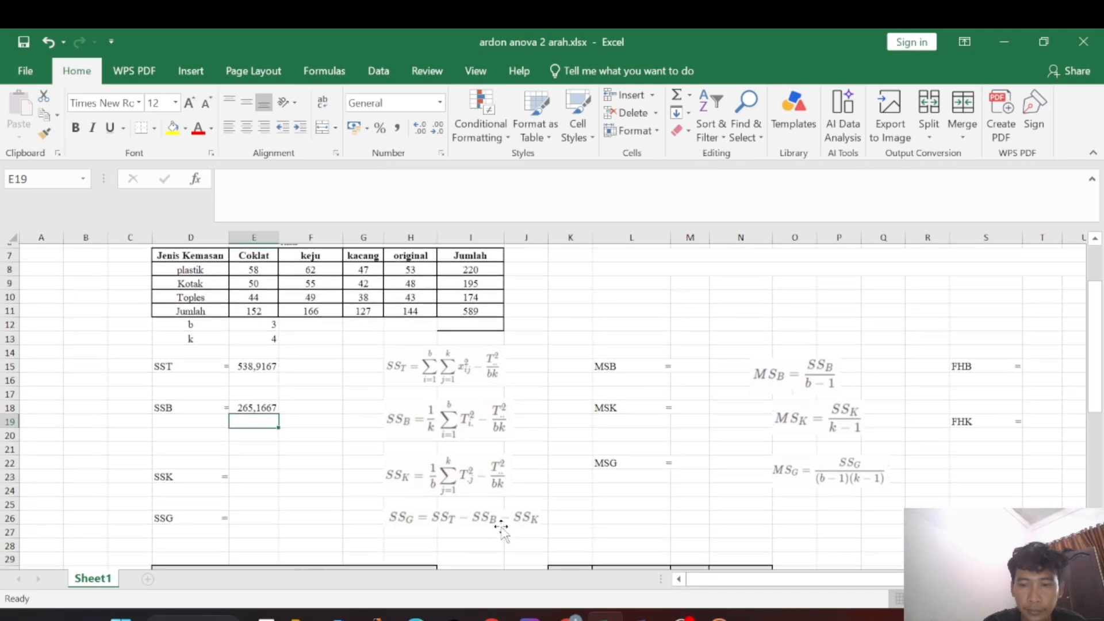
key("Down")
key("Down")
key("Down")
key("Down")
scroll(340, 517, "down", 3)
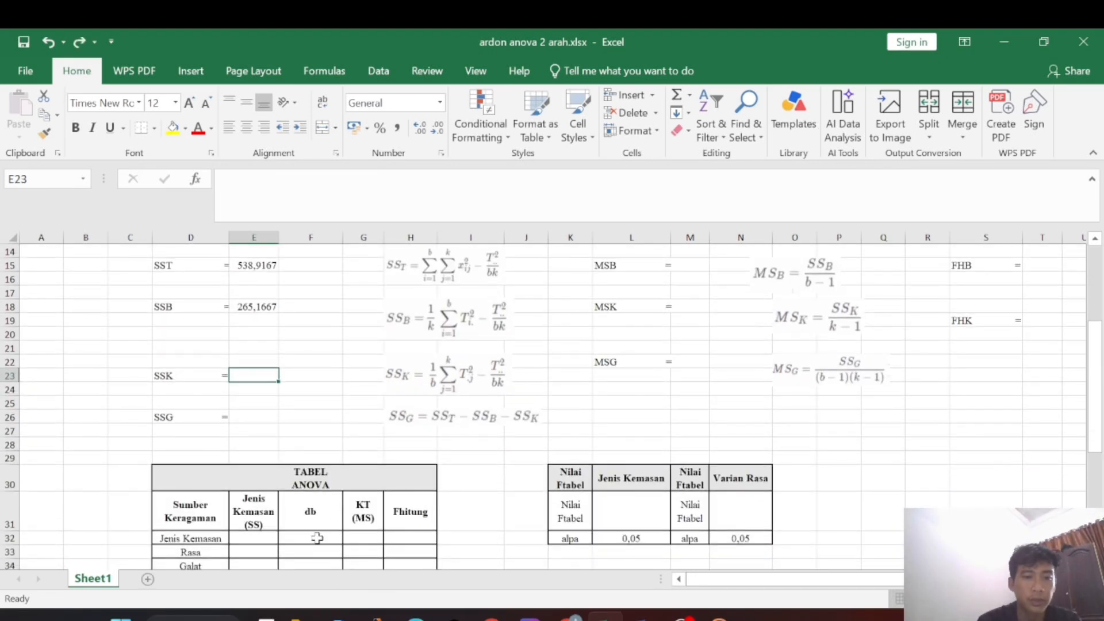
scroll(338, 506, "up", 3)
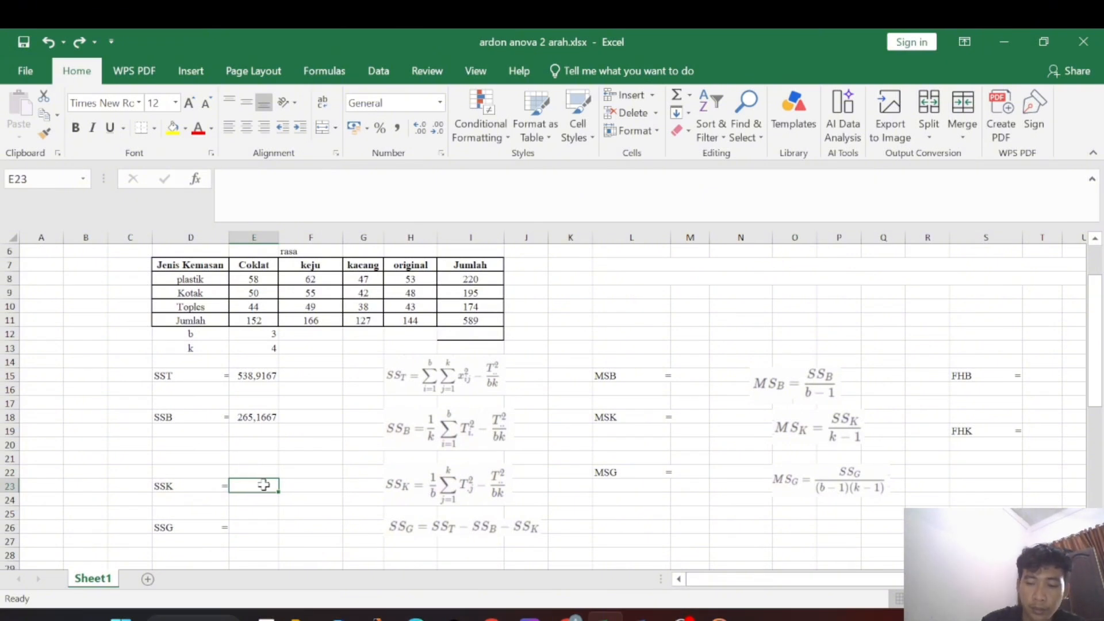
type("=sumsq")
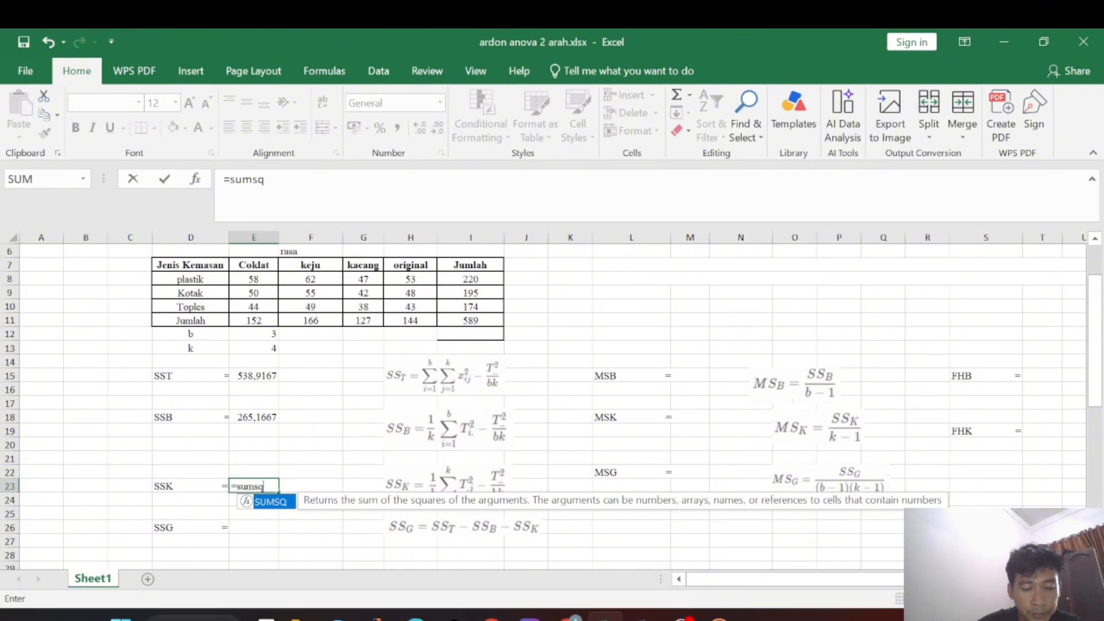
type("(")
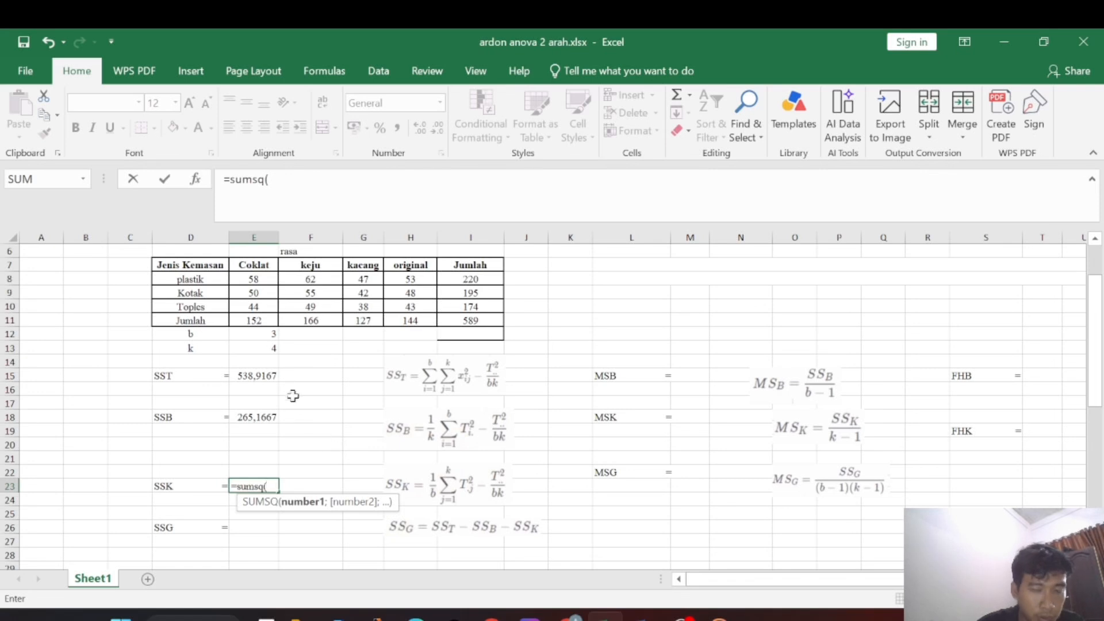
left_click_drag(253, 320, 417, 322)
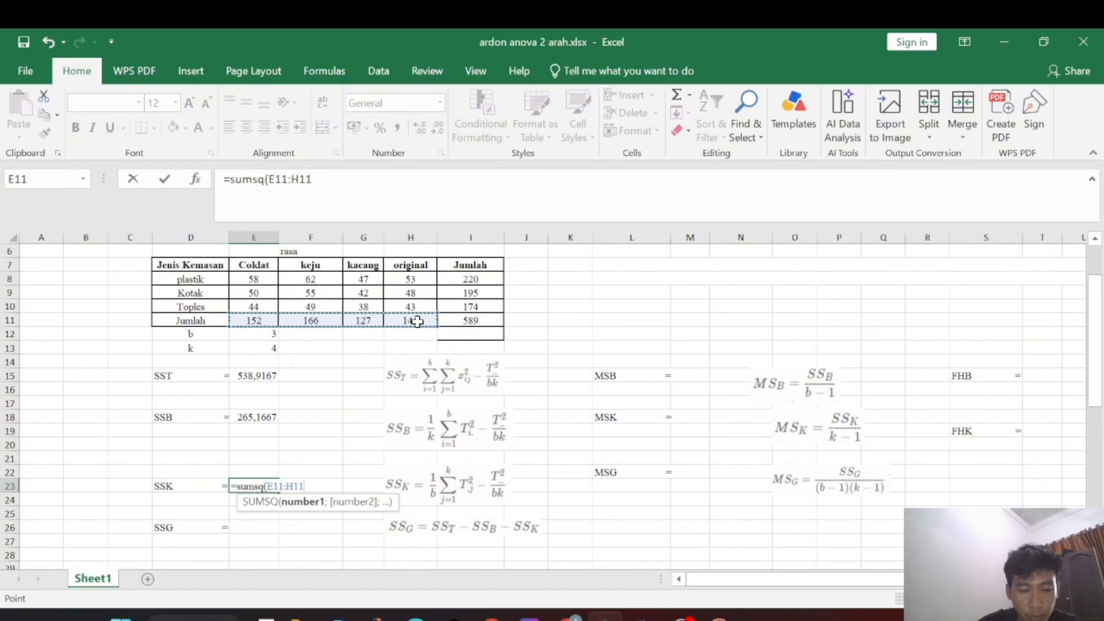
type(")/")
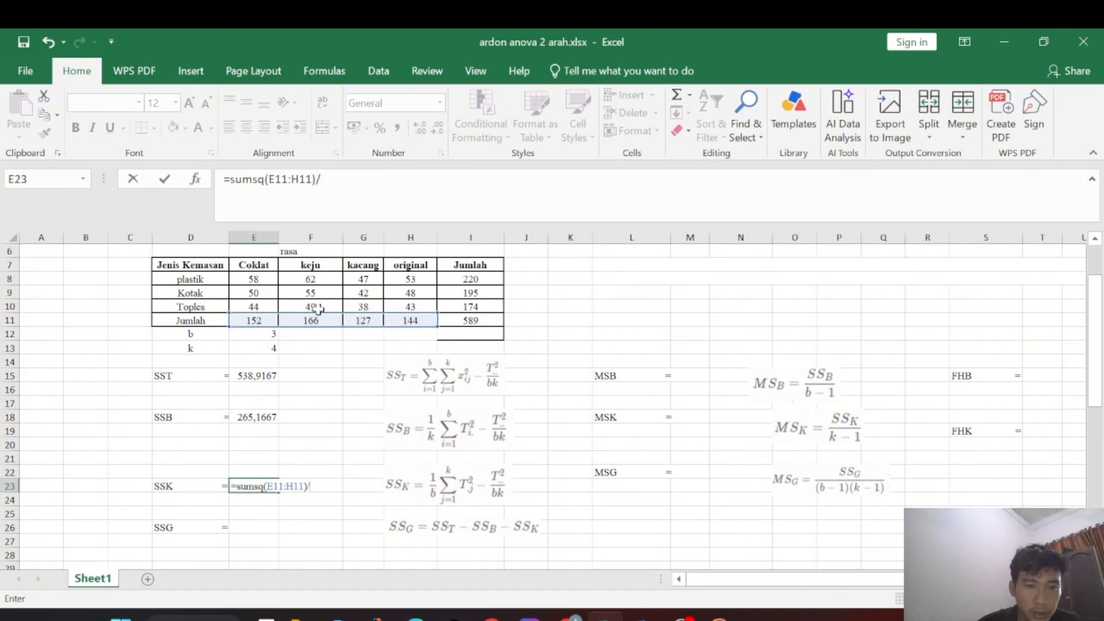
left_click(265, 339)
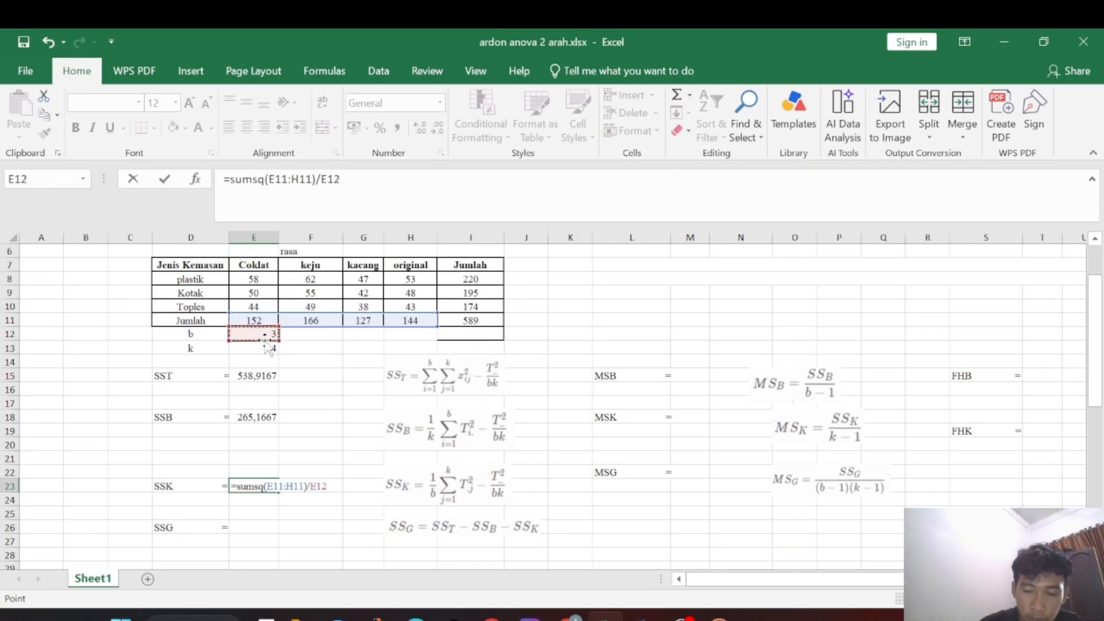
type("-")
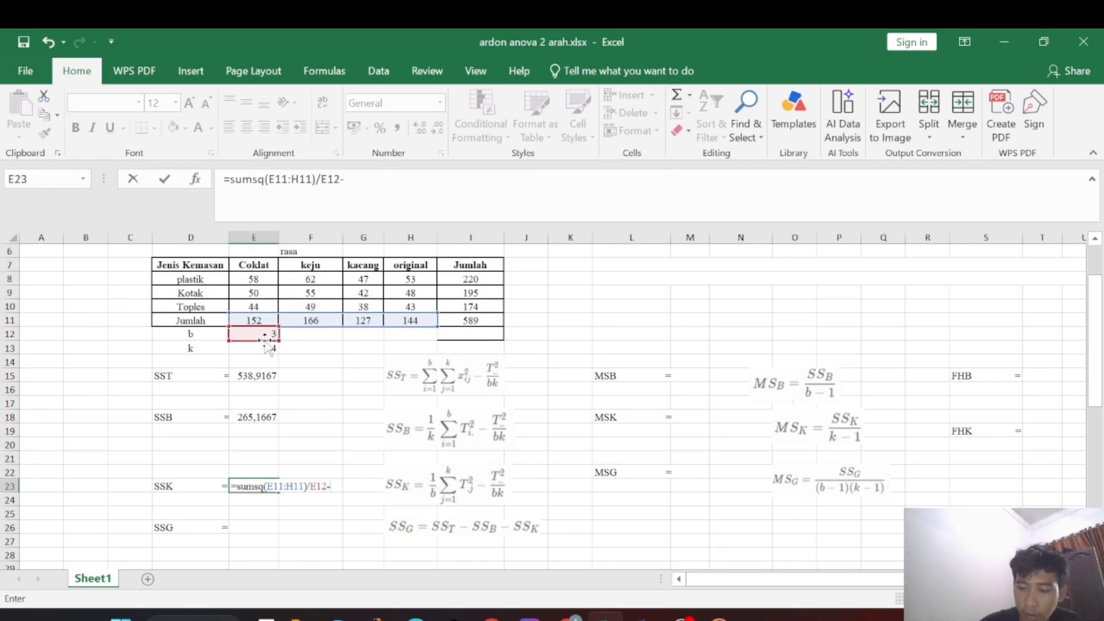
Step: Complete the SSK formula in E23 by subtracting the squared grand total divided by b times k, (I11^2)/(E12*E13)
type("(")
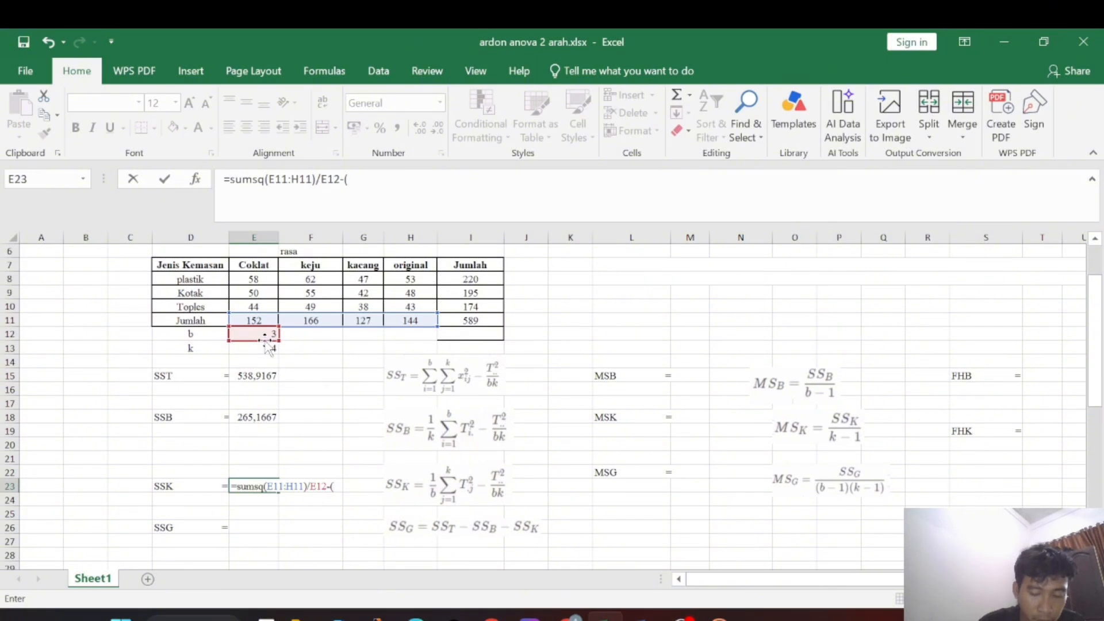
left_click(468, 322)
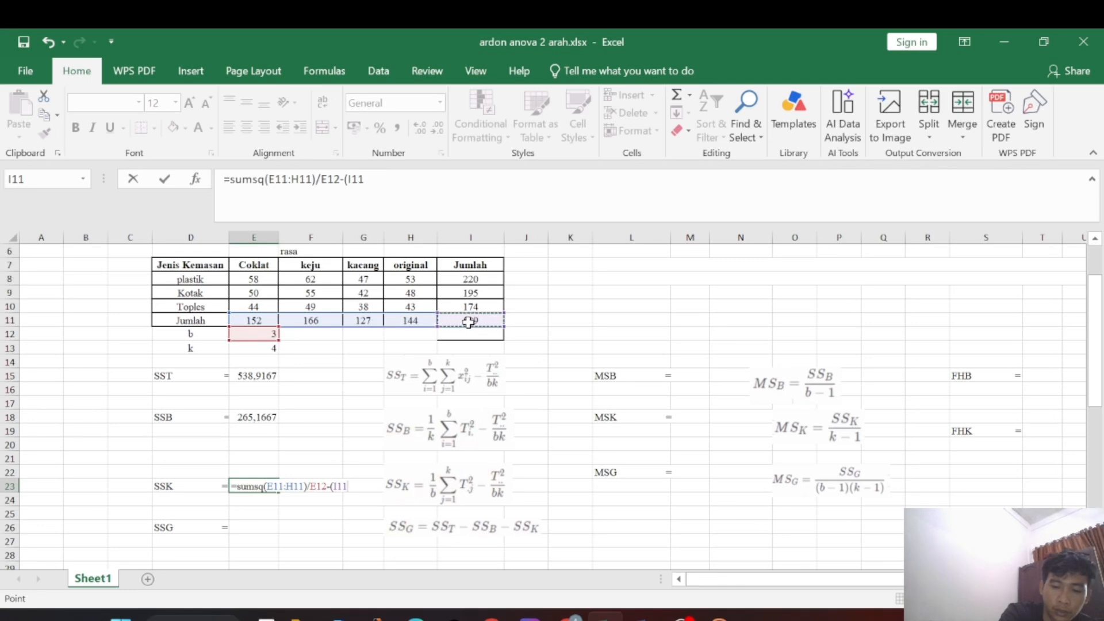
type("^")
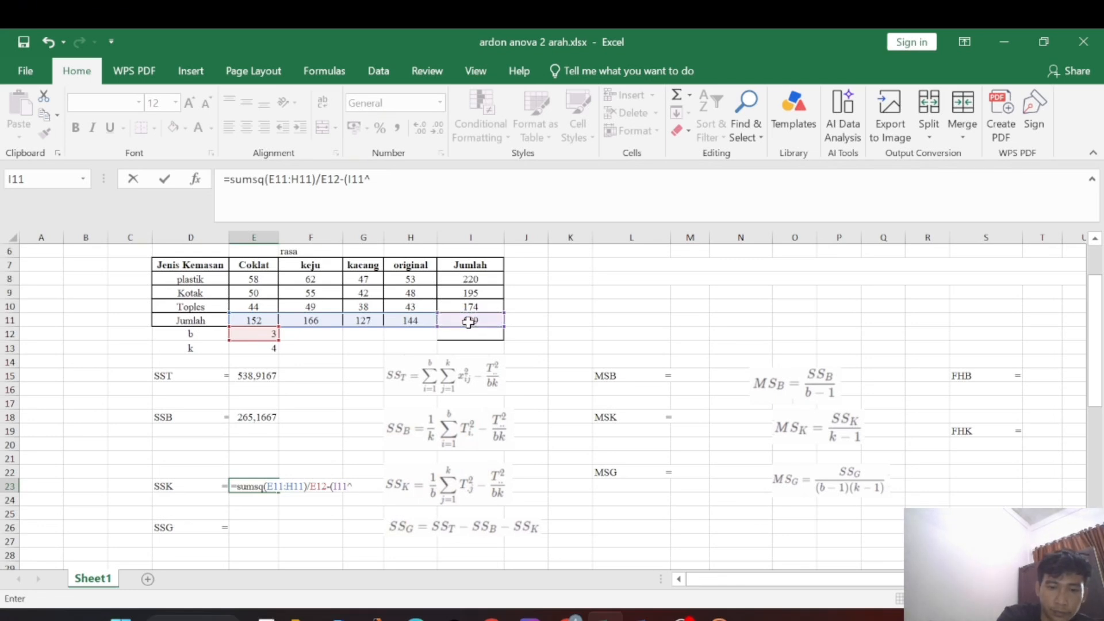
type("2")
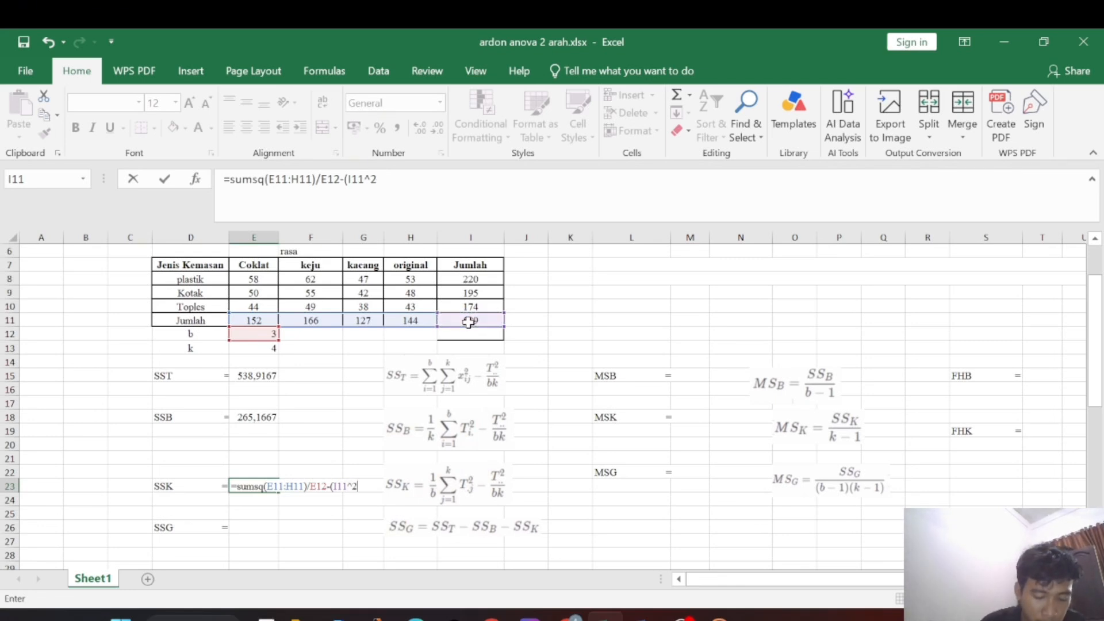
type(")")
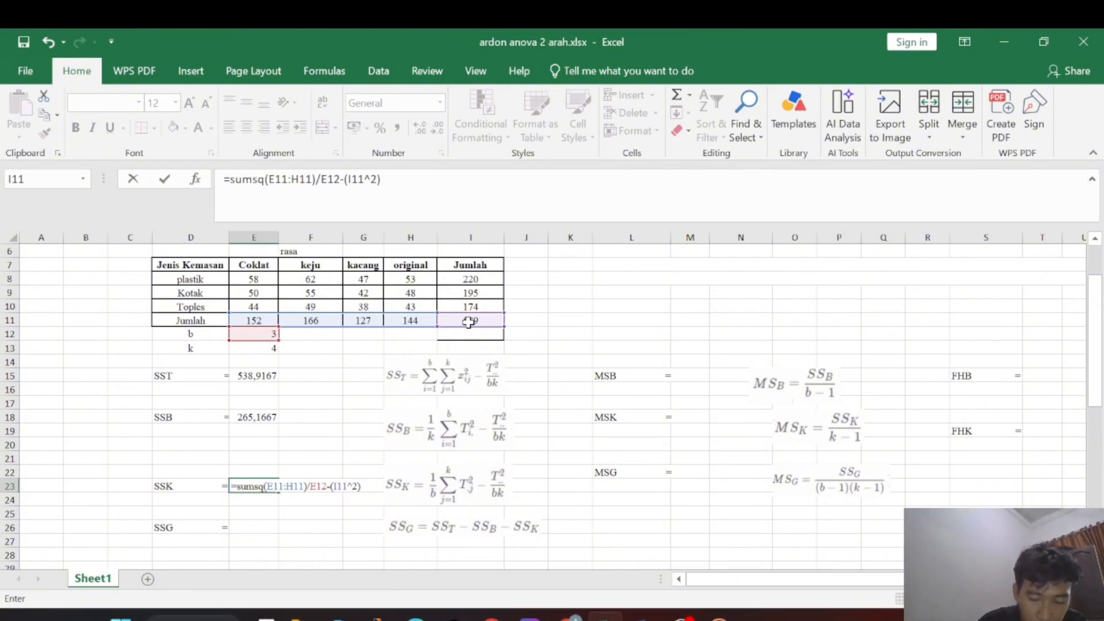
type("/")
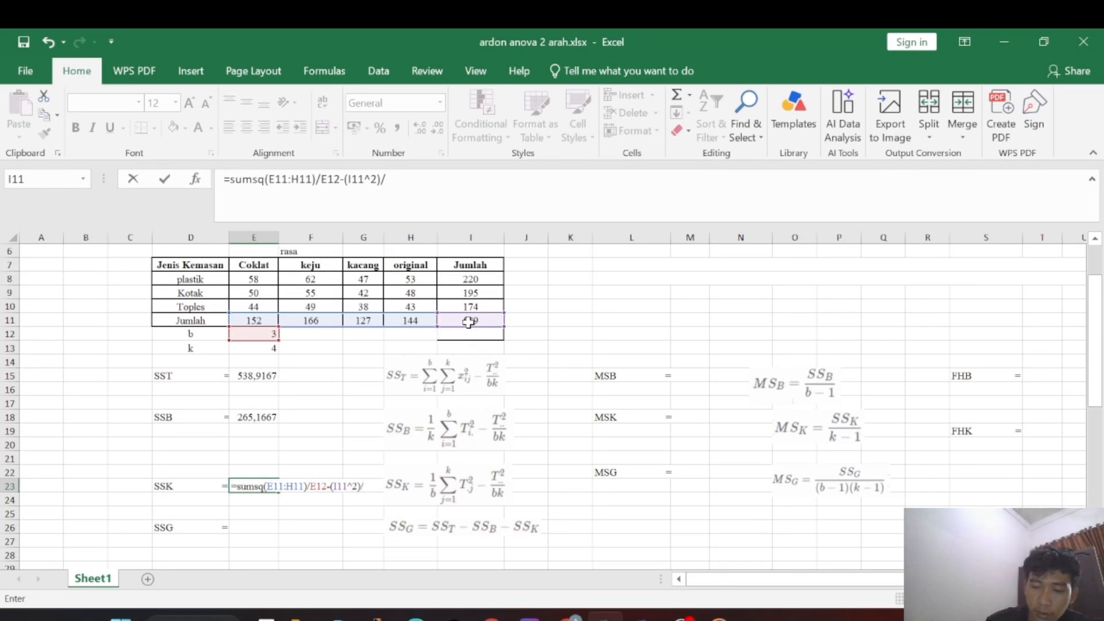
type("(")
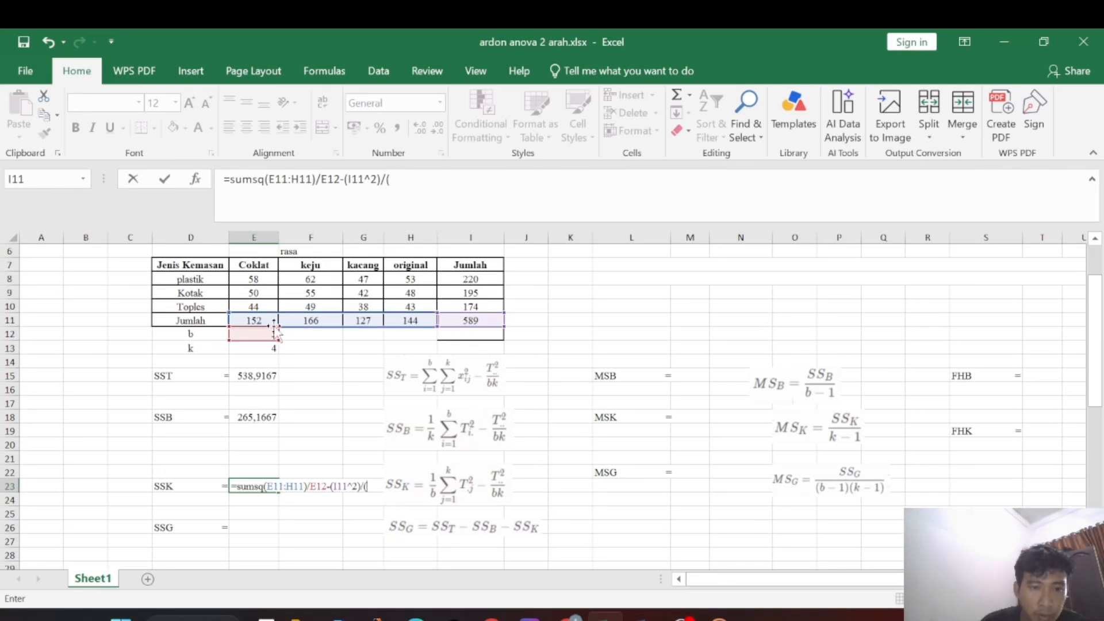
left_click(252, 335)
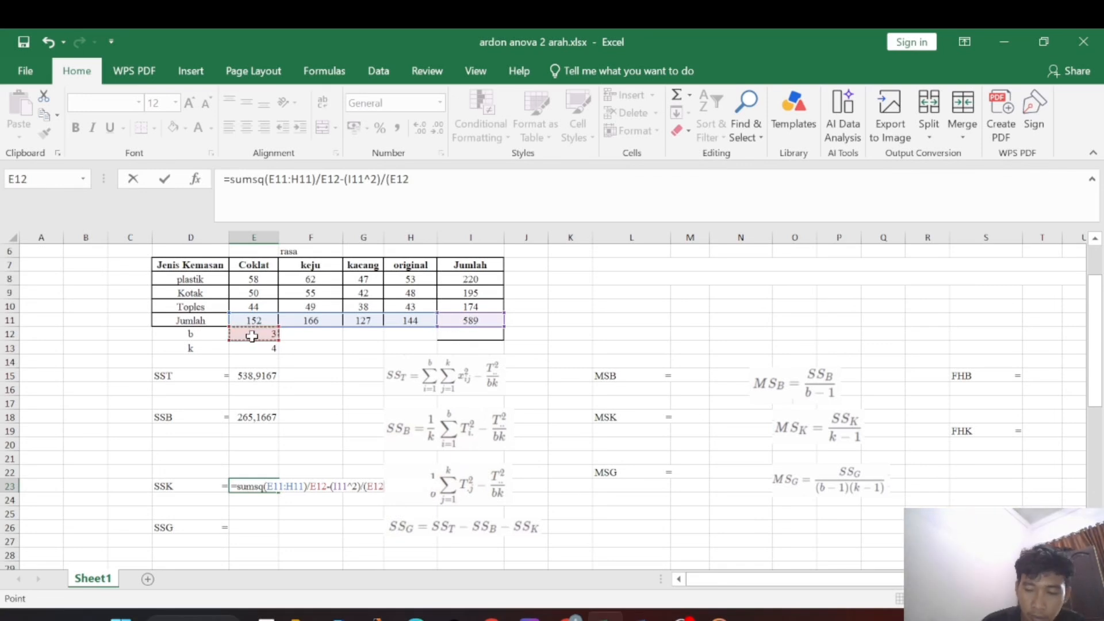
type("*")
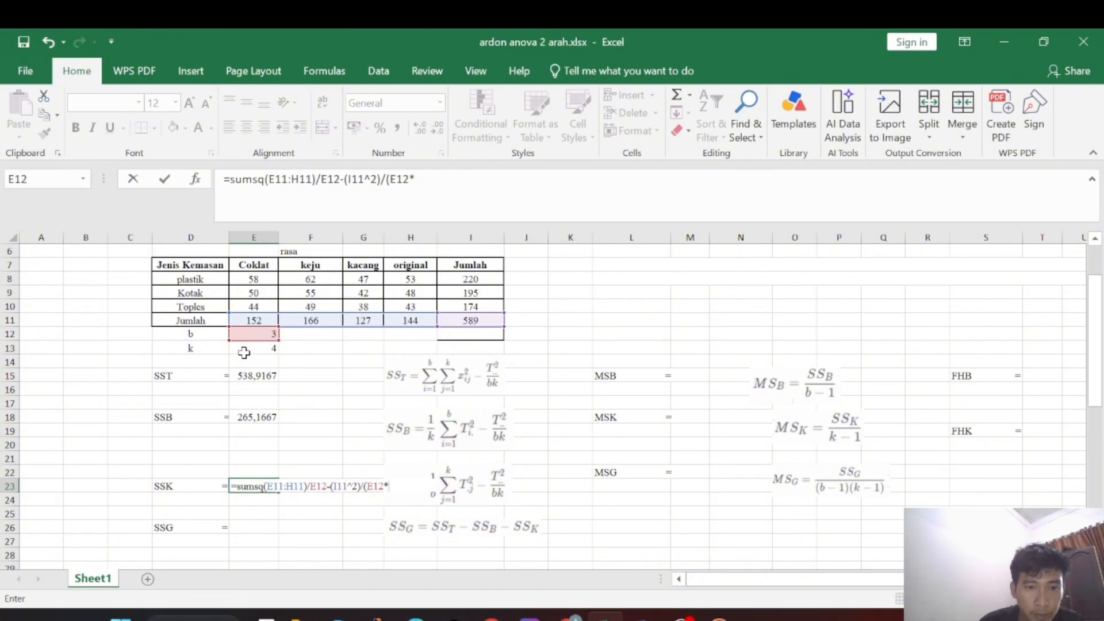
left_click(256, 348)
type(")")
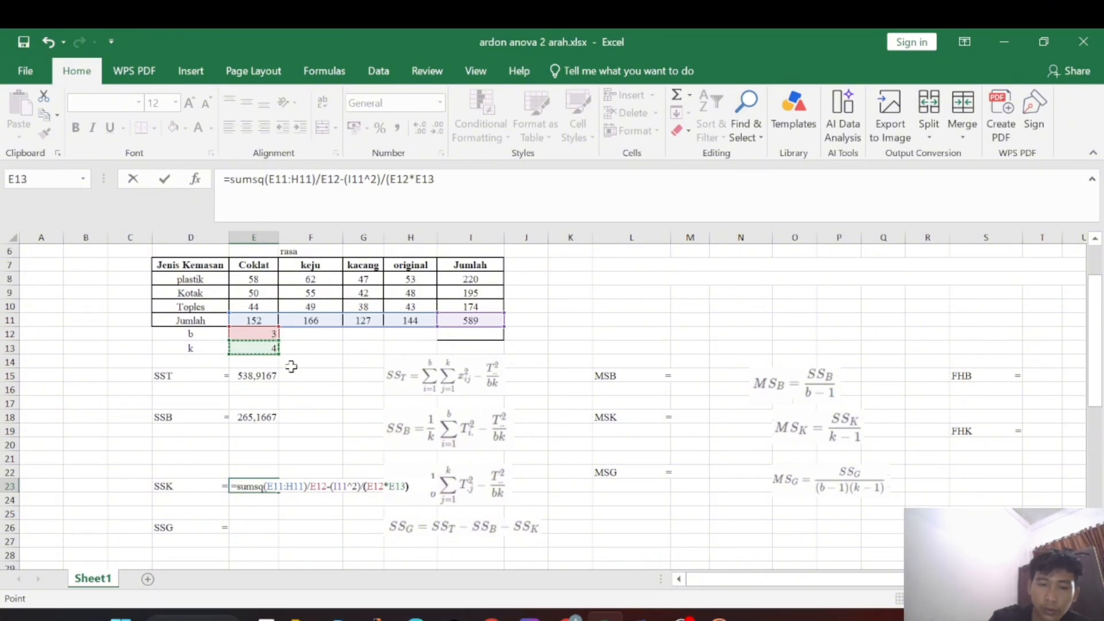
key("Return")
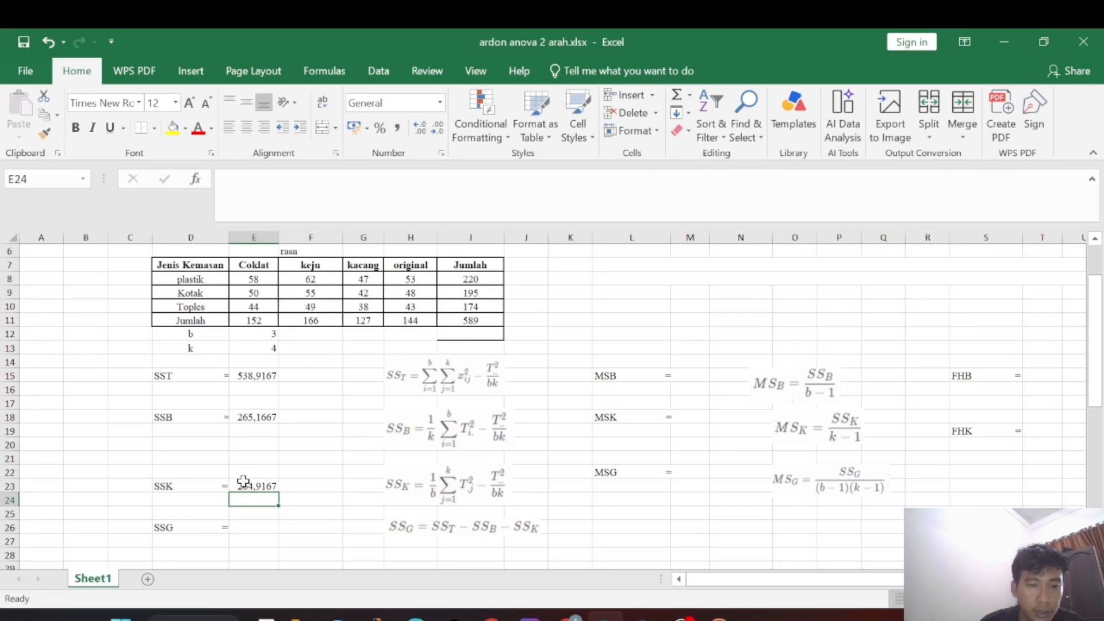
scroll(235, 493, "down", 2)
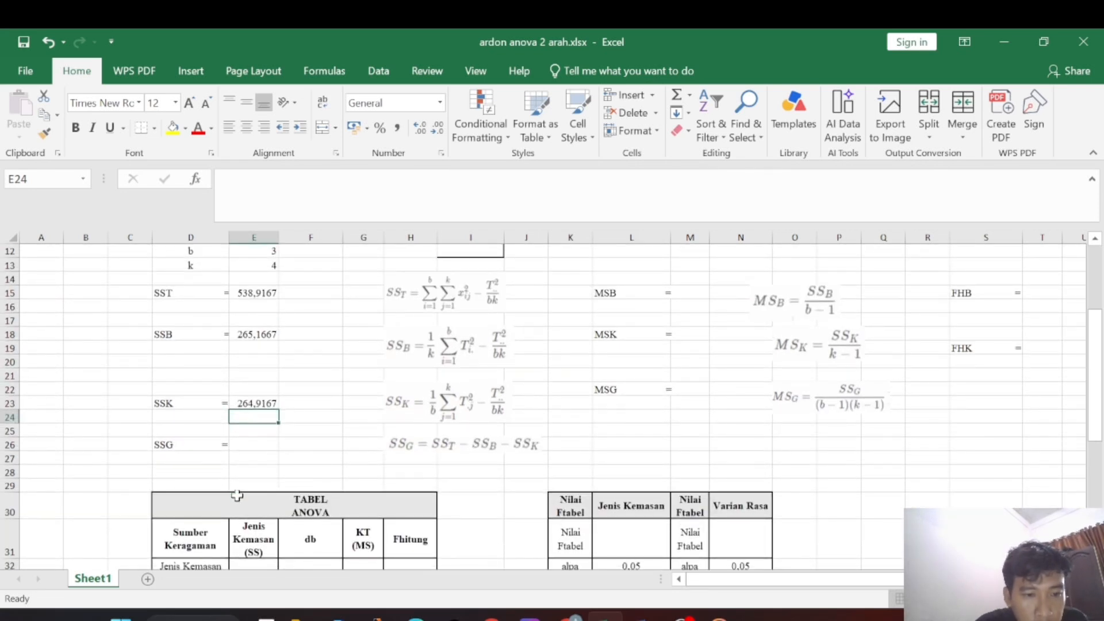
left_click(243, 443)
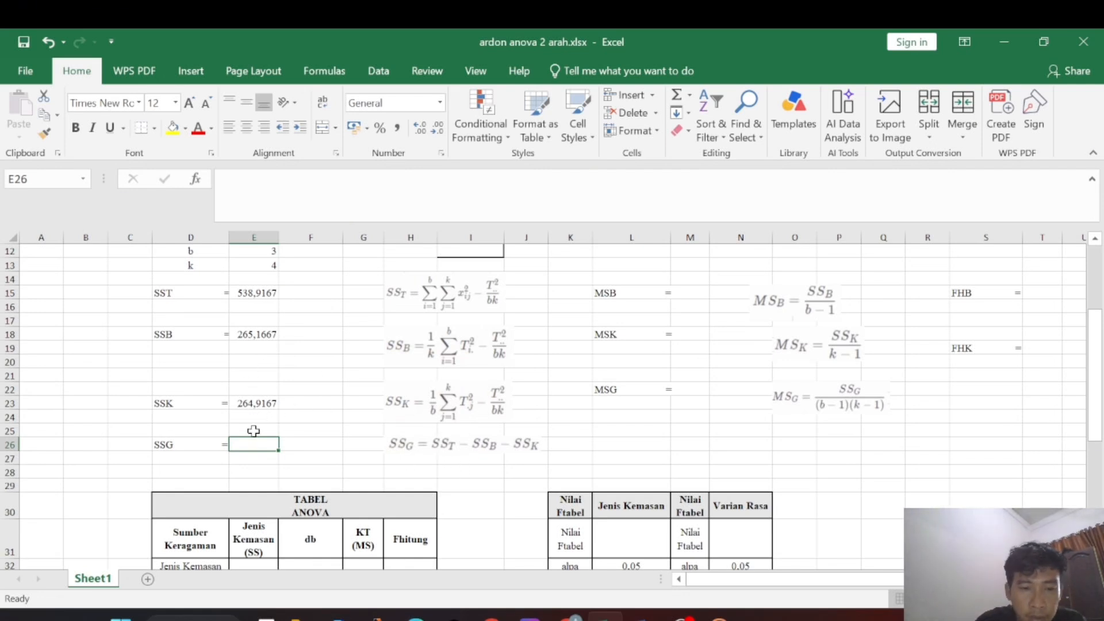
type("=")
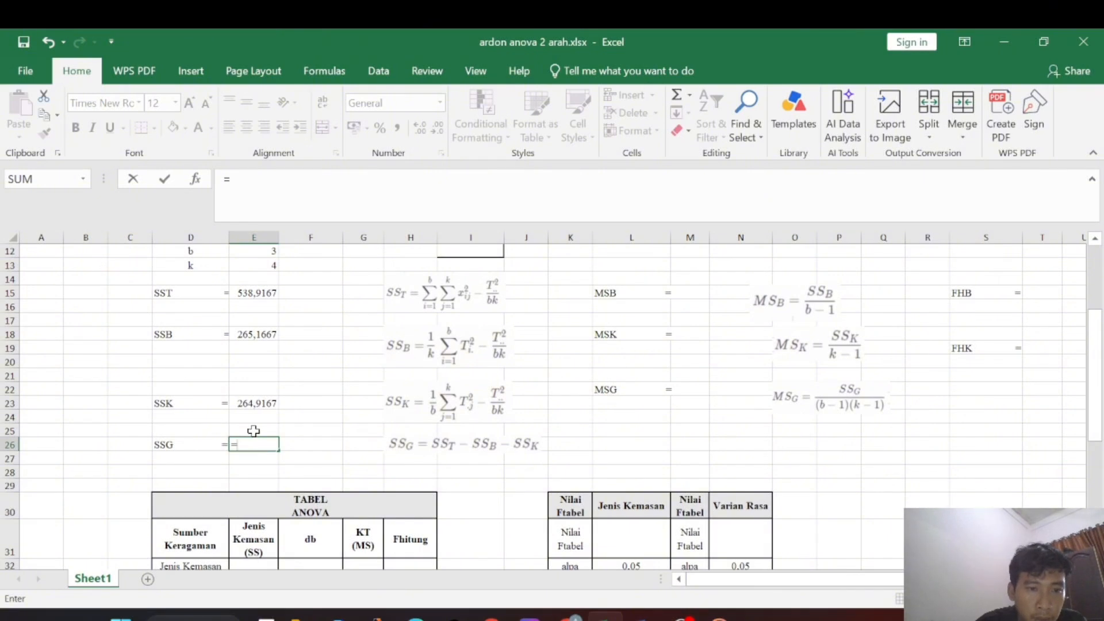
left_click(258, 307)
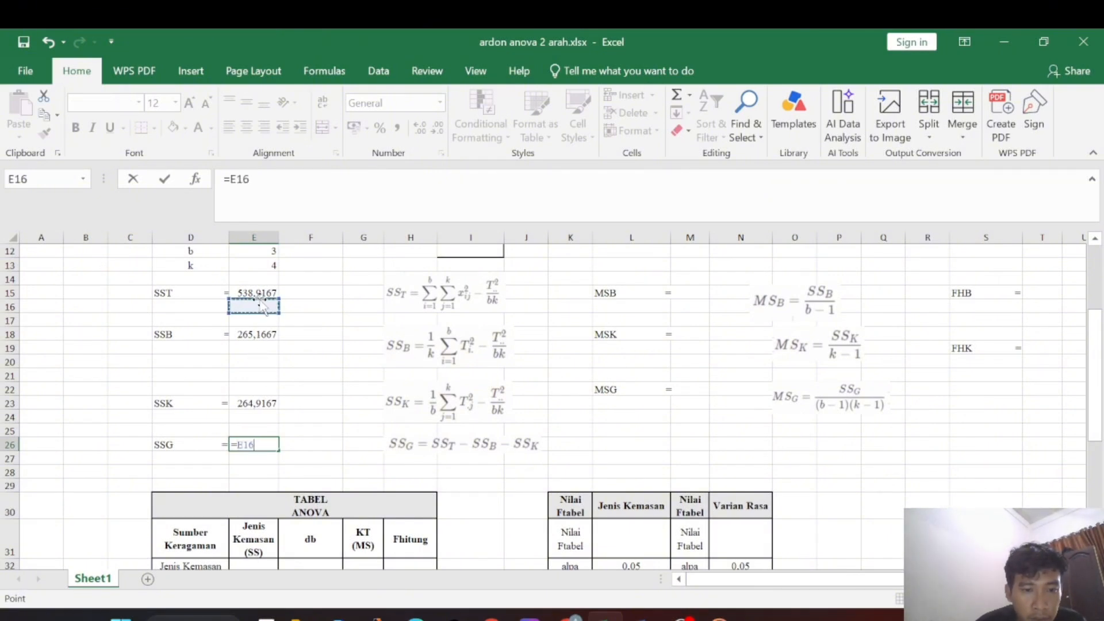
key("BackSpace")
key("BackSpace")
key("BackSpace")
key("BackSpace")
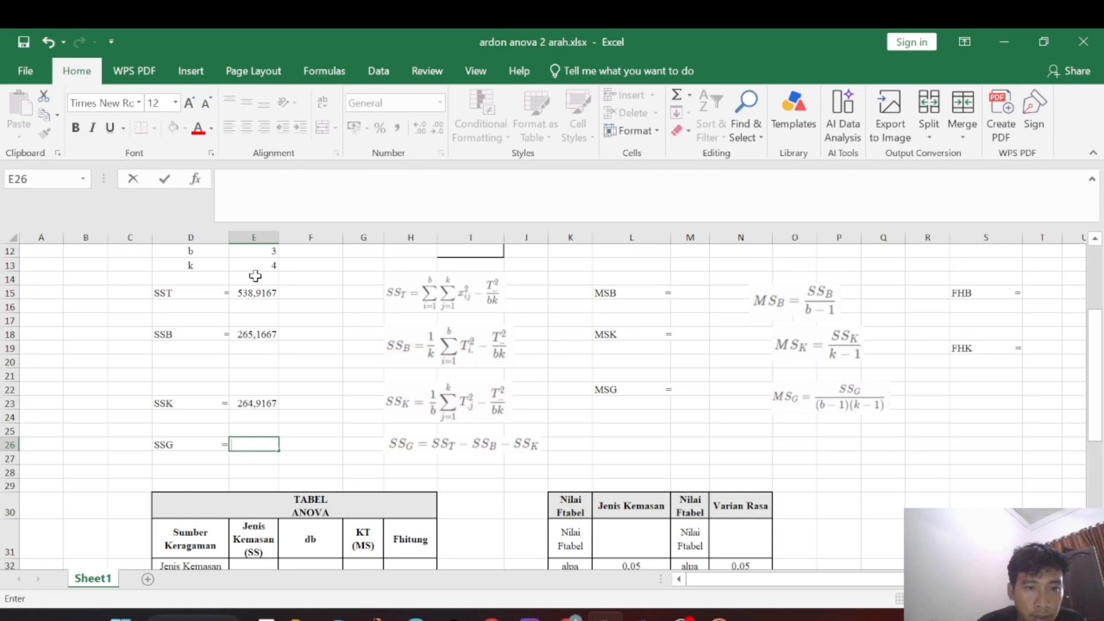
left_click(256, 291)
Step: Calculate SSG in E26 by subtracting SSB and SSK from SST with the formula =E15-E18-E23
left_click(242, 444)
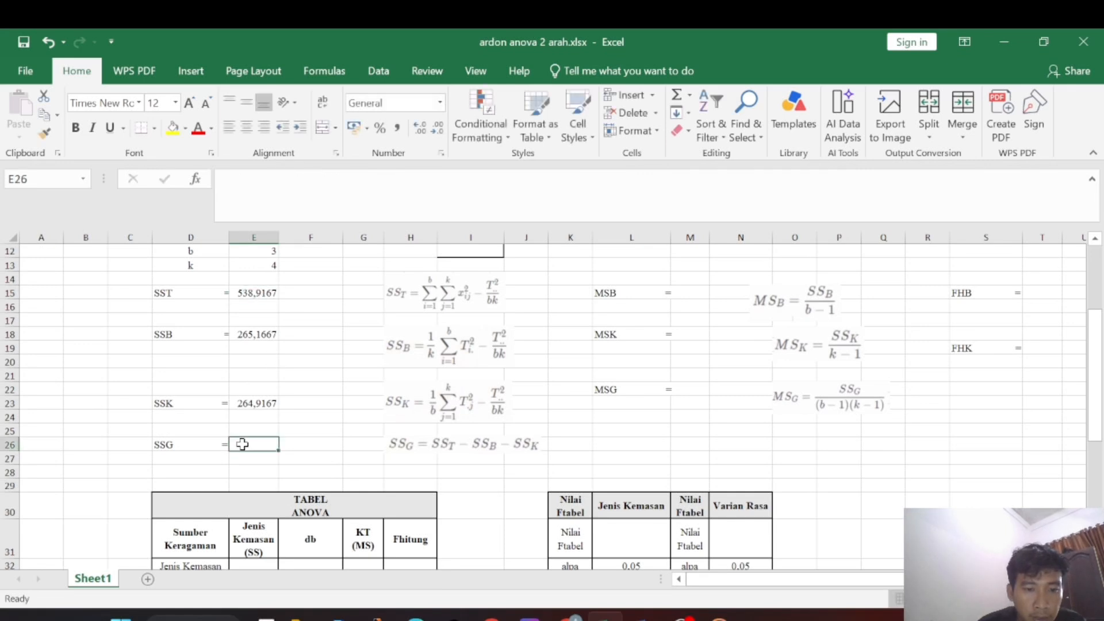
type("=")
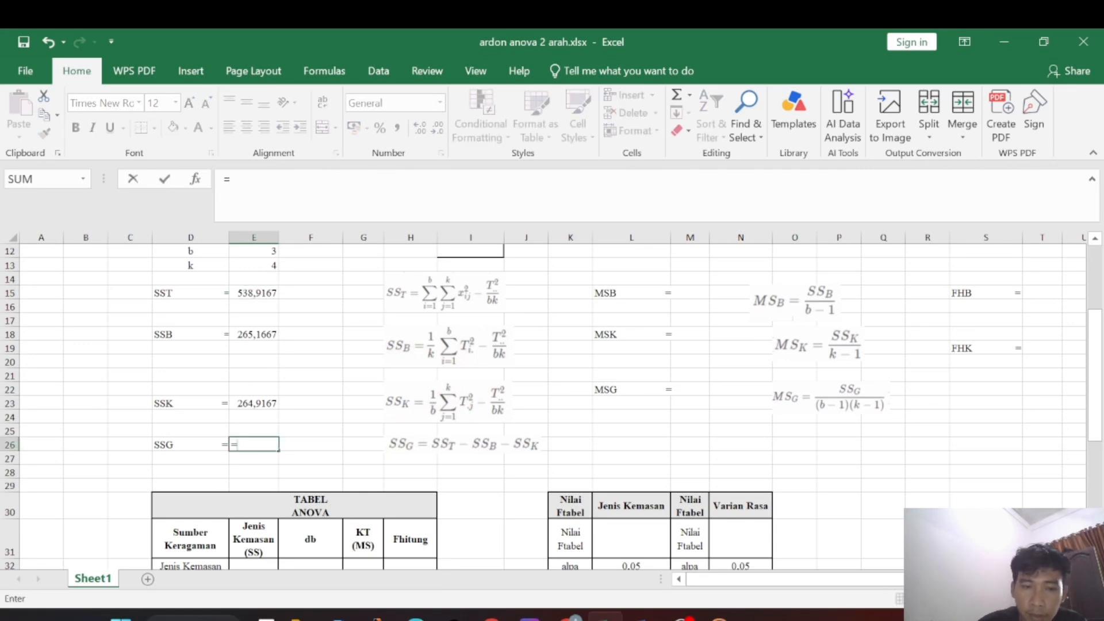
left_click(257, 291)
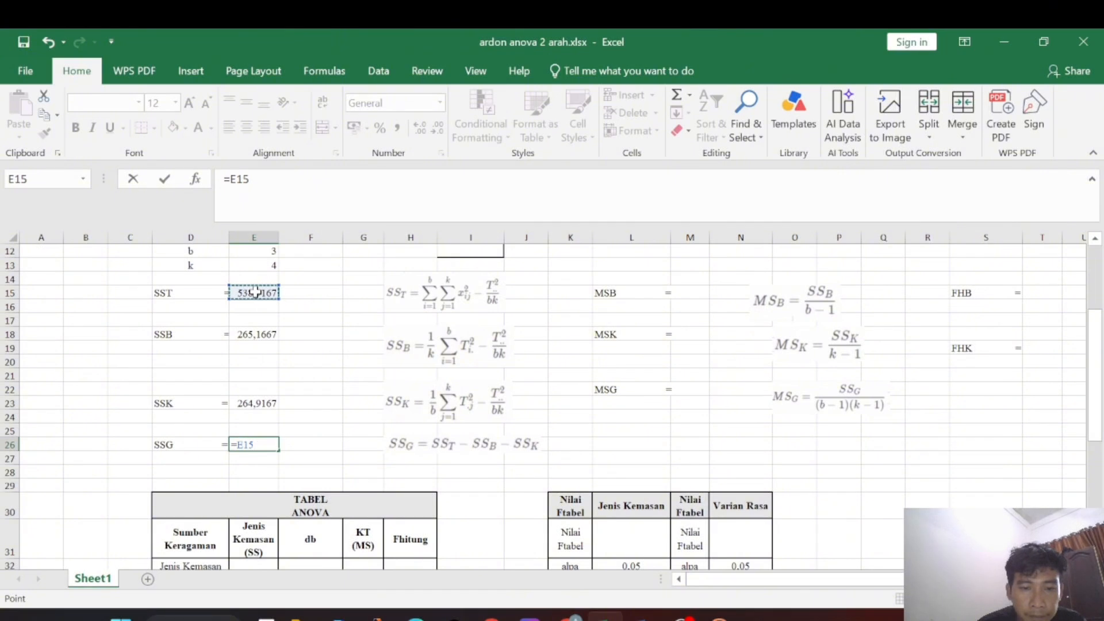
type("-")
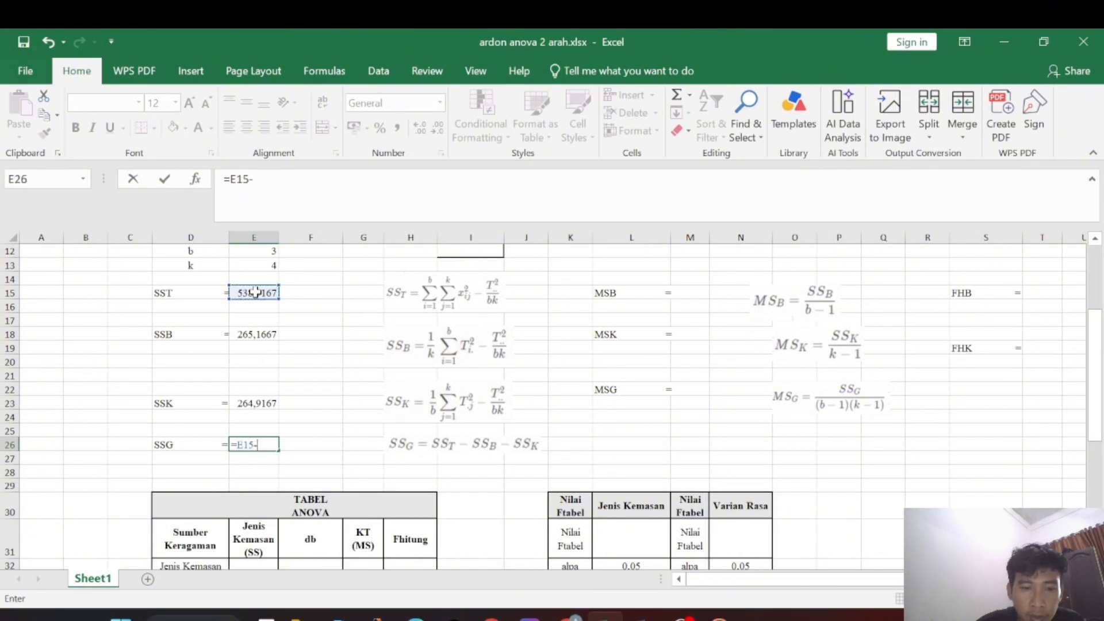
scroll(260, 328, "up", 1)
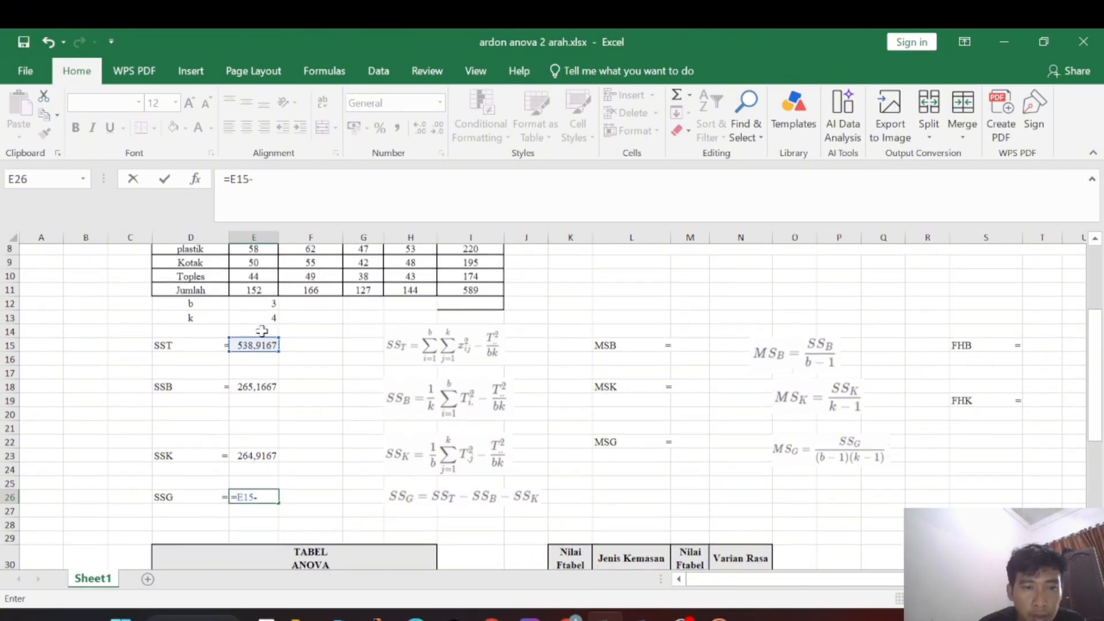
scroll(262, 332, "down", 1)
left_click(259, 336)
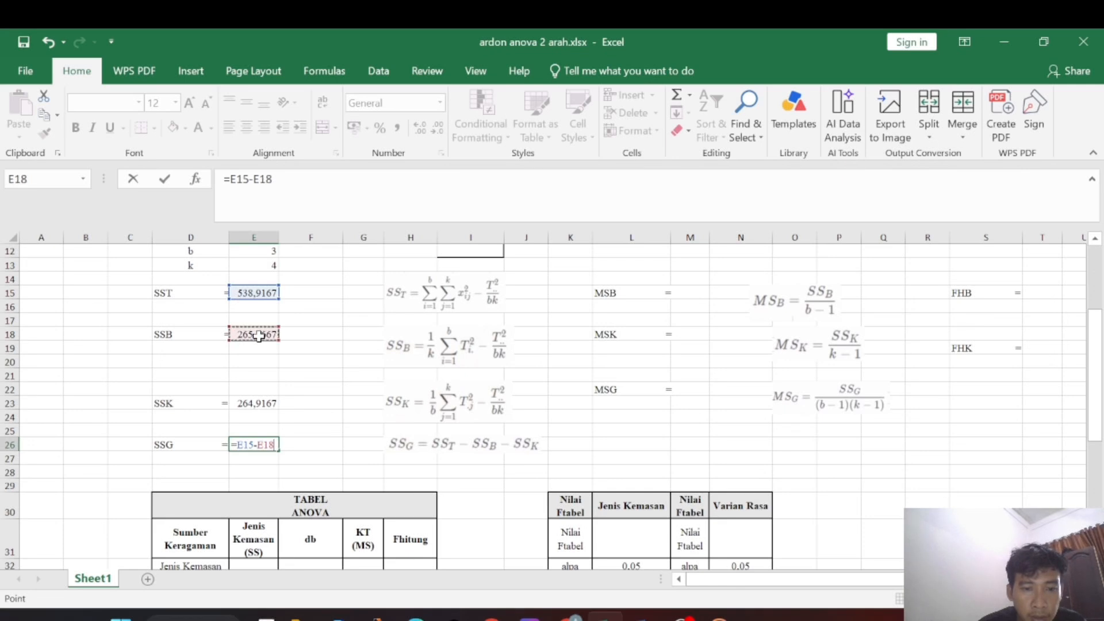
type("-")
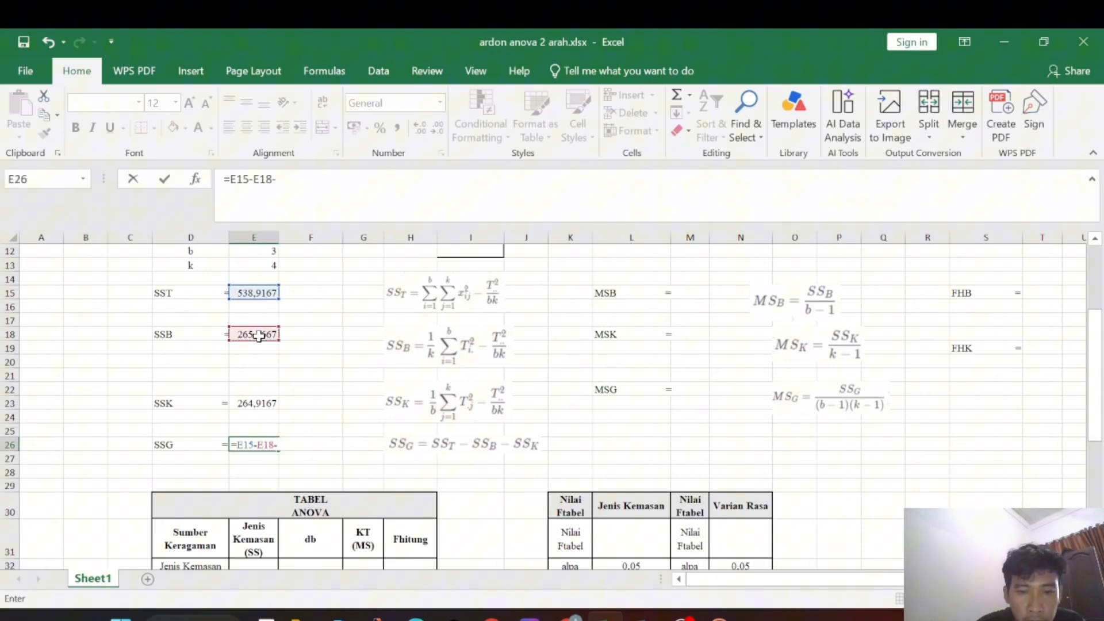
left_click(247, 406)
key("Return")
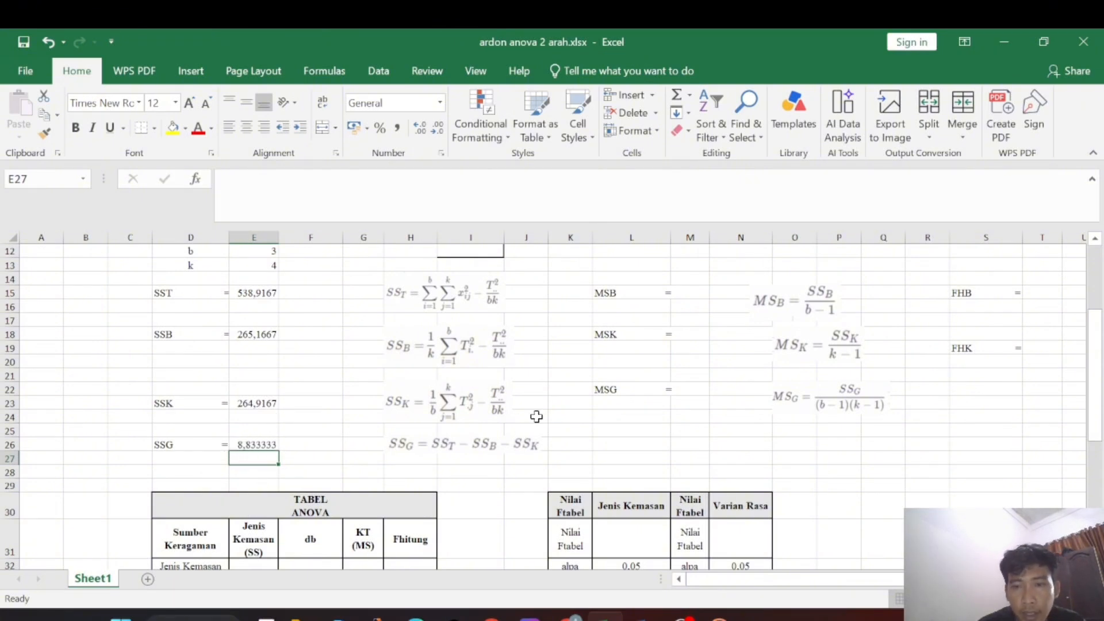
Step: Enter the MSB formula in M15 using SSB and b, =E18/E12-1
scroll(537, 416, "up", 2)
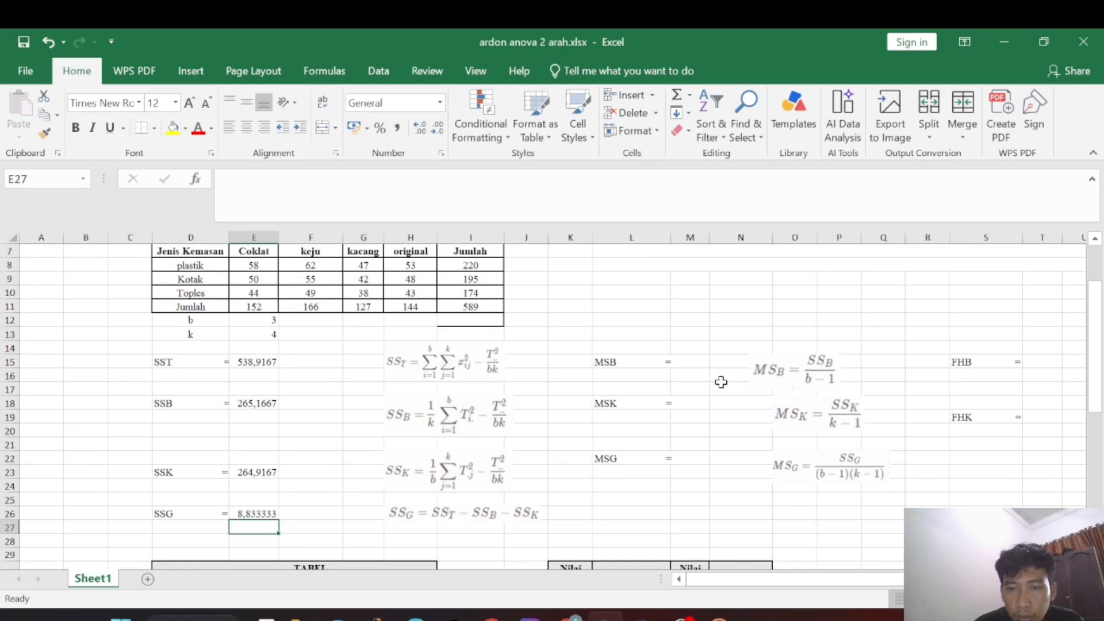
left_click(689, 364)
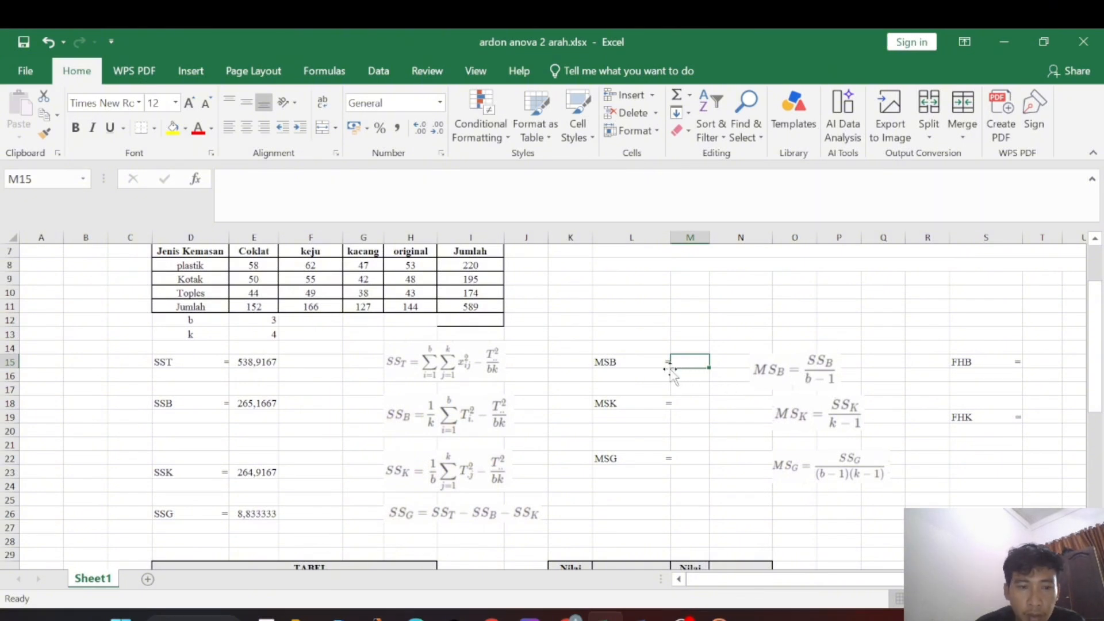
type("=")
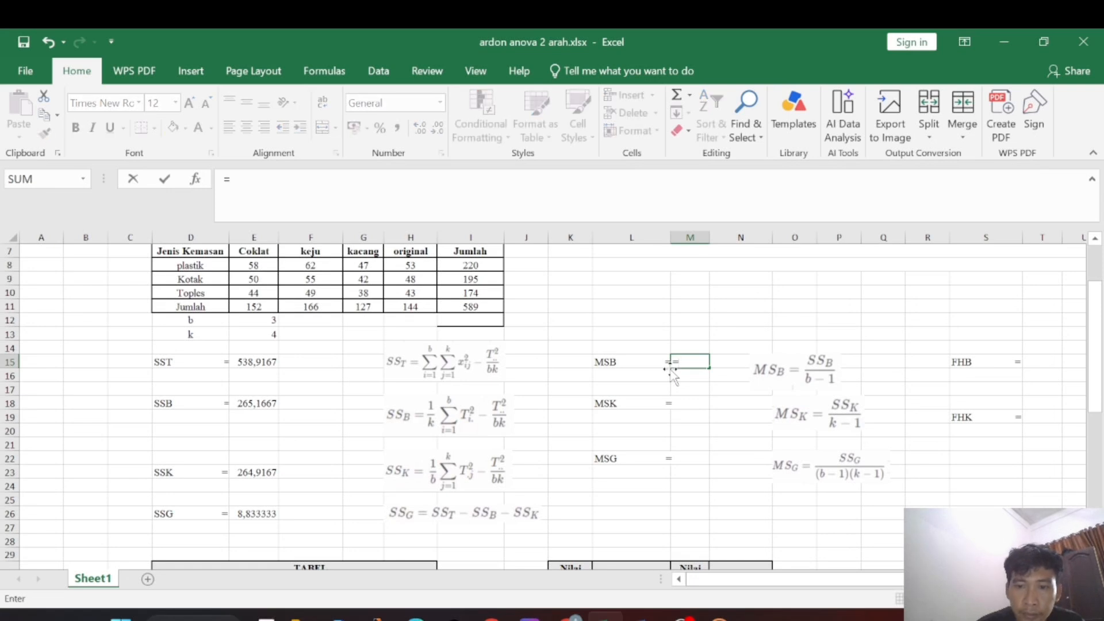
left_click(271, 404)
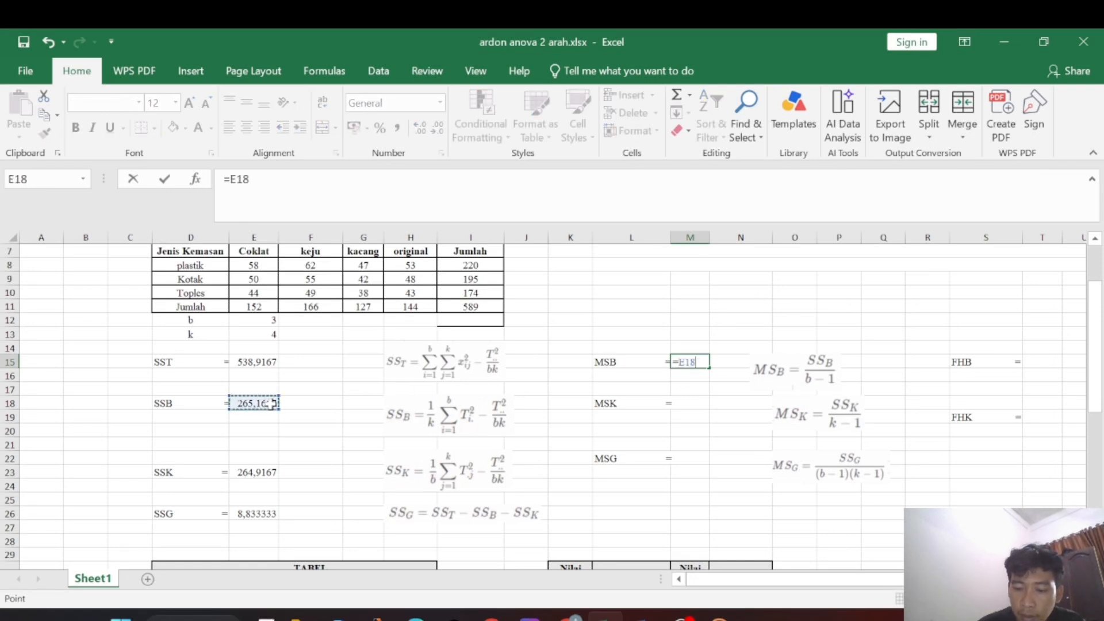
type("/")
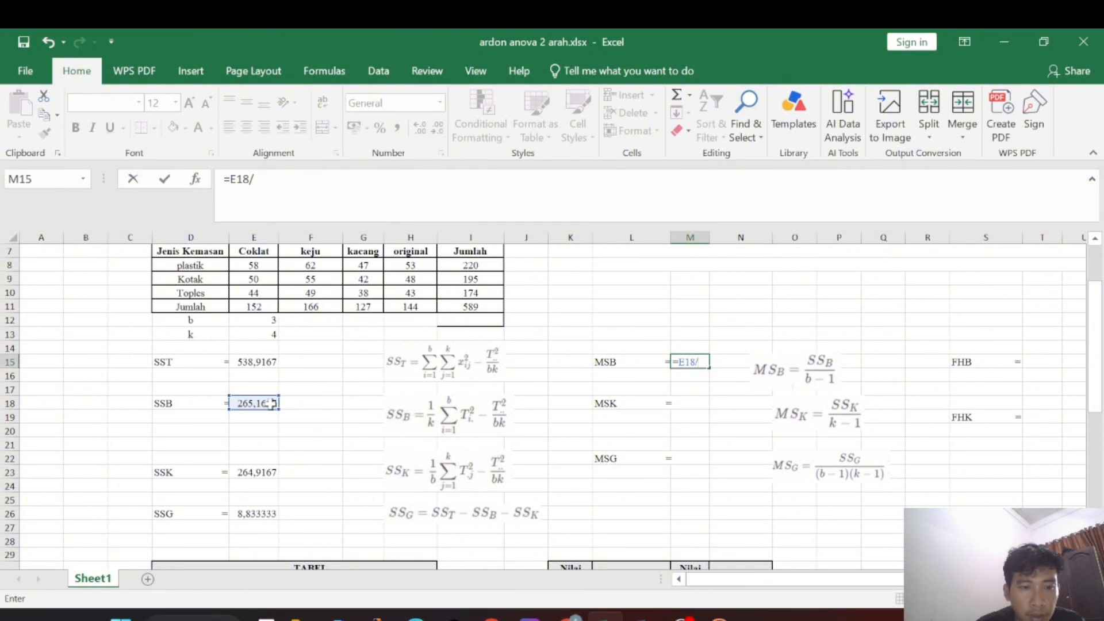
left_click(271, 320)
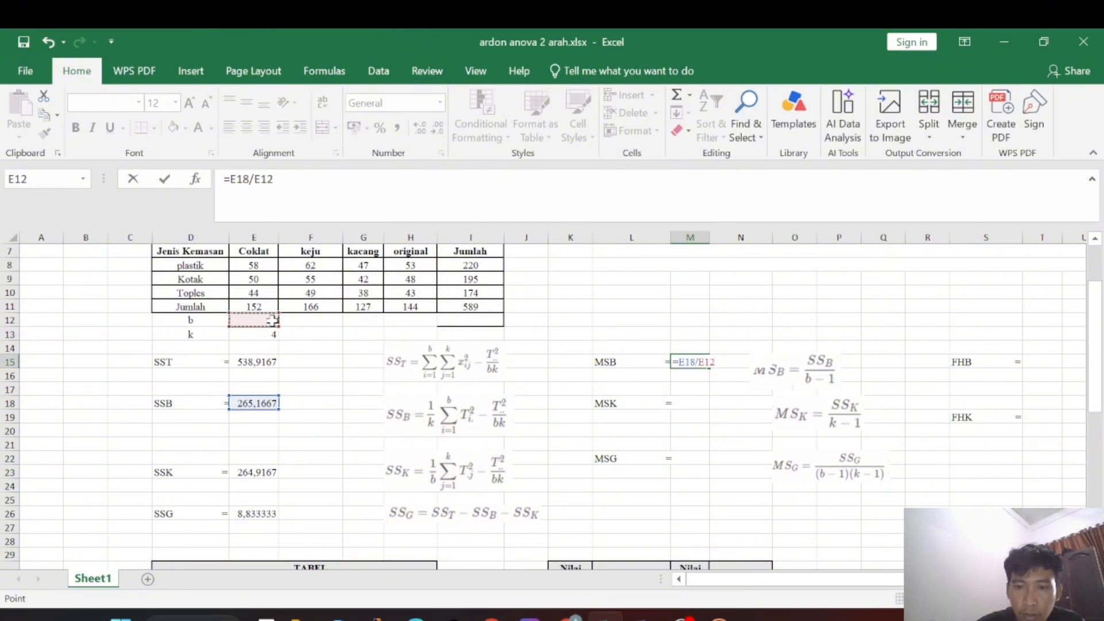
type("-1")
key("Return")
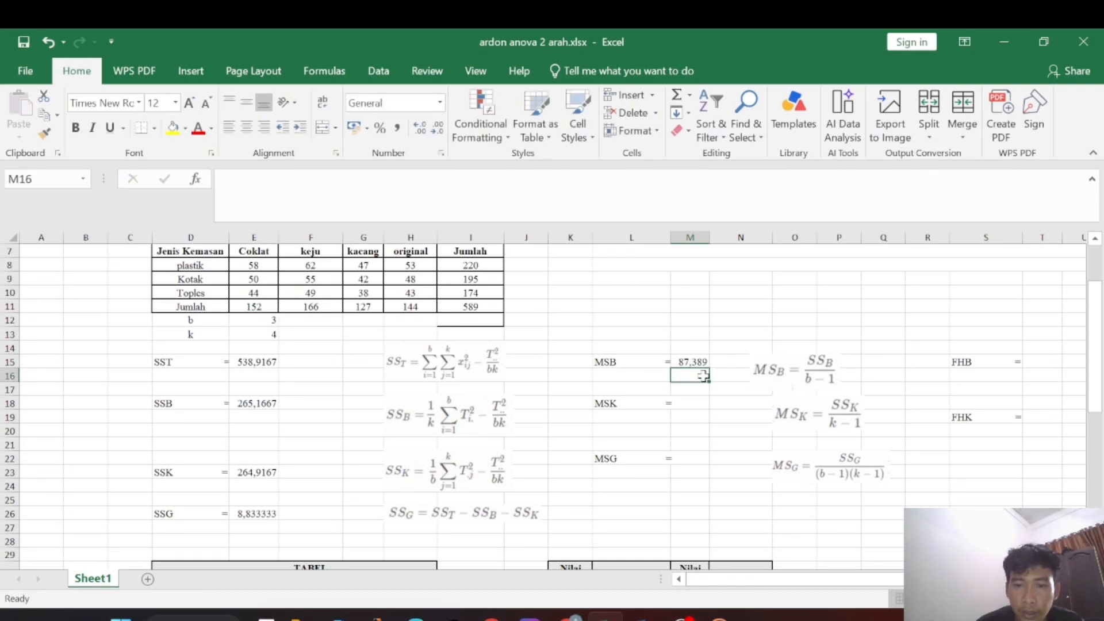
Step: Enter the MSK formula in M18 using SSK and k, =E23/E13-1
left_click(689, 405)
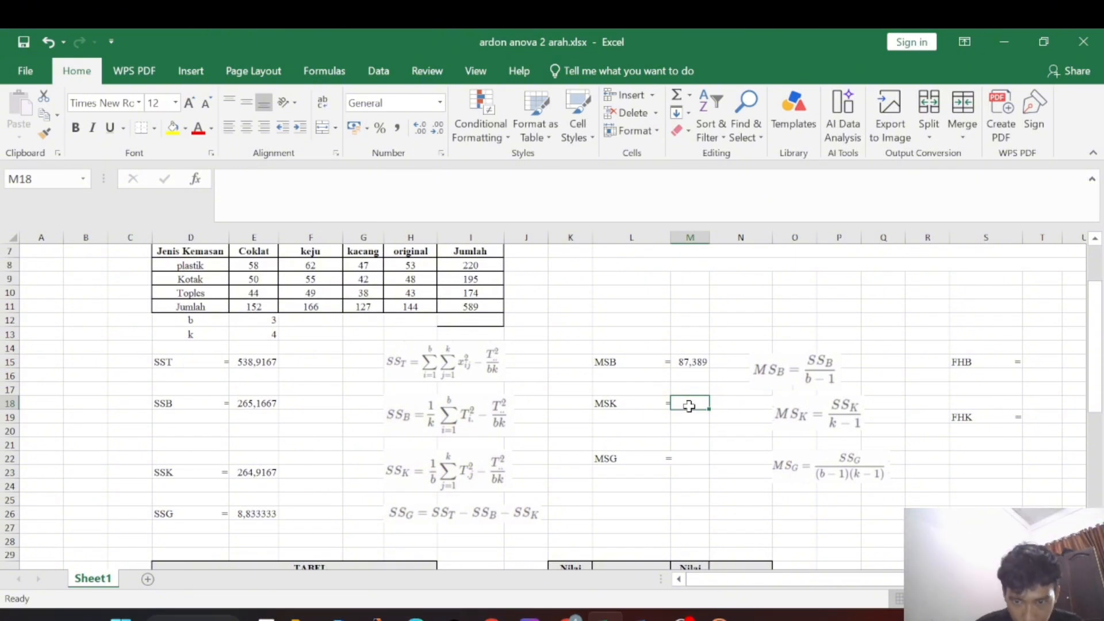
type("=")
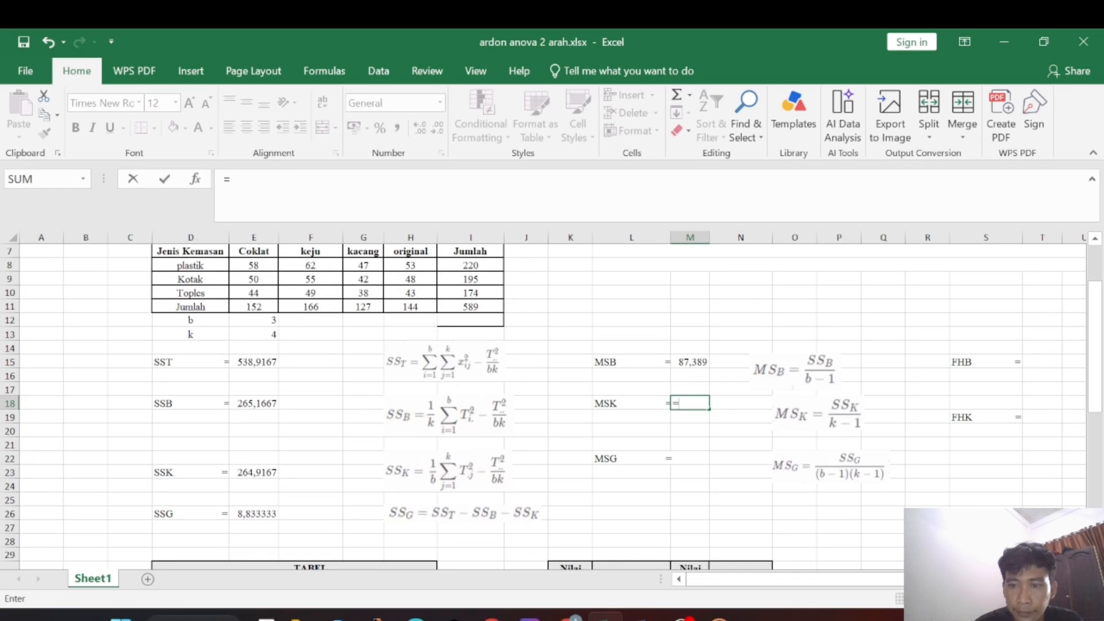
left_click(271, 470)
type("/")
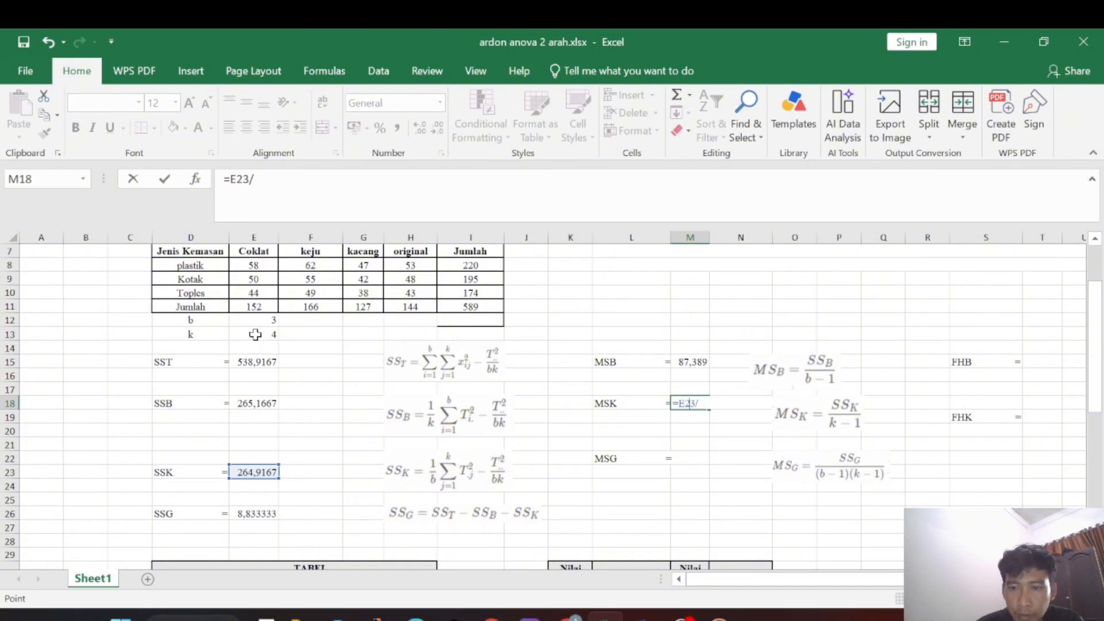
left_click(255, 334)
type("-")
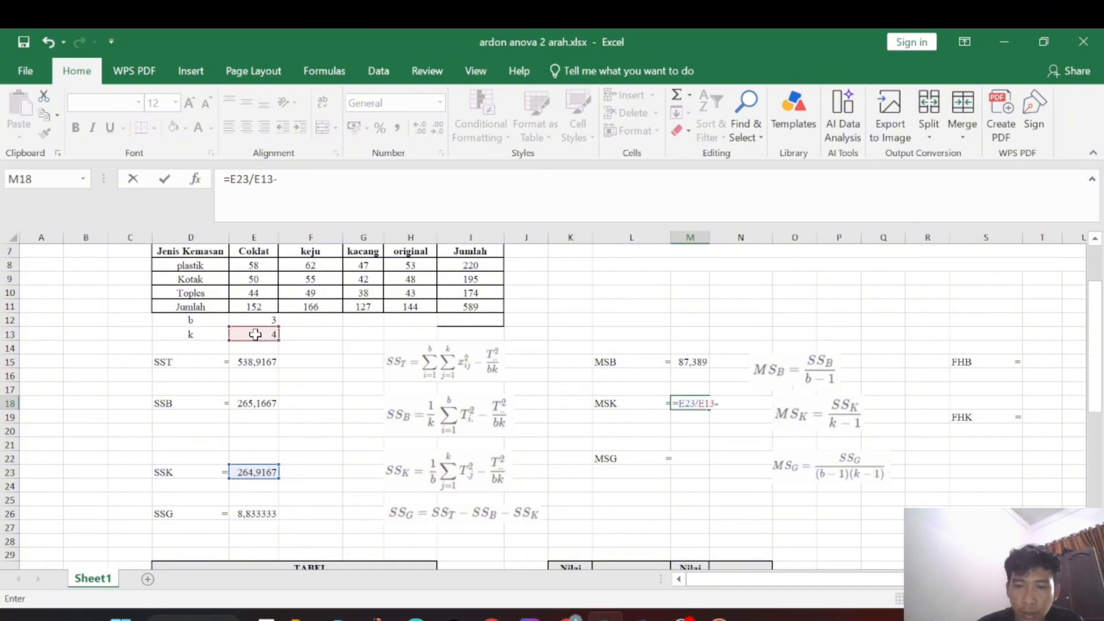
type("1")
key("Return")
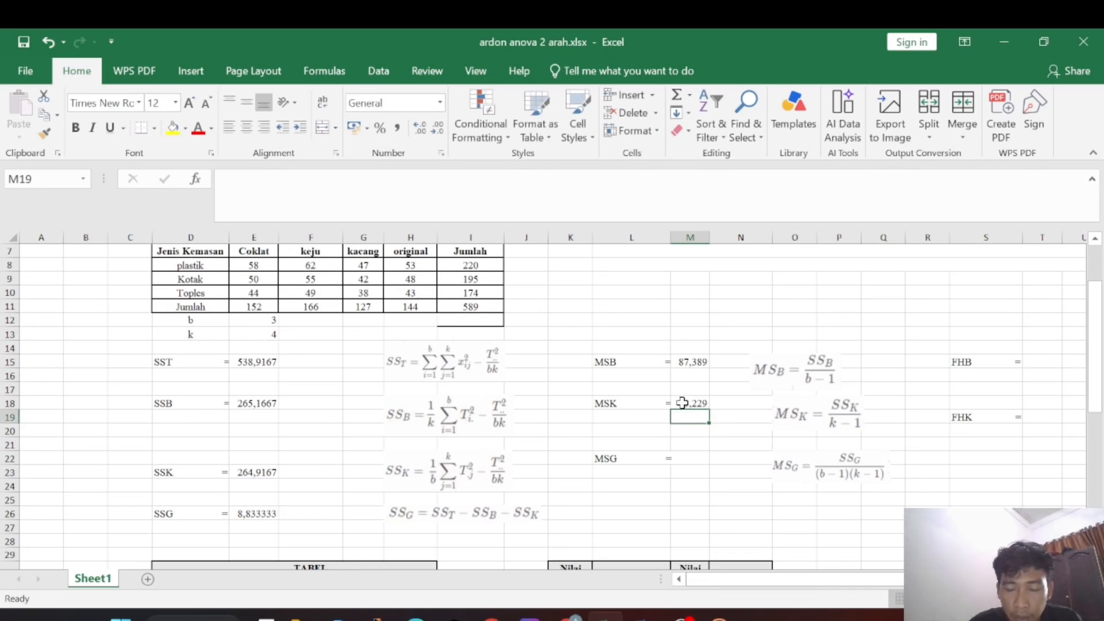
Step: Try to begin the MSG formula in M22 with SSG over b minus 1, =E26/E12-1, followed by an opening bracket
left_click(684, 458)
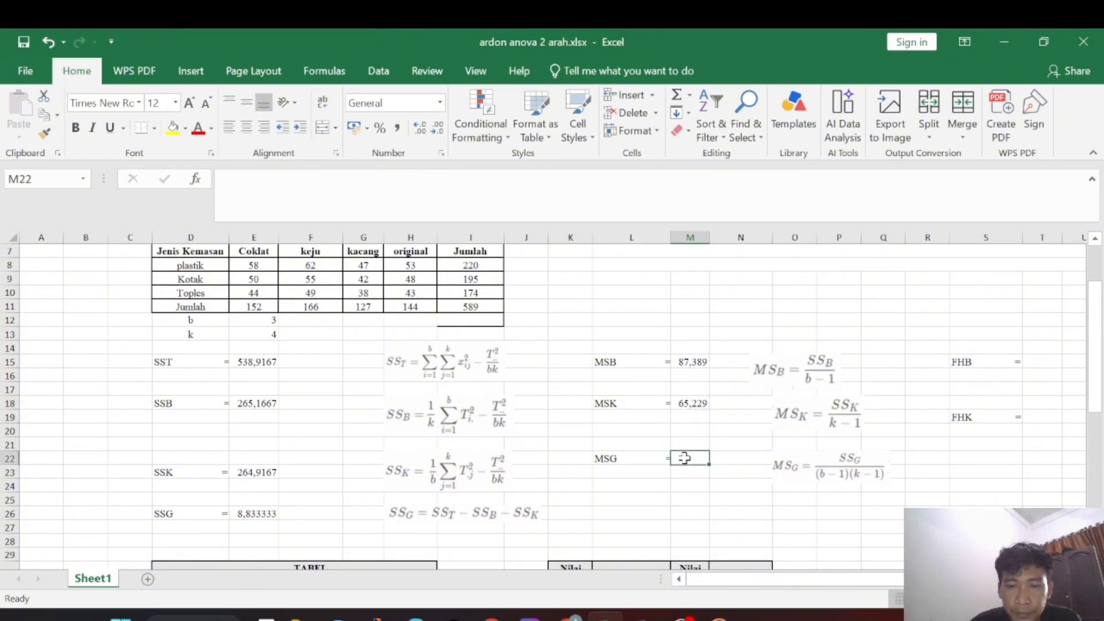
scroll(684, 458, "right", 5)
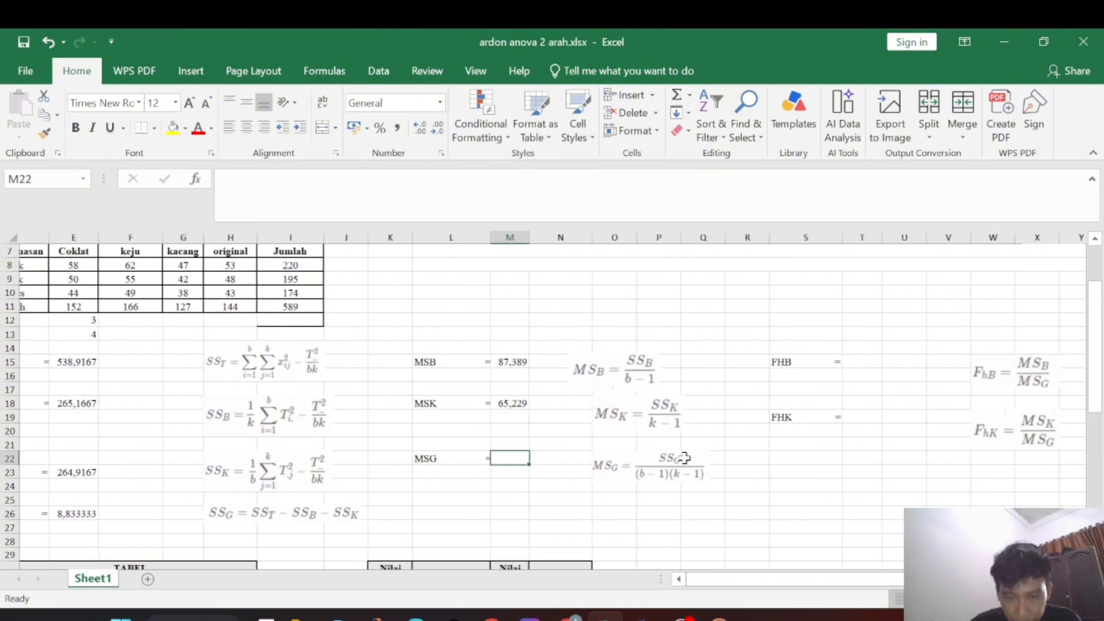
scroll(684, 458, "left", 3)
scroll(684, 458, "up", 1)
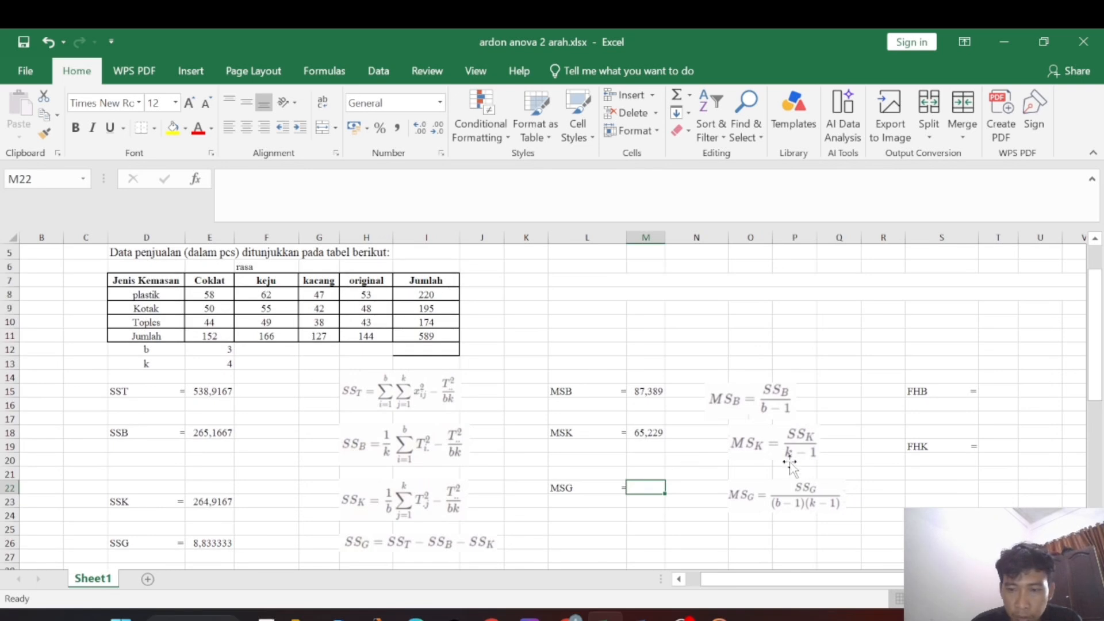
left_click(211, 544)
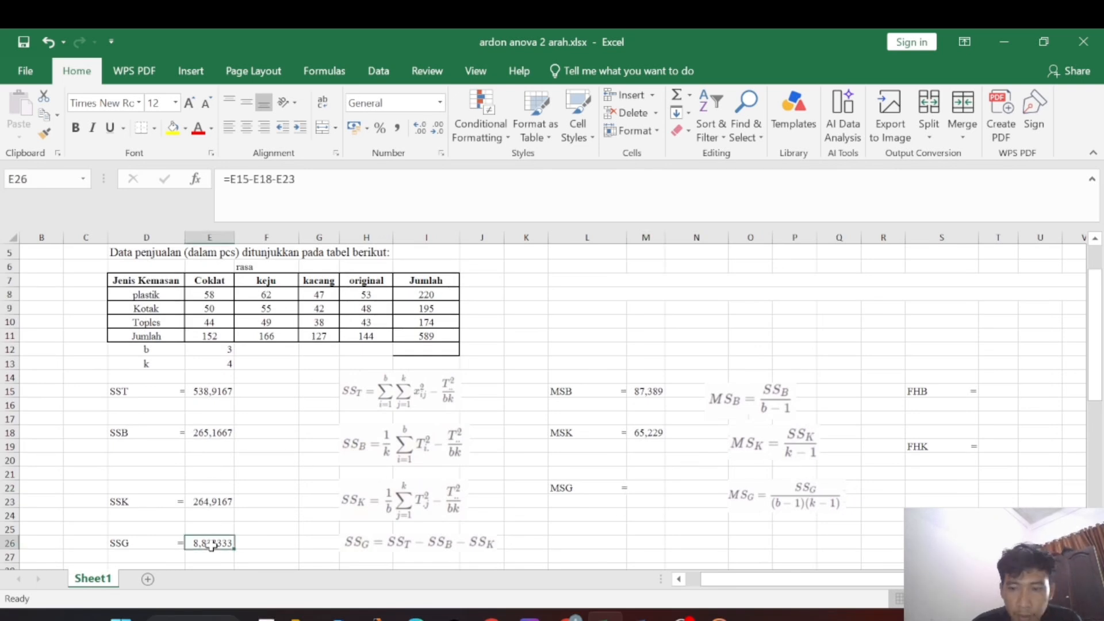
left_click(645, 487)
type("=")
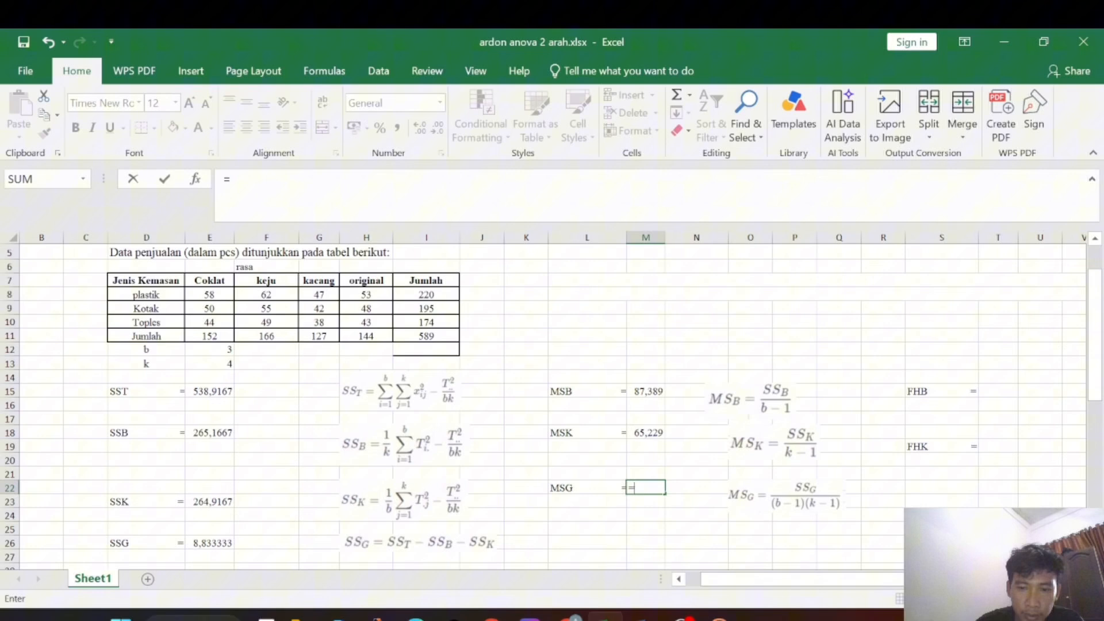
left_click(215, 546)
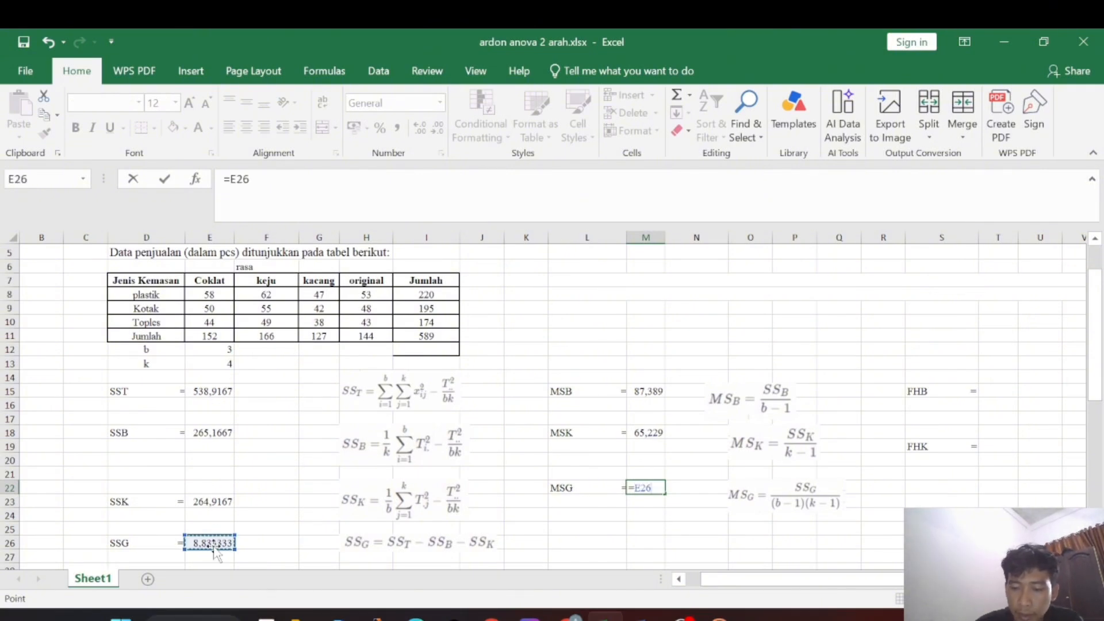
type("/")
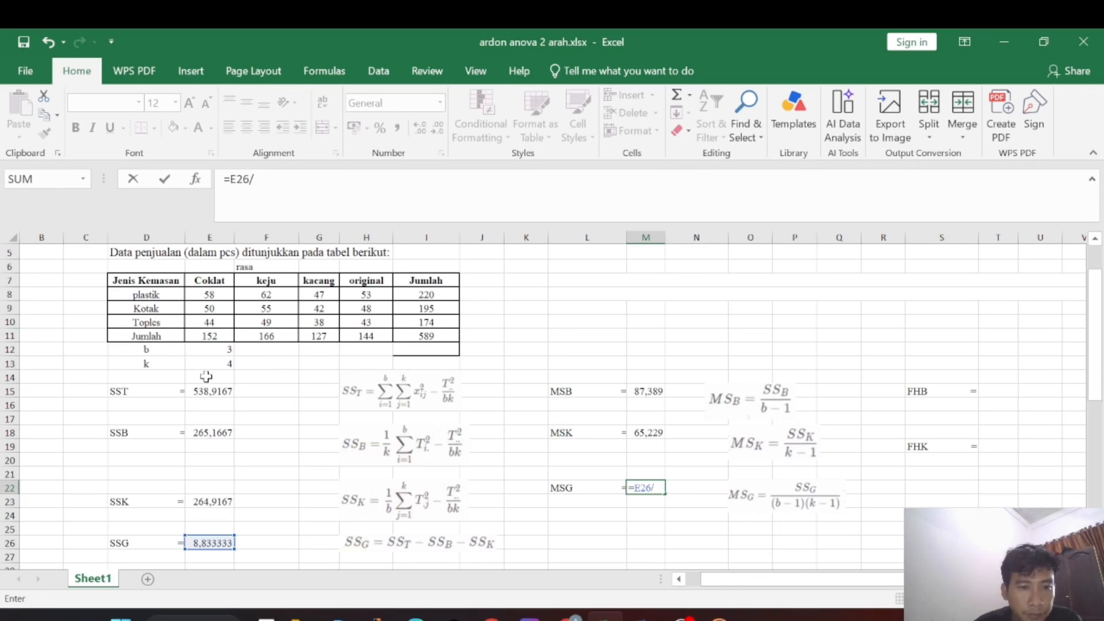
left_click(221, 348)
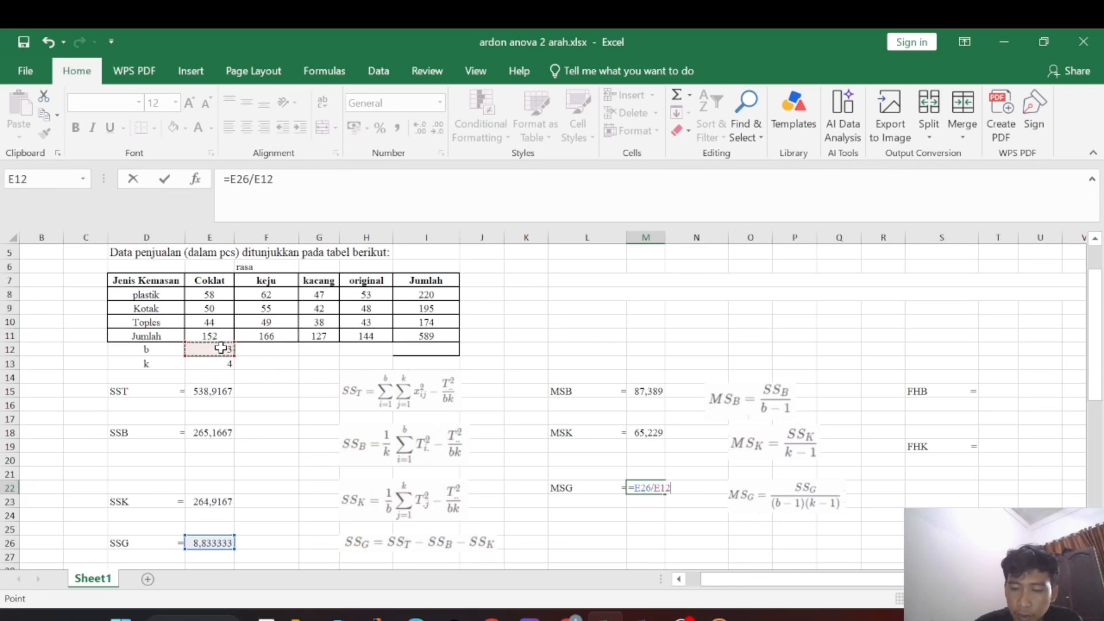
type("-")
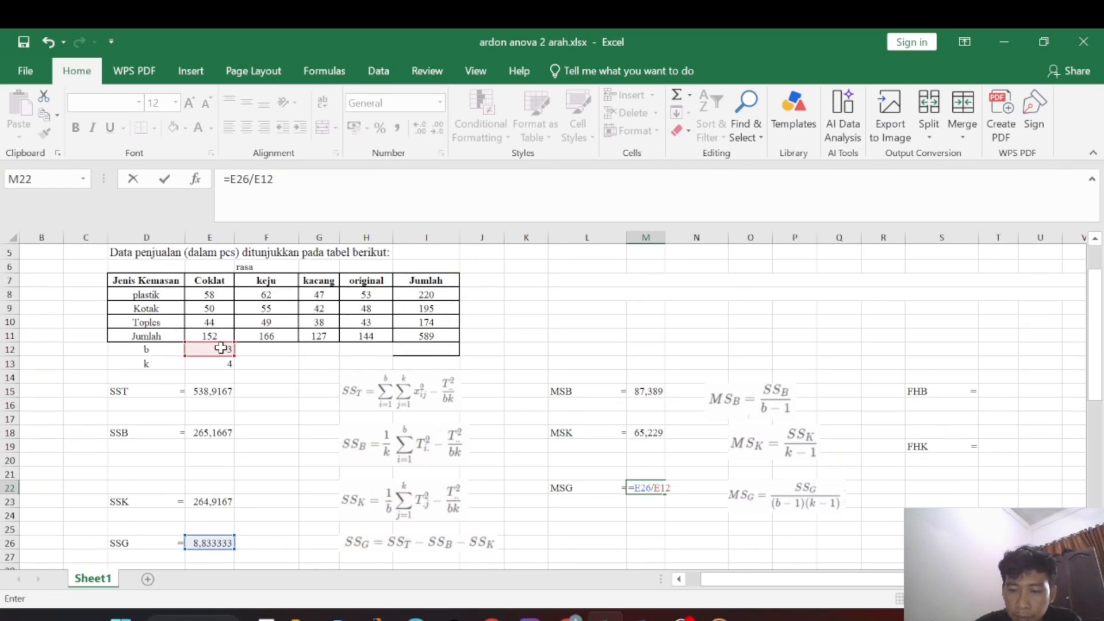
type("1(")
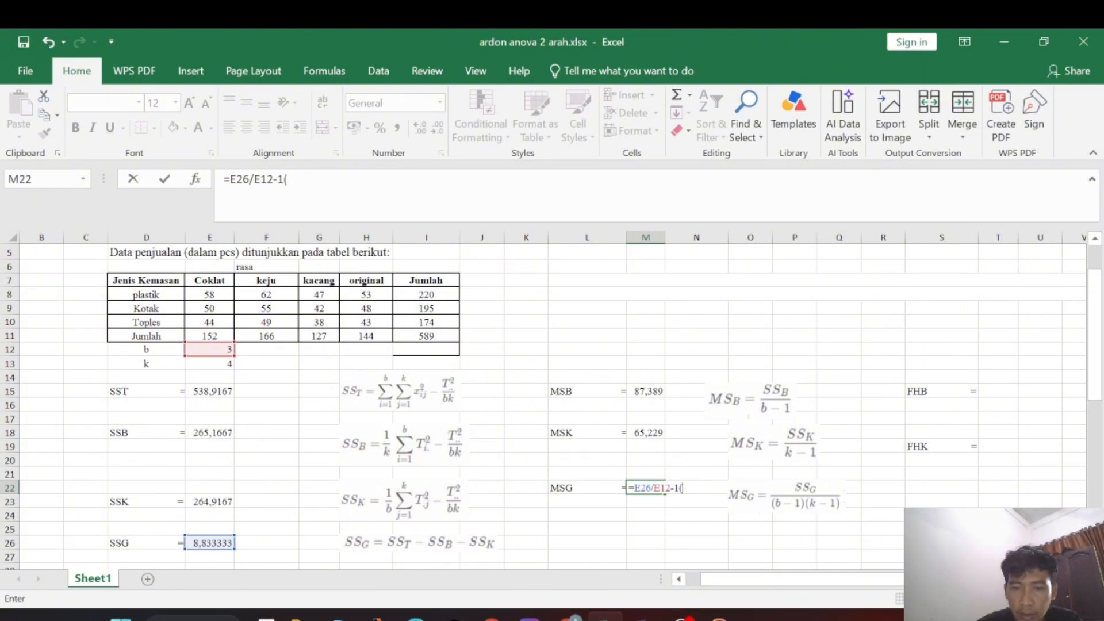
Step: Try to complete the MSG formula in M22 with k minus 1, as =E26/E12-1(E13-1)
left_click(211, 366)
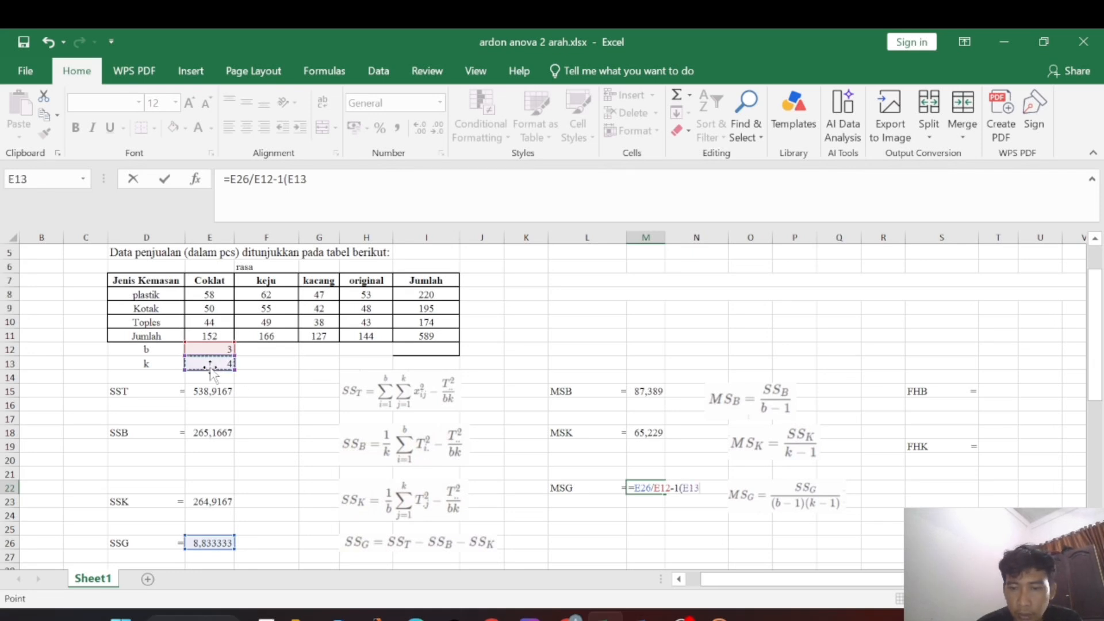
type("-")
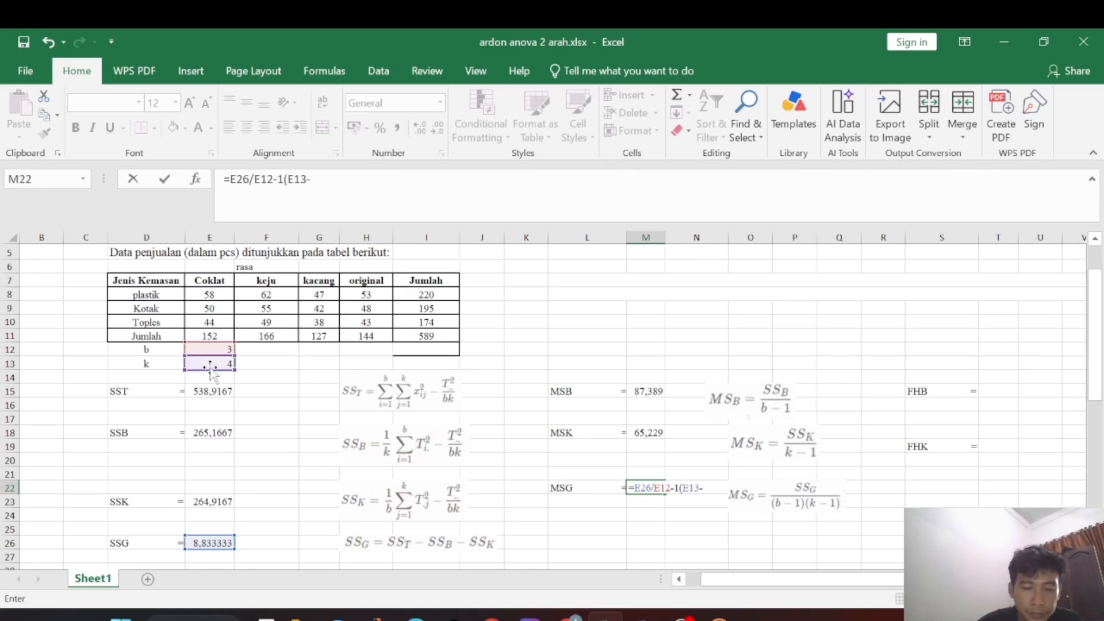
type("1)")
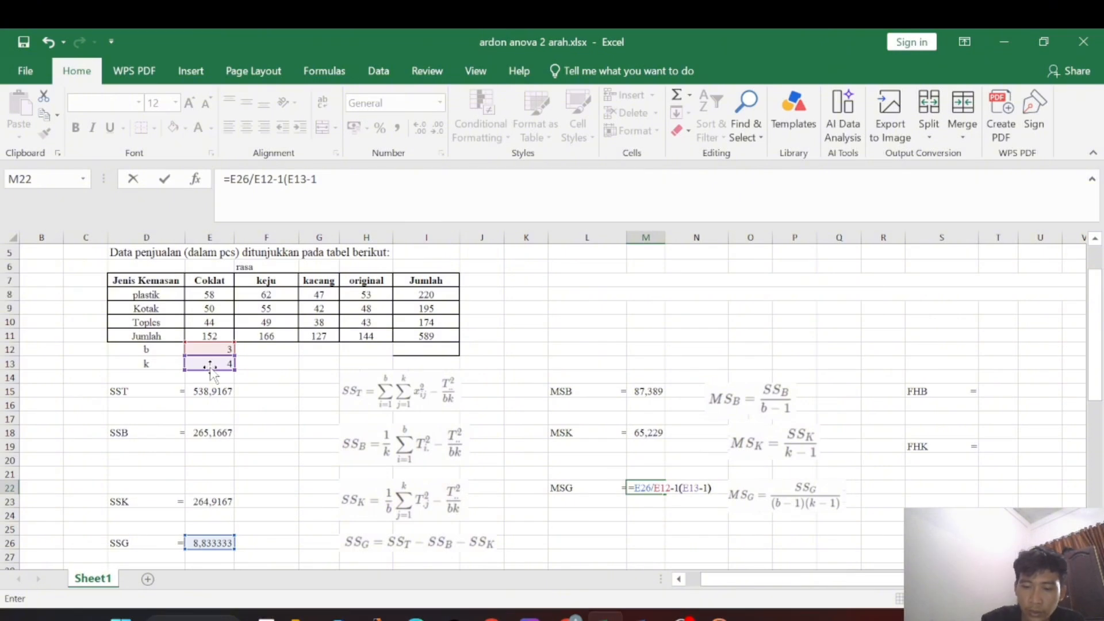
key("Return")
left_click(524, 392)
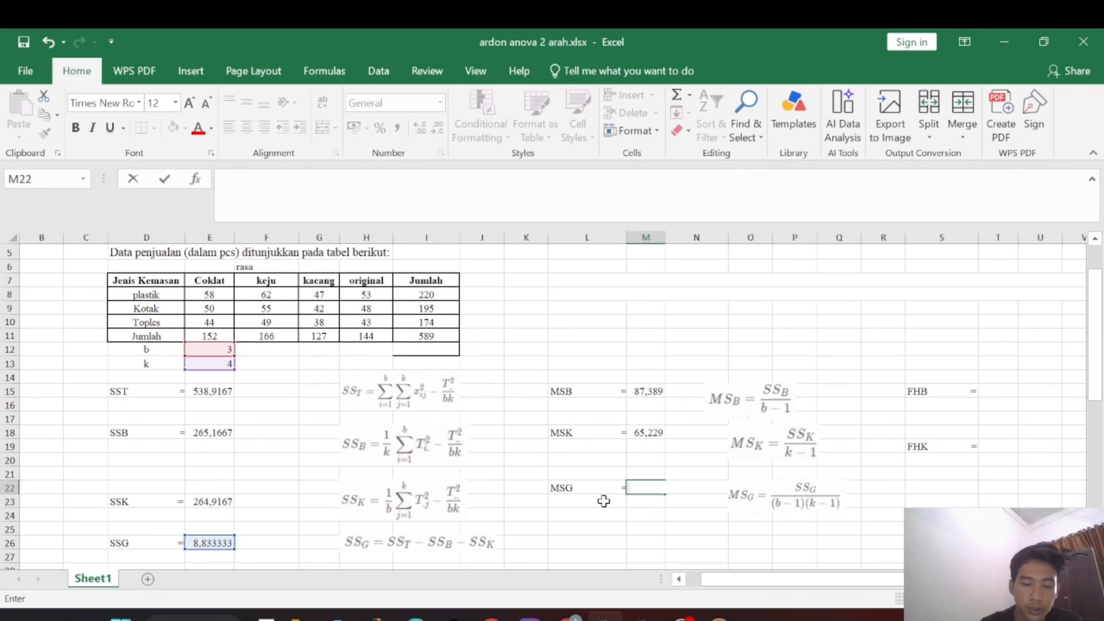
Step: Restart the MSG formula in M22 with SSG divided by a bracketed b minus 1, =E26/((E12-1)(
type("=")
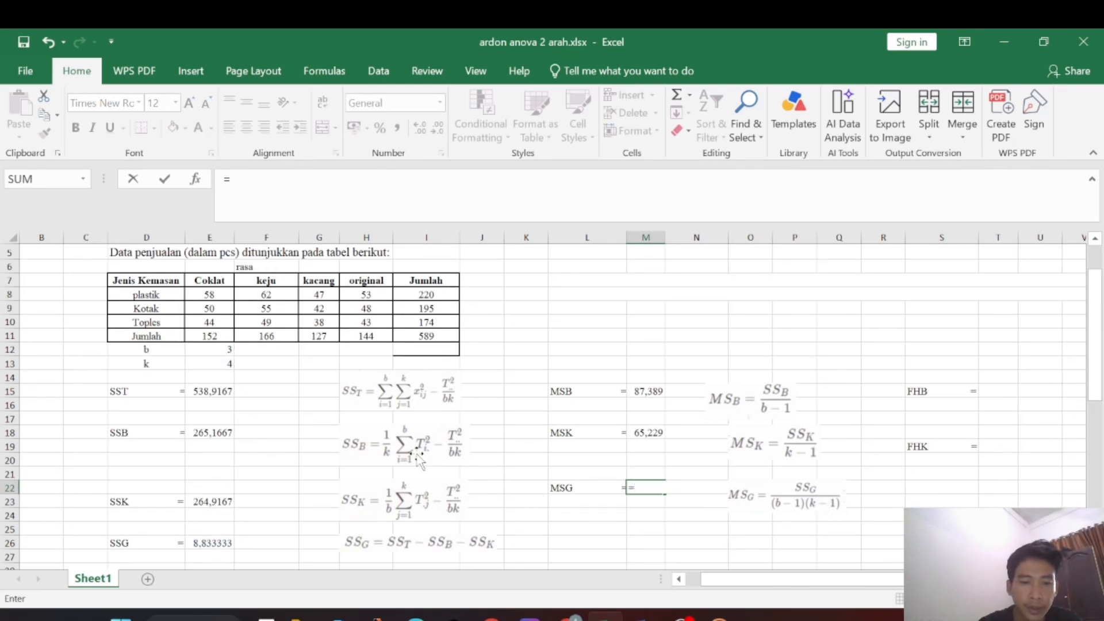
left_click(221, 545)
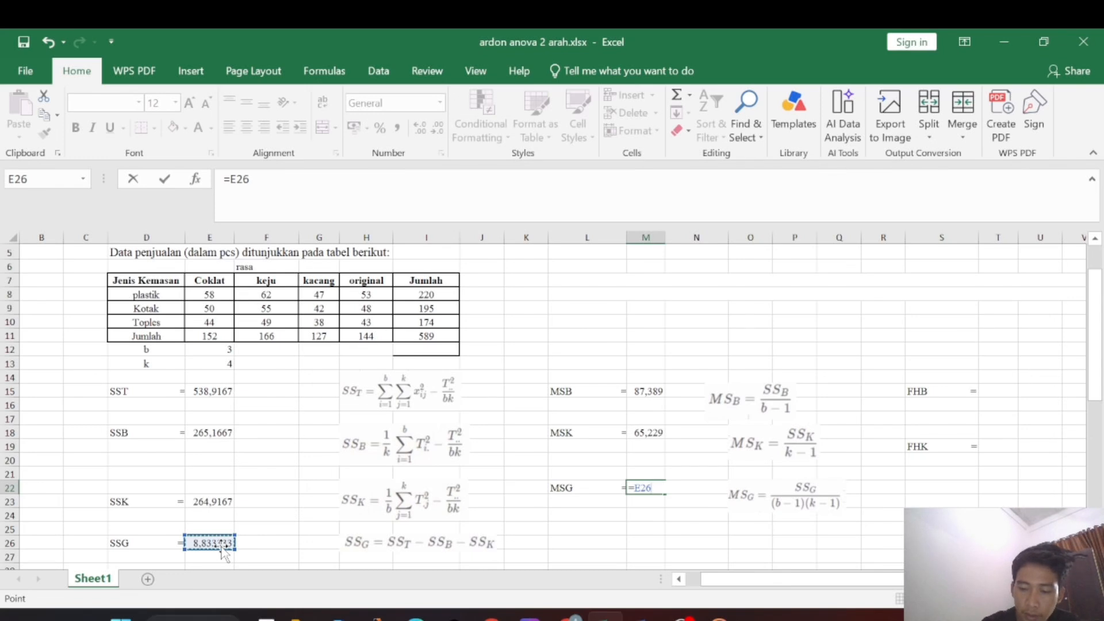
type("/")
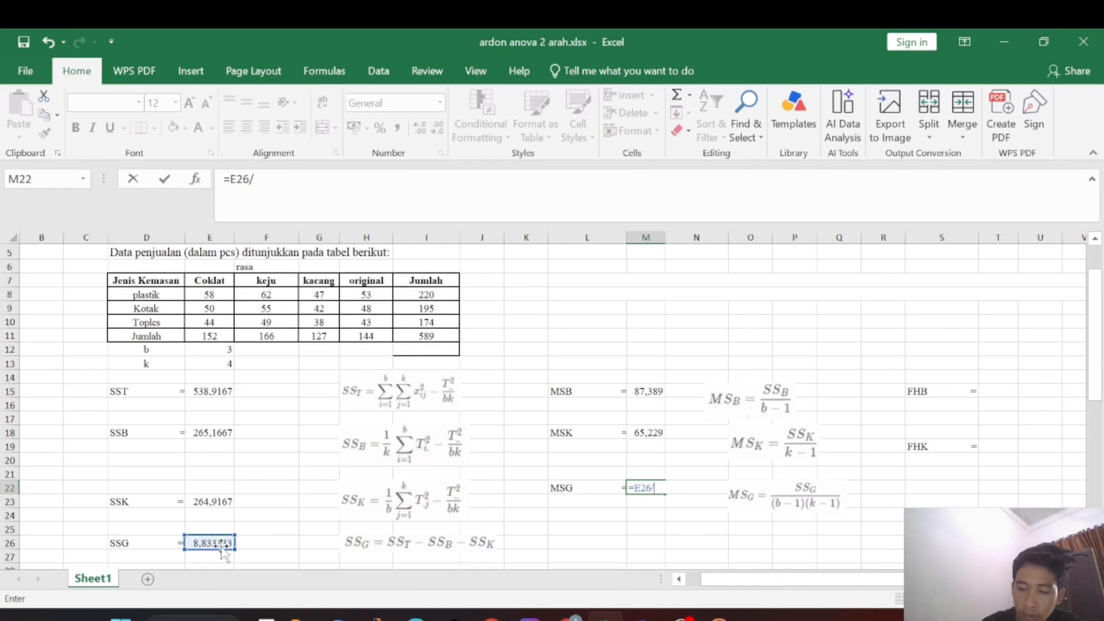
type("((")
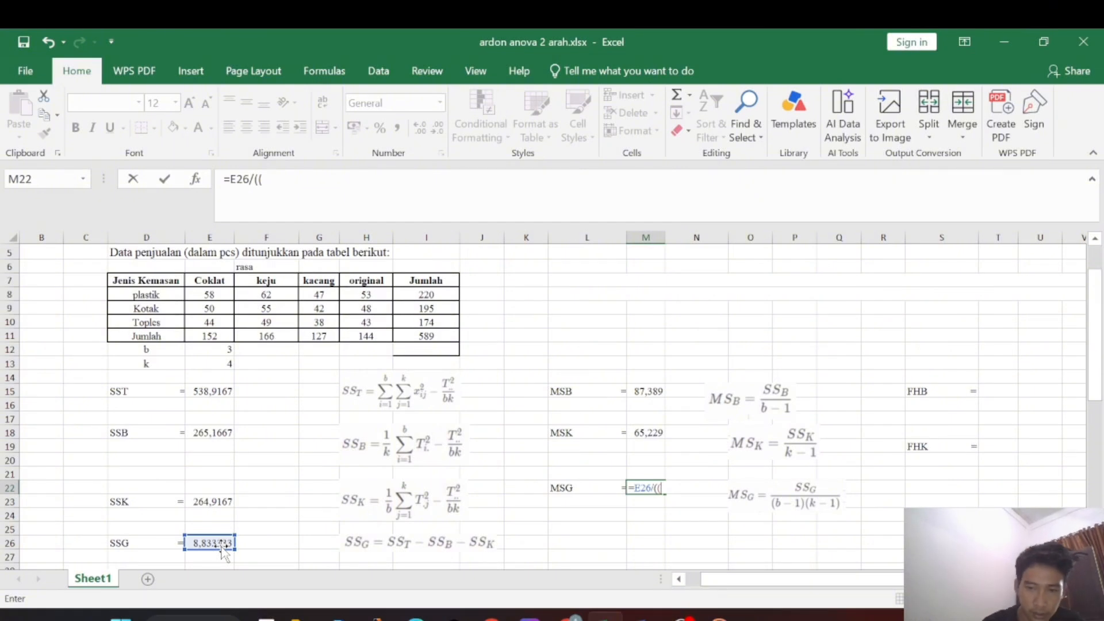
left_click(224, 350)
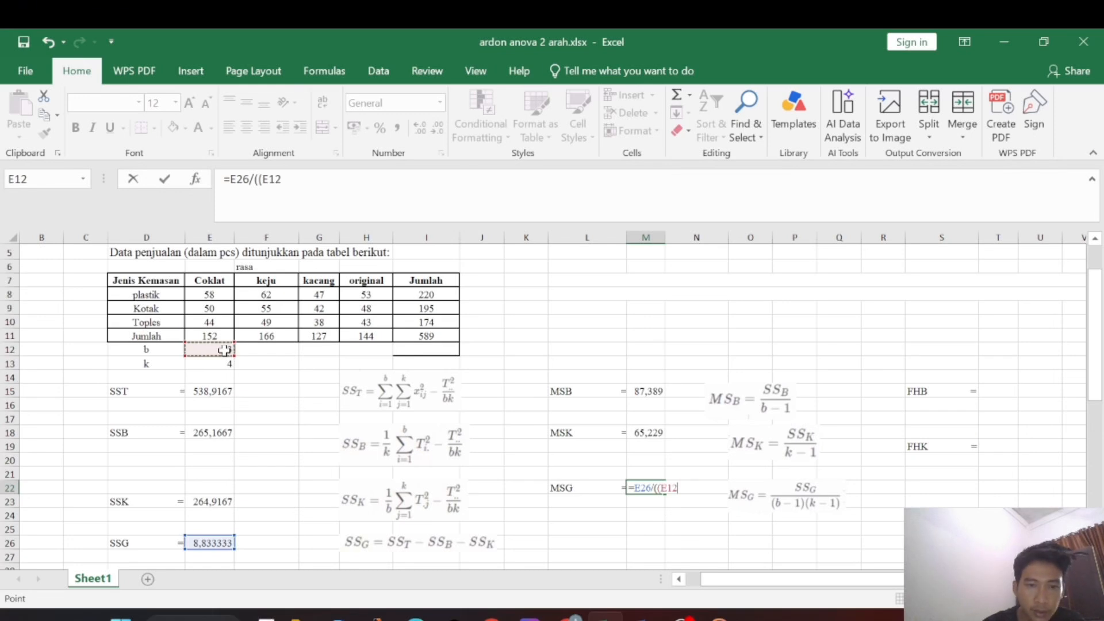
type("-1")
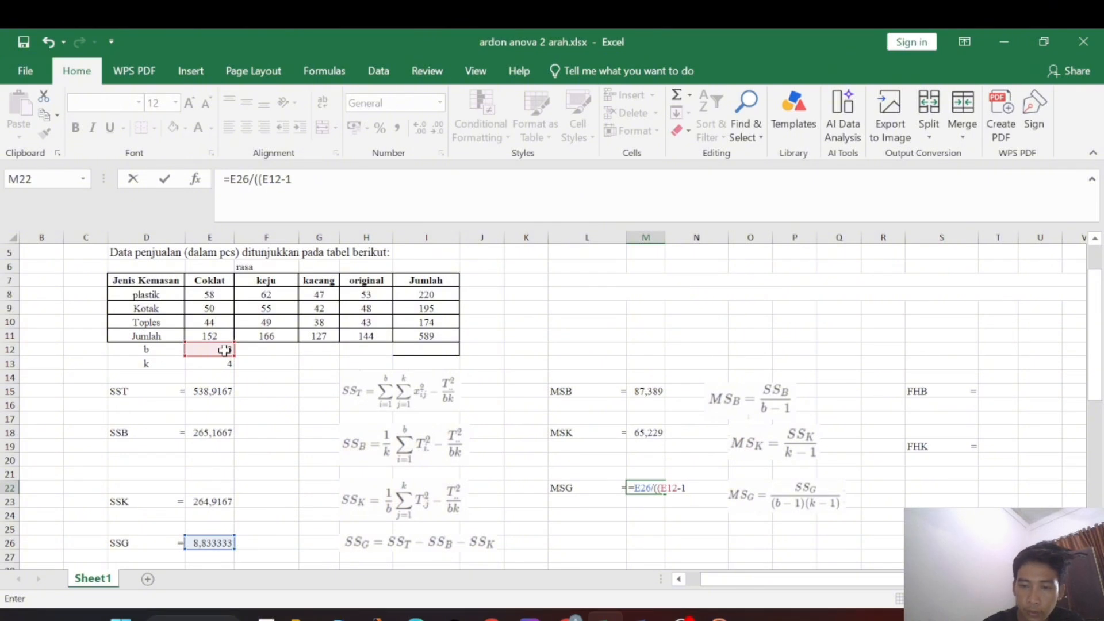
type("0")
key("BackSpace")
type(")(")
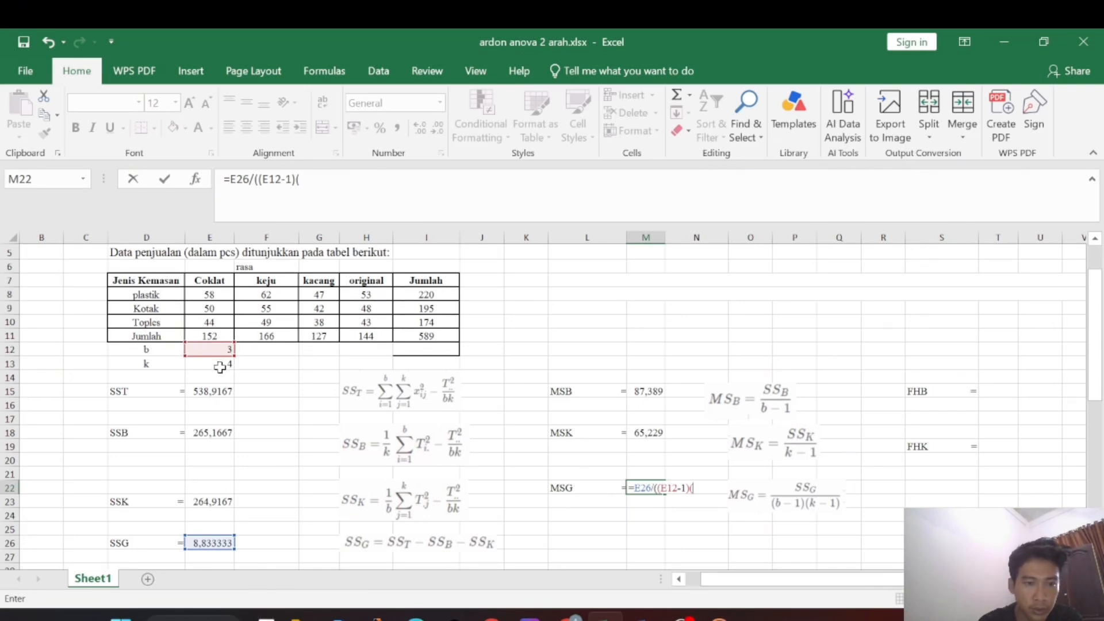
Step: Complete the MSG formula with E13-1)) and accept the proposed correction to =E26/((E12-1)*(E13-1)), then check it in M22
left_click(227, 370)
type("-")
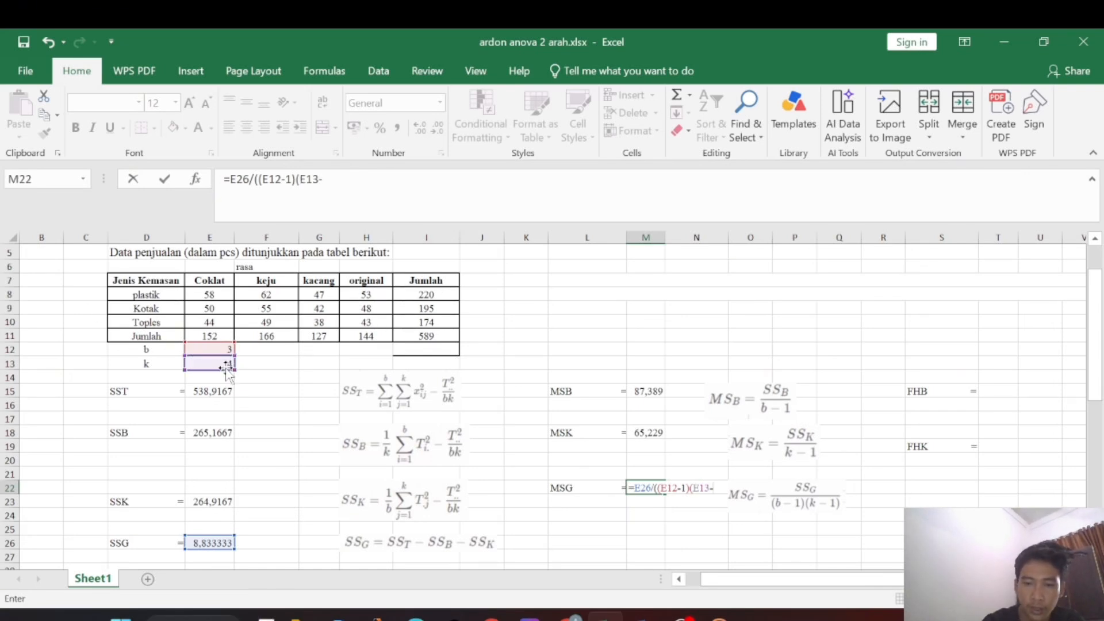
type("1")
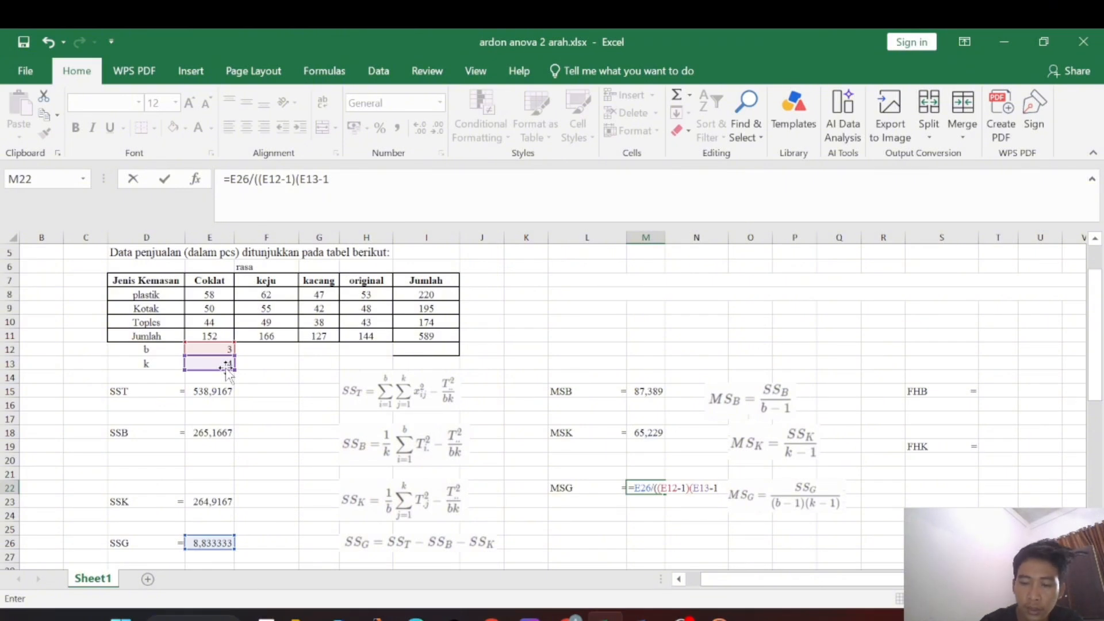
type("))")
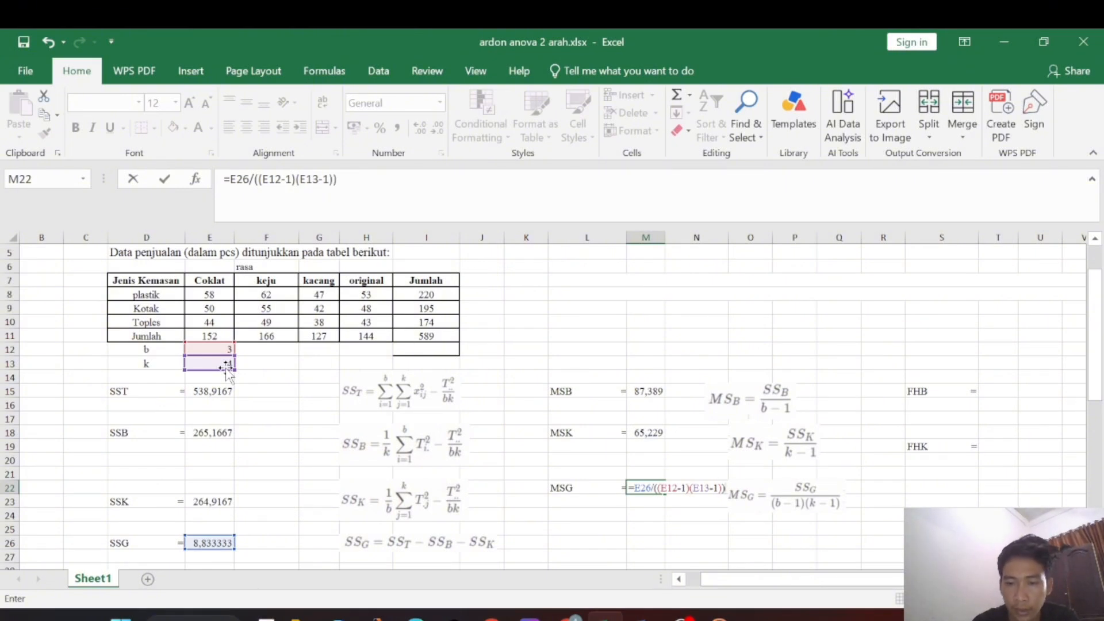
key("Return")
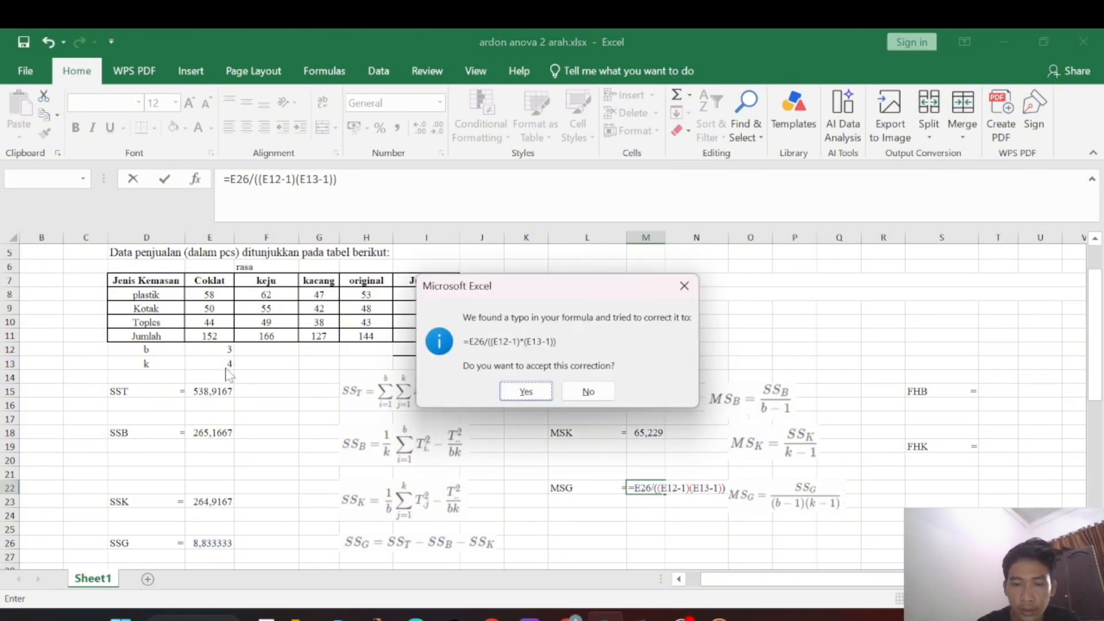
left_click(526, 390)
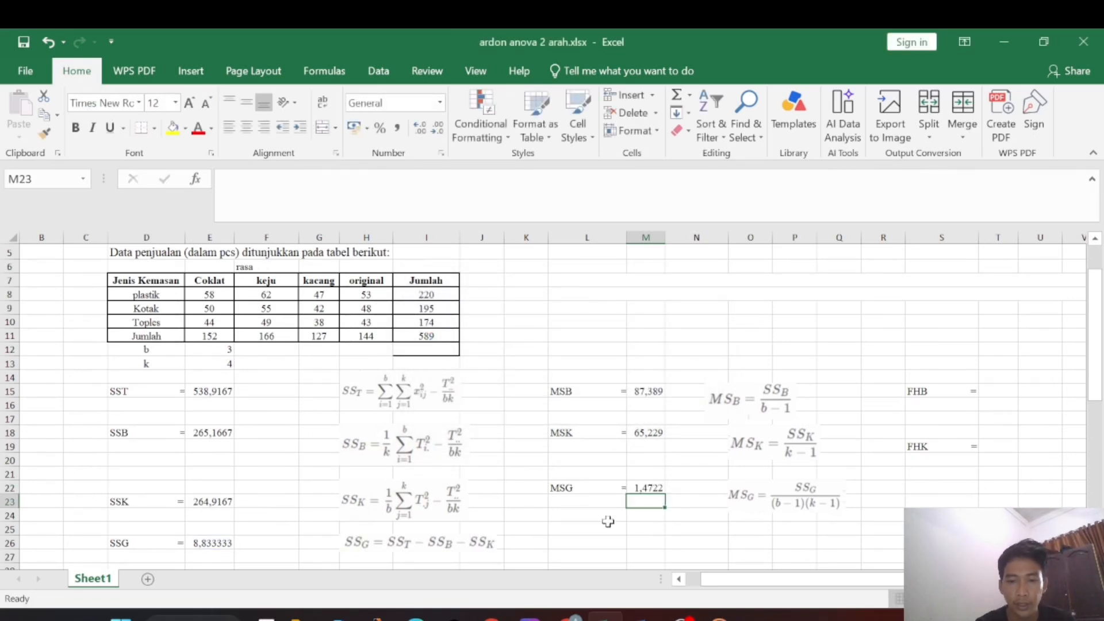
left_click(645, 490)
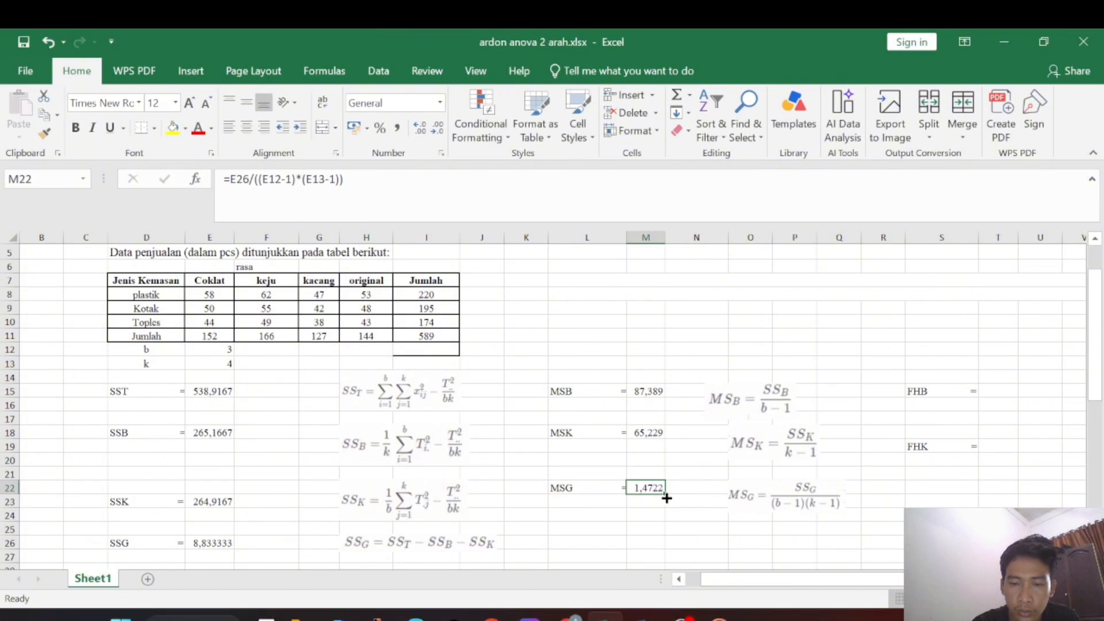
Step: Begin the FHB formula in T15 with MSB from M15 as the numerator, =M15/
scroll(942, 396, "right", 2)
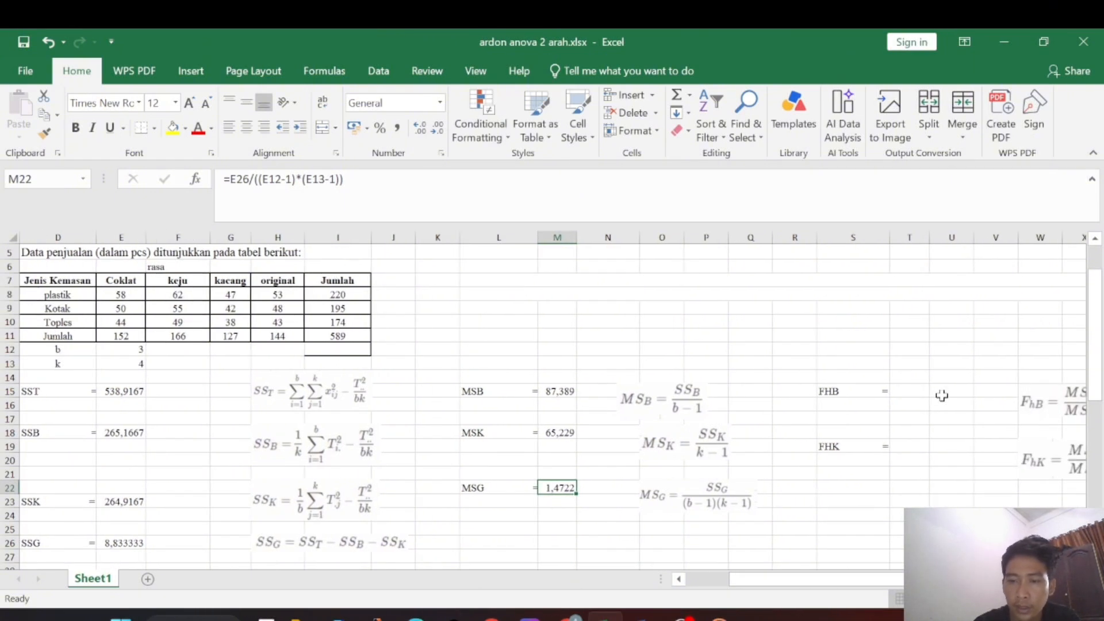
scroll(942, 396, "right", 1)
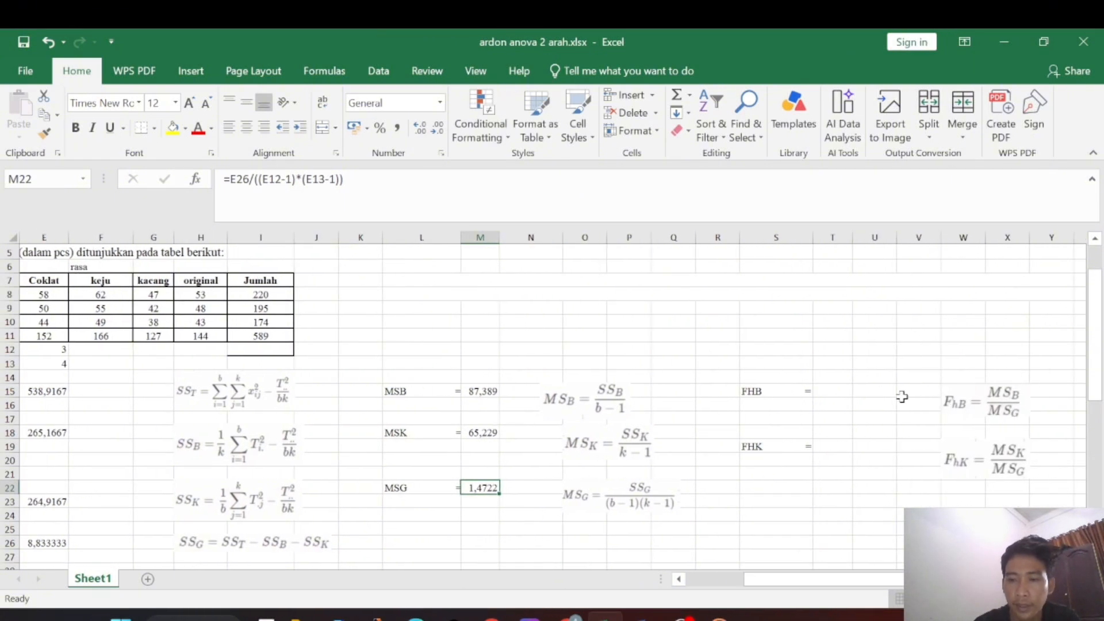
left_click(819, 393)
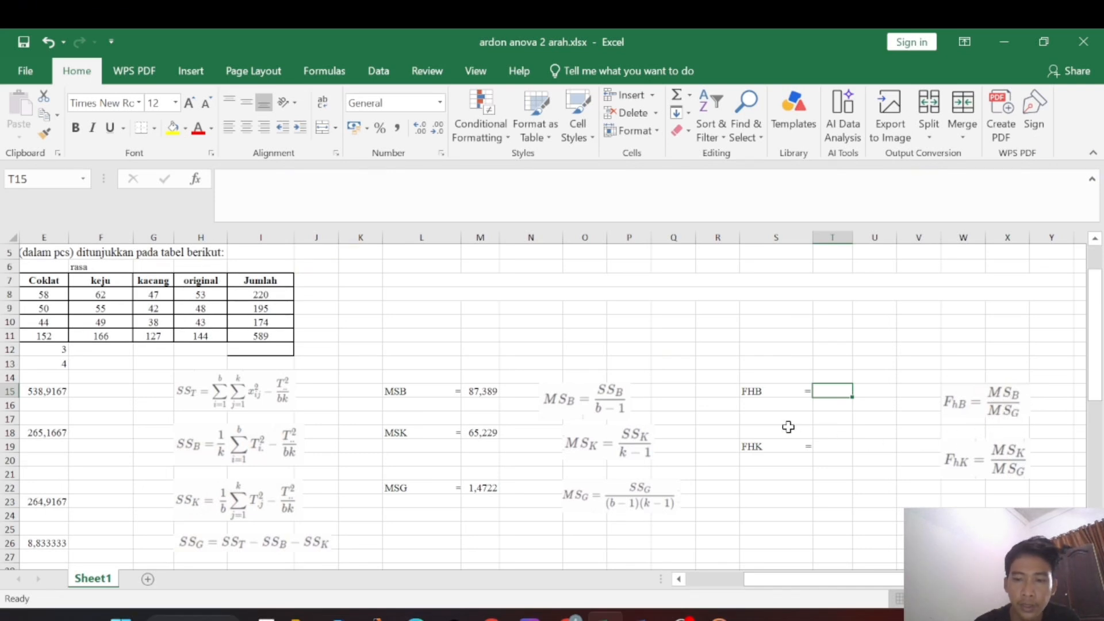
type("=")
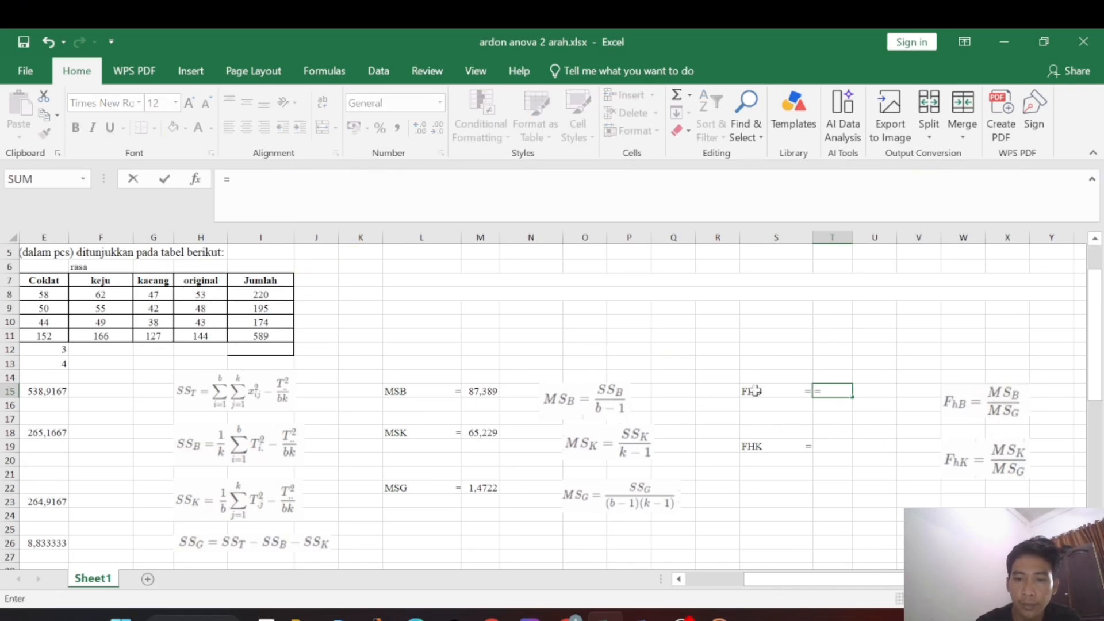
left_click(464, 392)
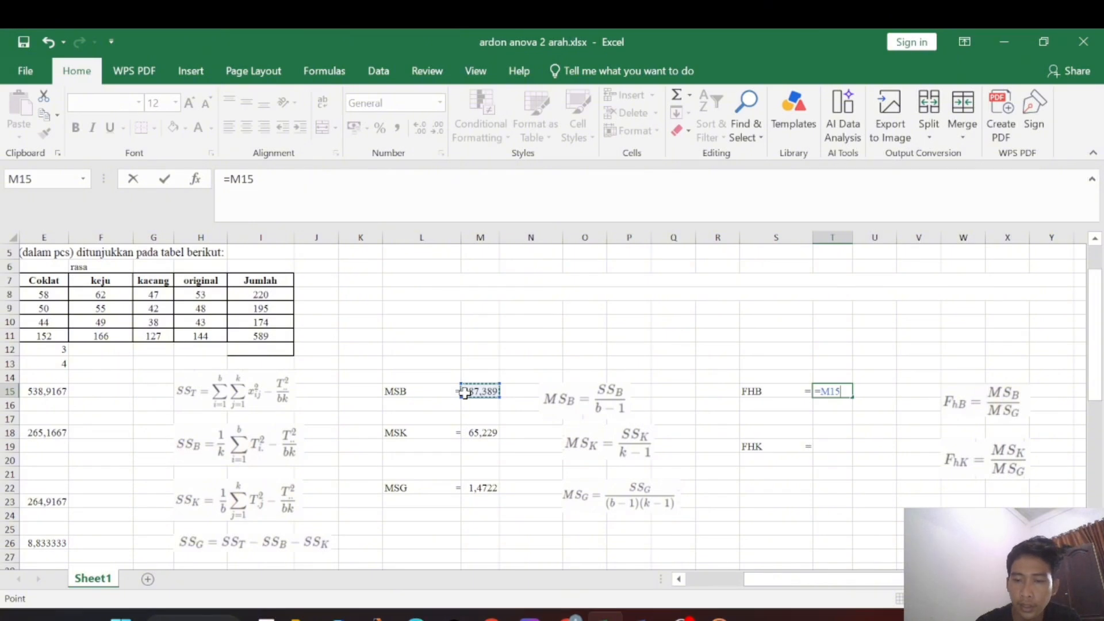
type("/")
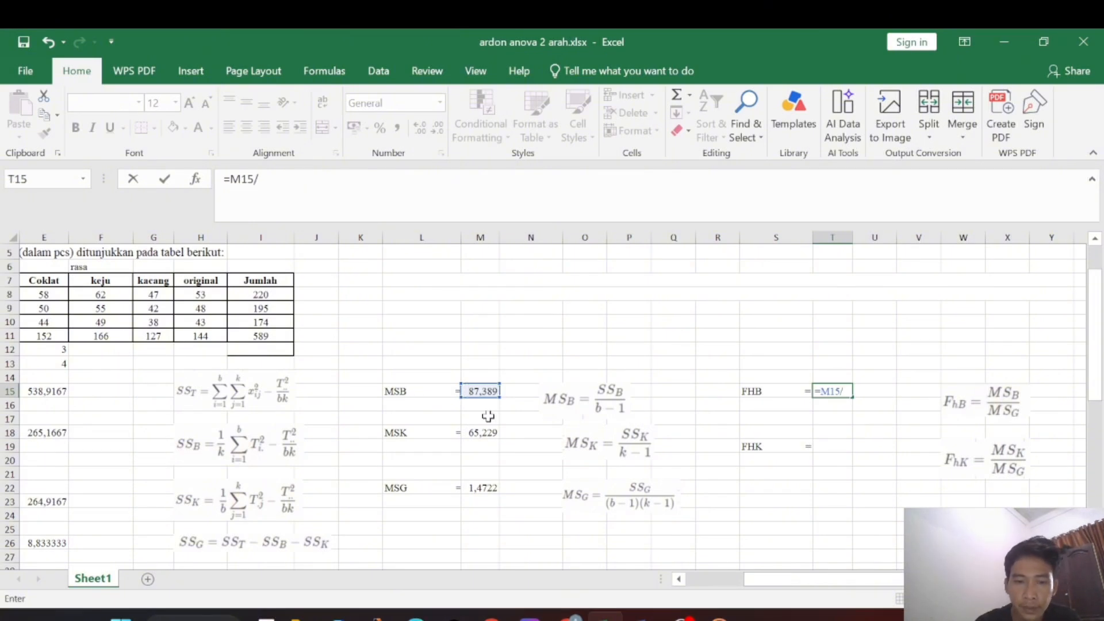
Step: Try the SSG cell E26 and the MSB cell M15 as the divisor of the FHB formula in T15
scroll(406, 485, "left", 3)
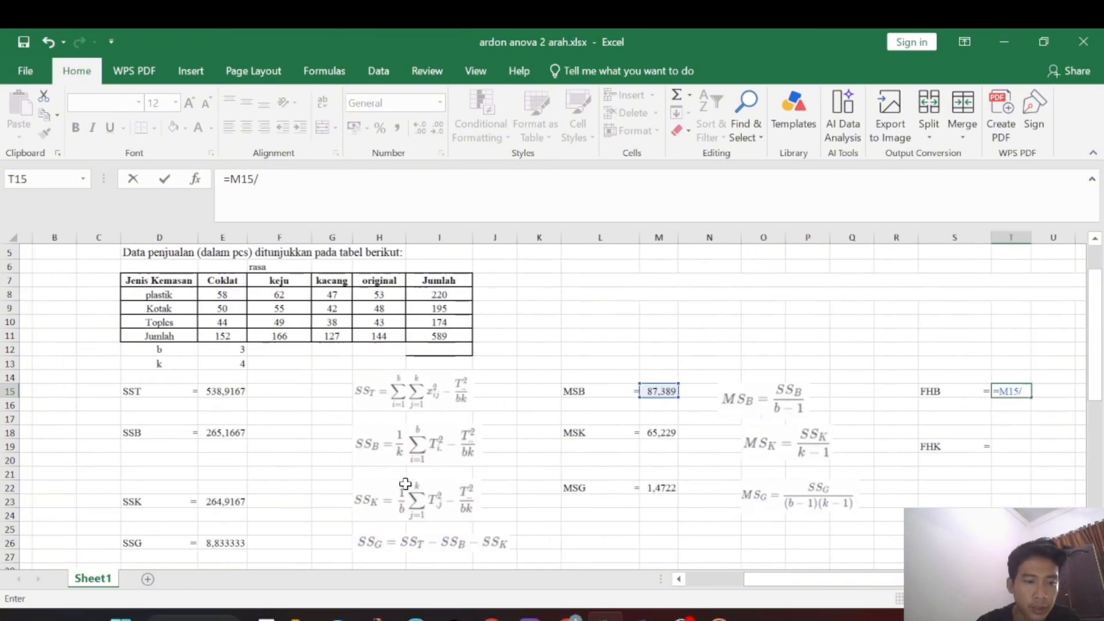
scroll(405, 484, "right", 1)
scroll(406, 485, "down", 1)
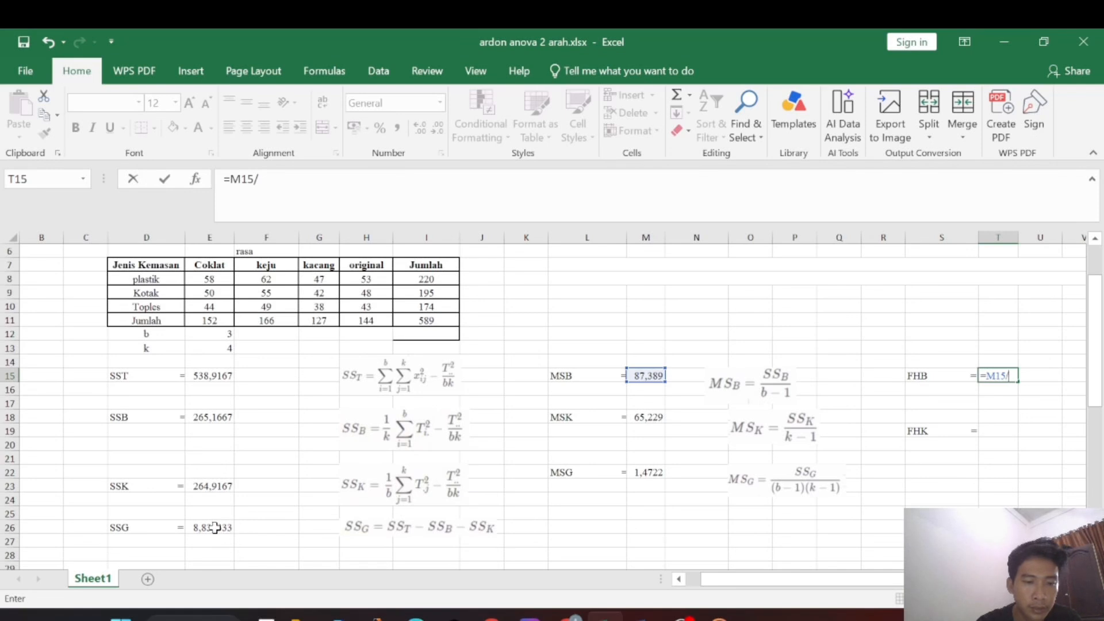
left_click(214, 528)
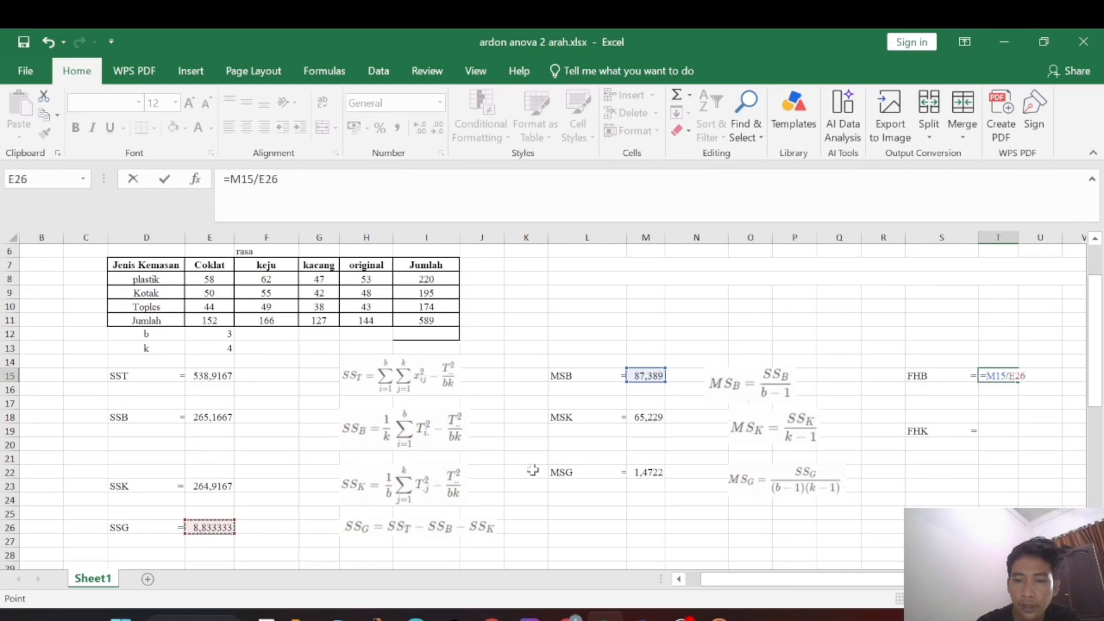
scroll(533, 471, "right", 4)
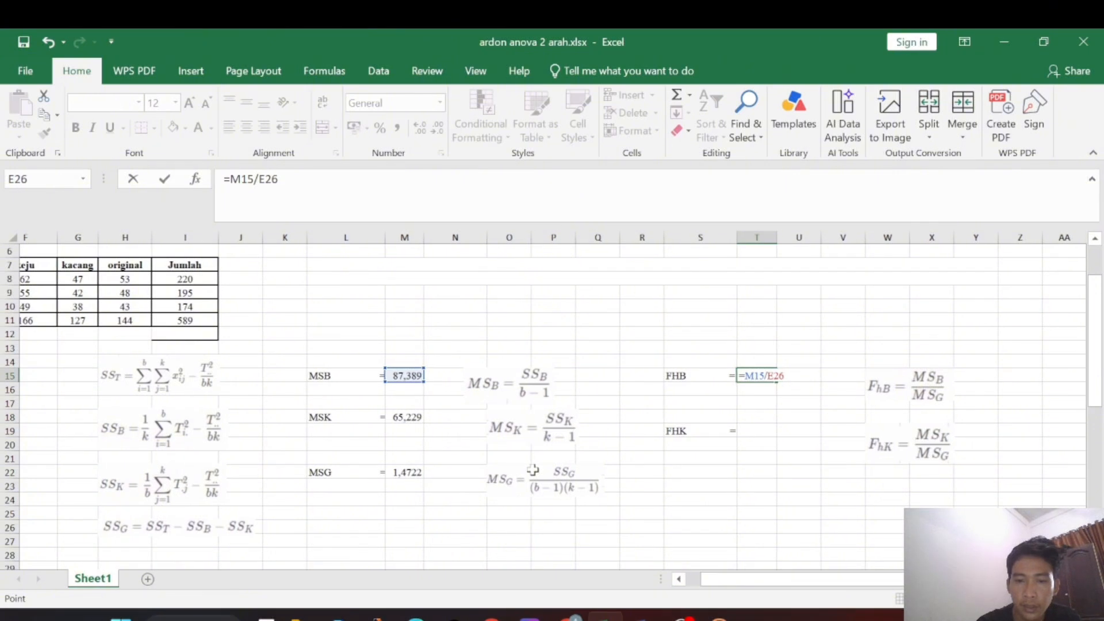
scroll(533, 470, "left", 1)
left_click(426, 376)
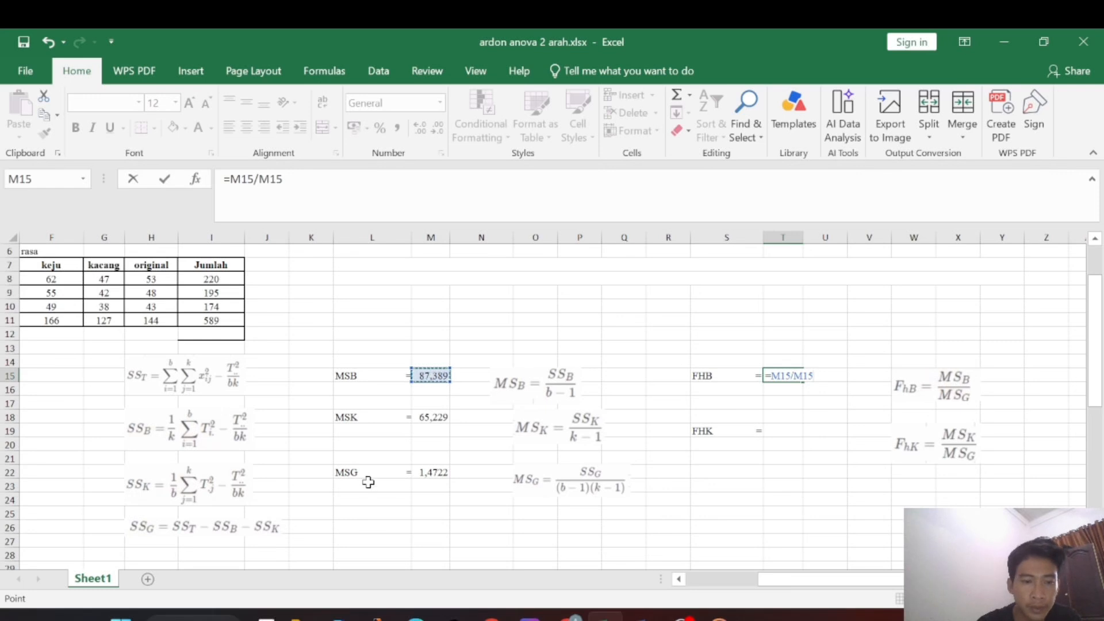
Step: Set MSG in M22 as the divisor and enter the FHB formula =M15/M22 in T15
scroll(366, 481, "left", 3)
scroll(501, 500, "right", 2)
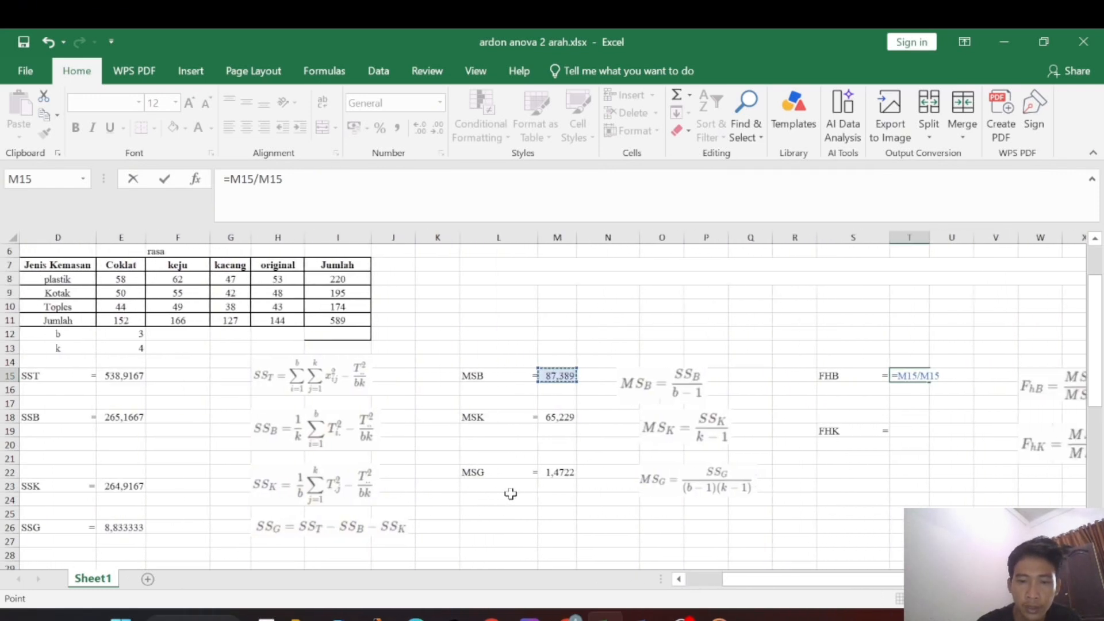
left_click(568, 472)
scroll(568, 473, "right", 4)
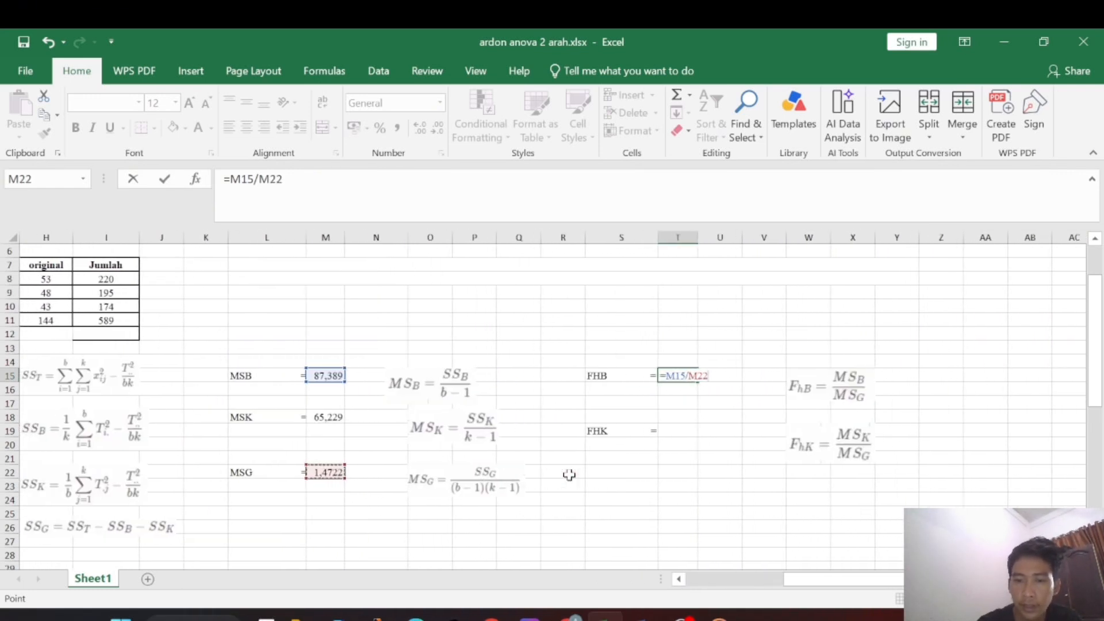
key("Return")
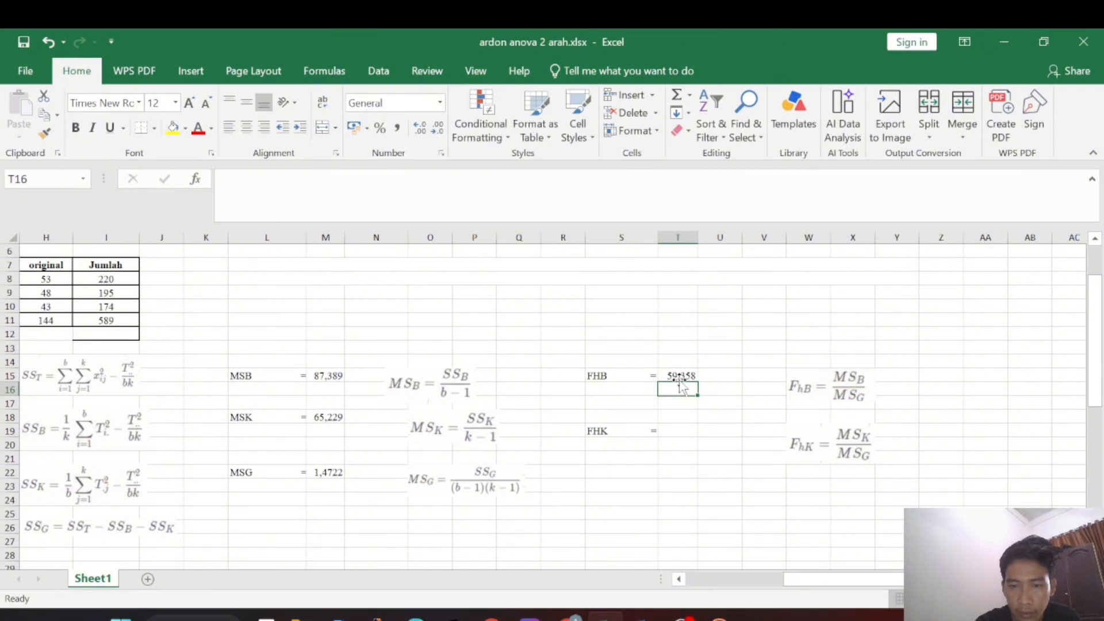
left_click(672, 430)
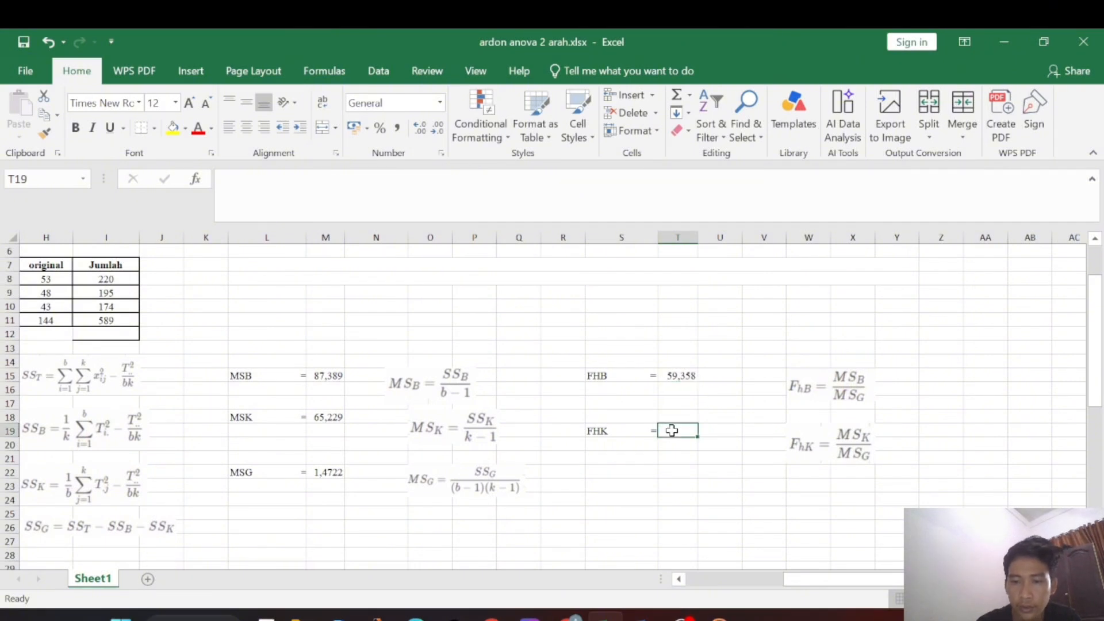
left_click(319, 415)
type("=")
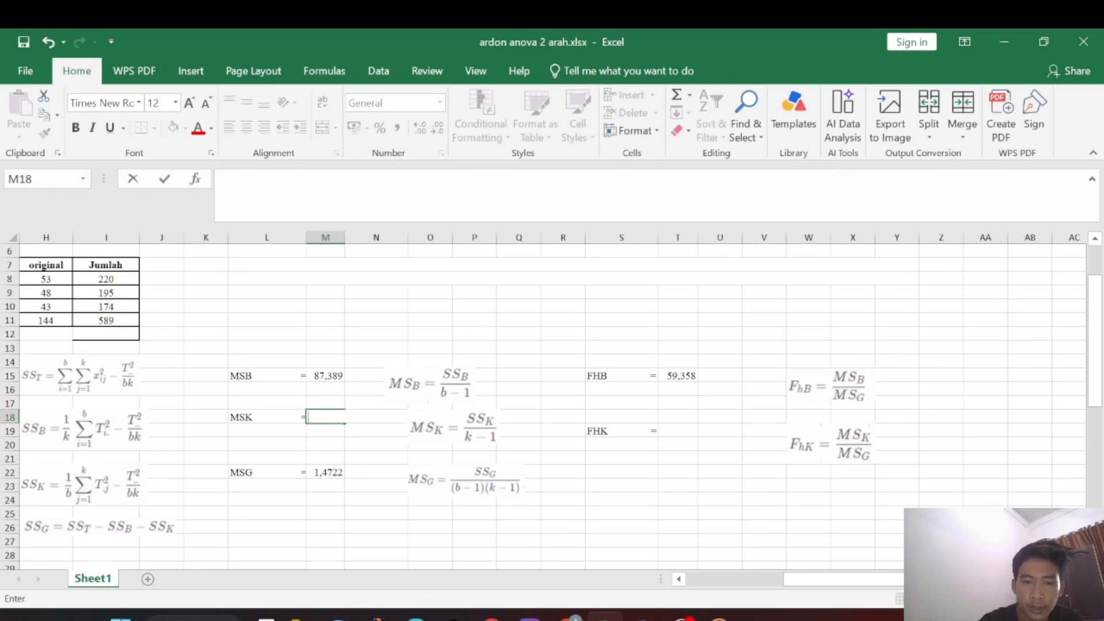
key("ctrl+z")
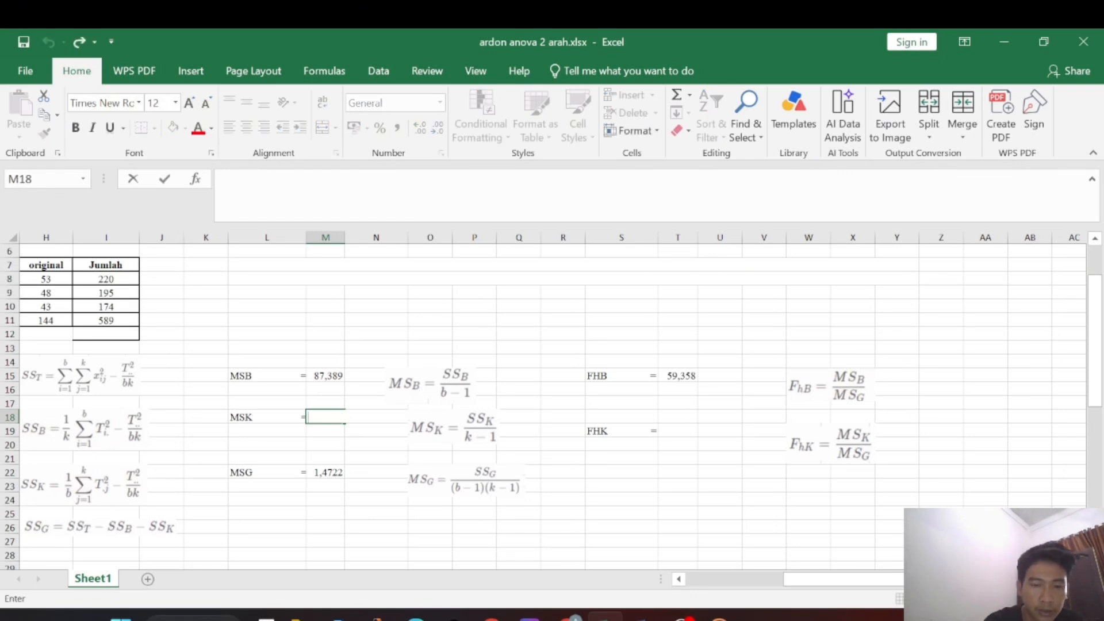
type("=")
left_click(474, 480)
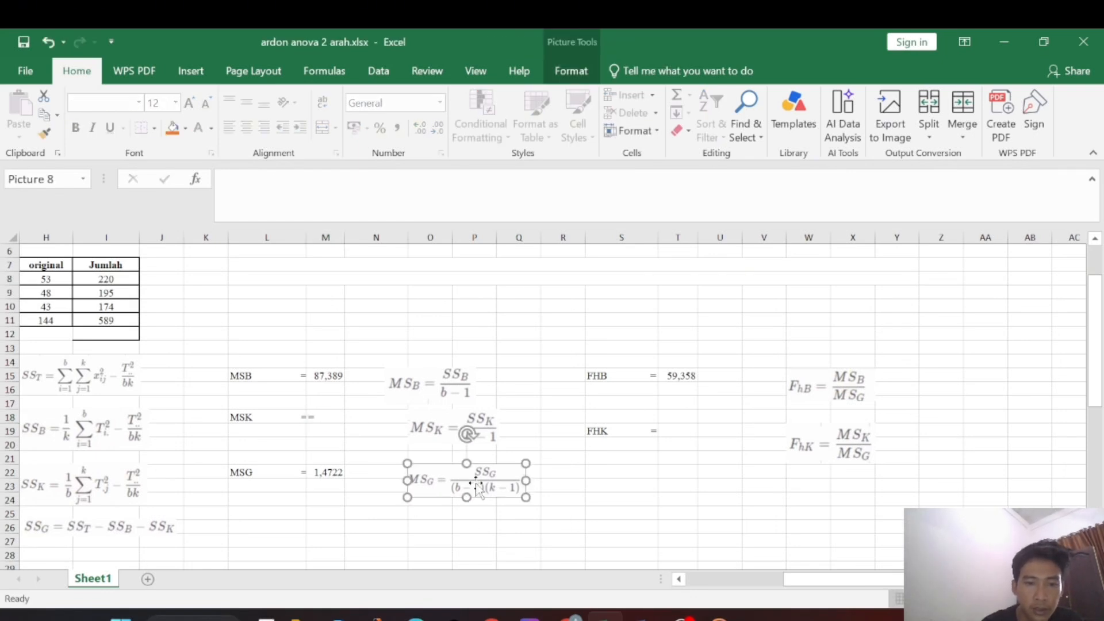
left_click(319, 416)
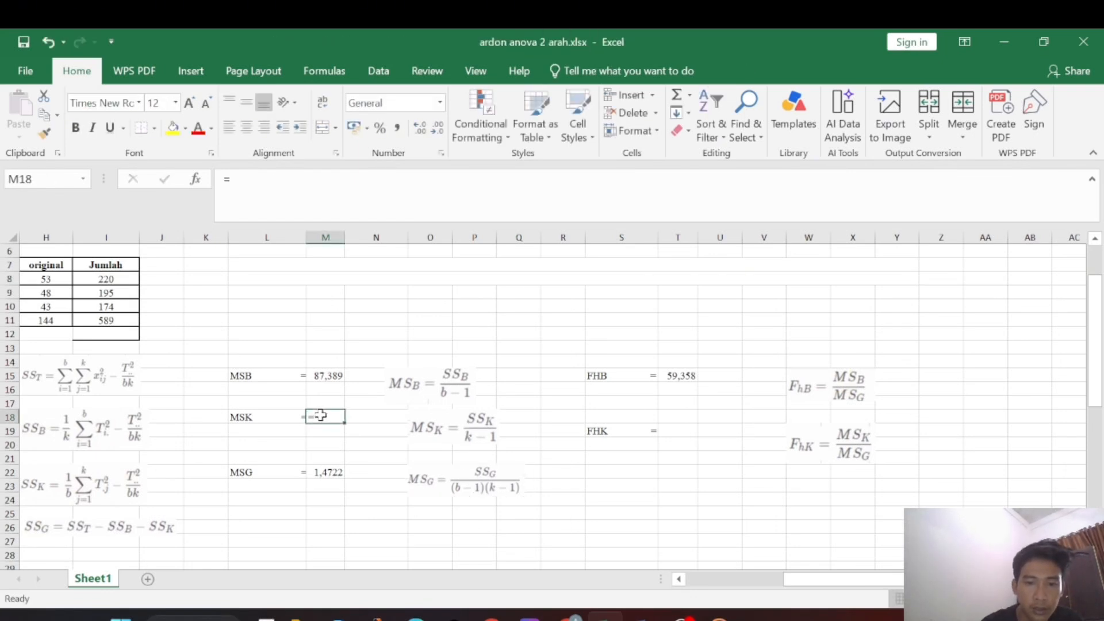
left_click(48, 42)
Step: Calculate FHK in T19 by dividing MSK by MSG with =M18/M22
left_click(682, 430)
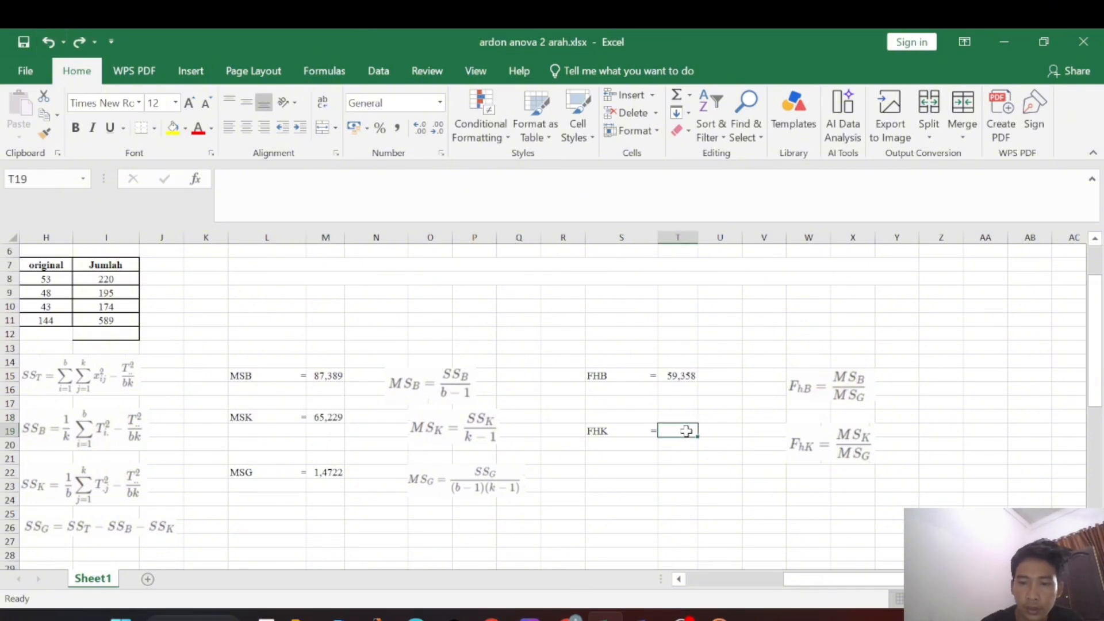
type("=")
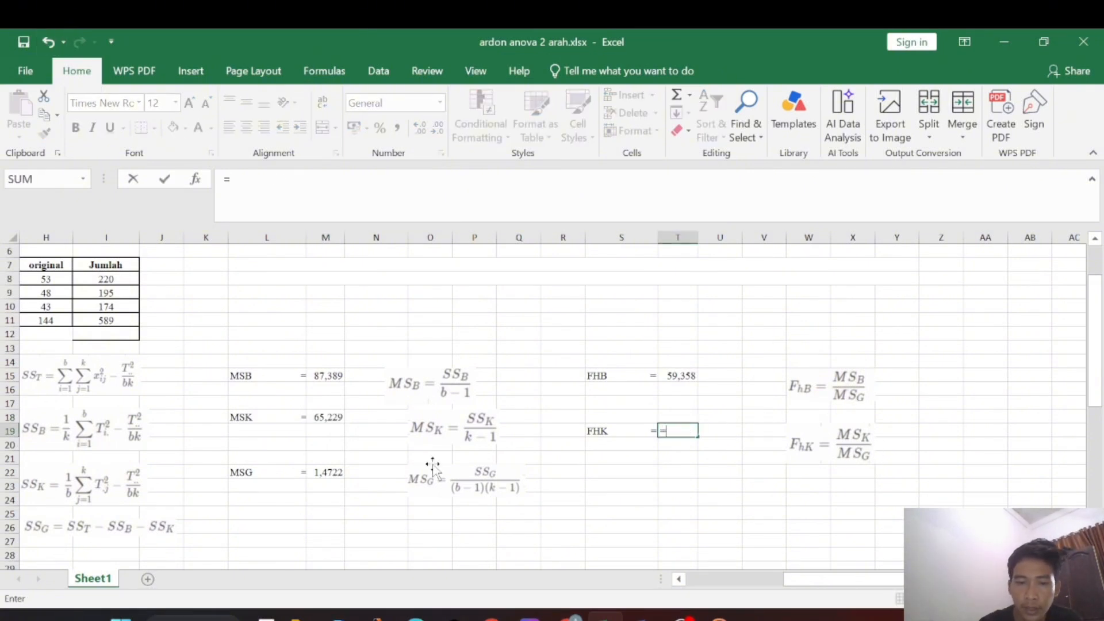
left_click(329, 424)
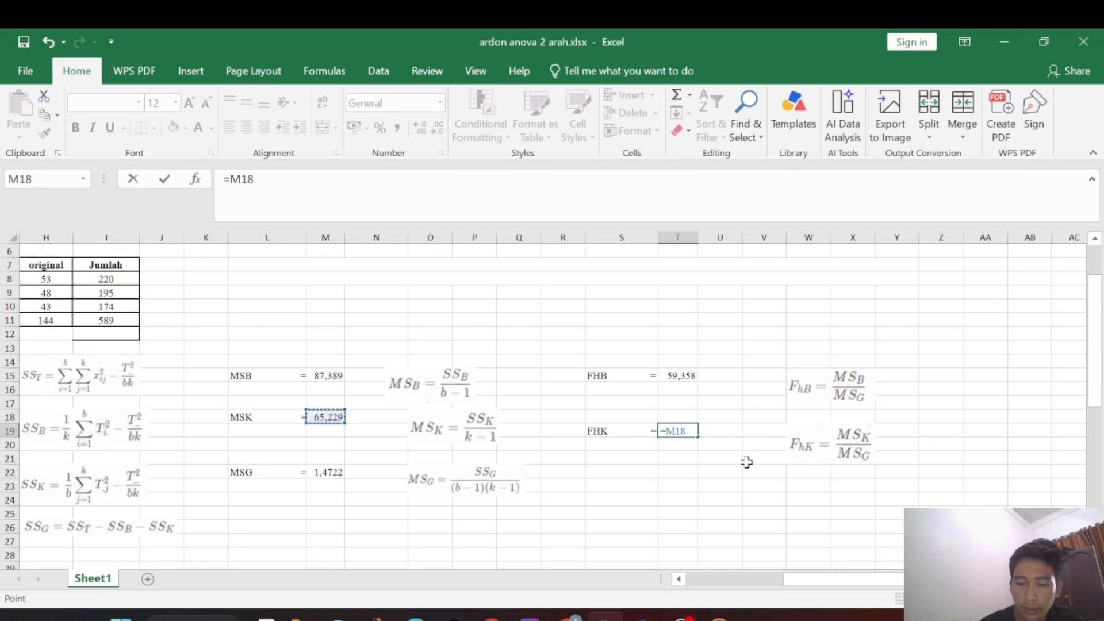
type("/")
left_click(332, 478)
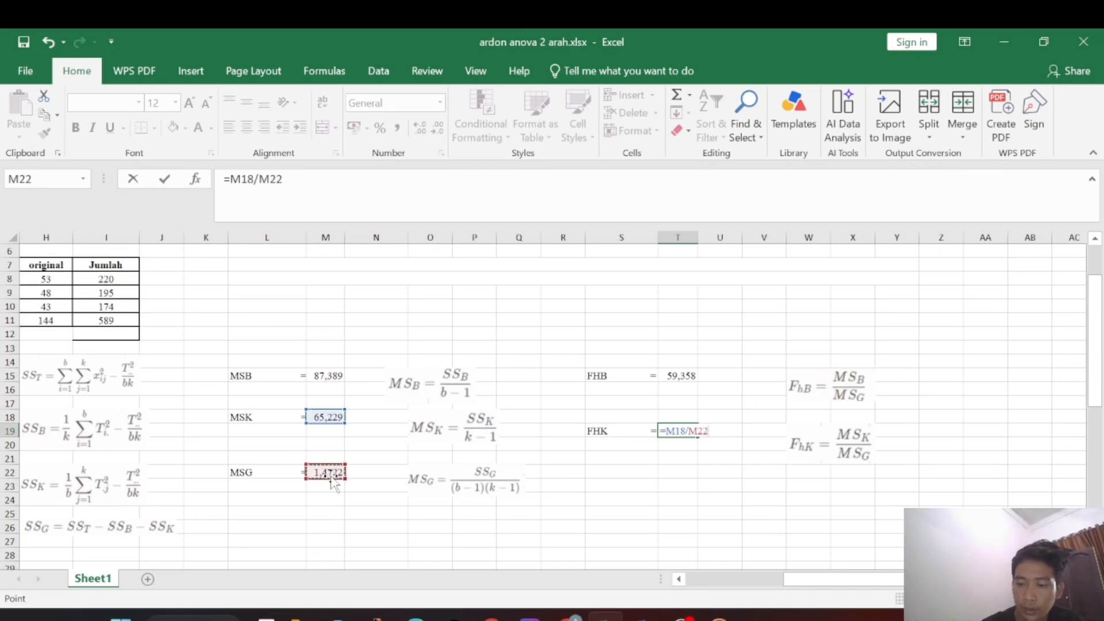
key("Return")
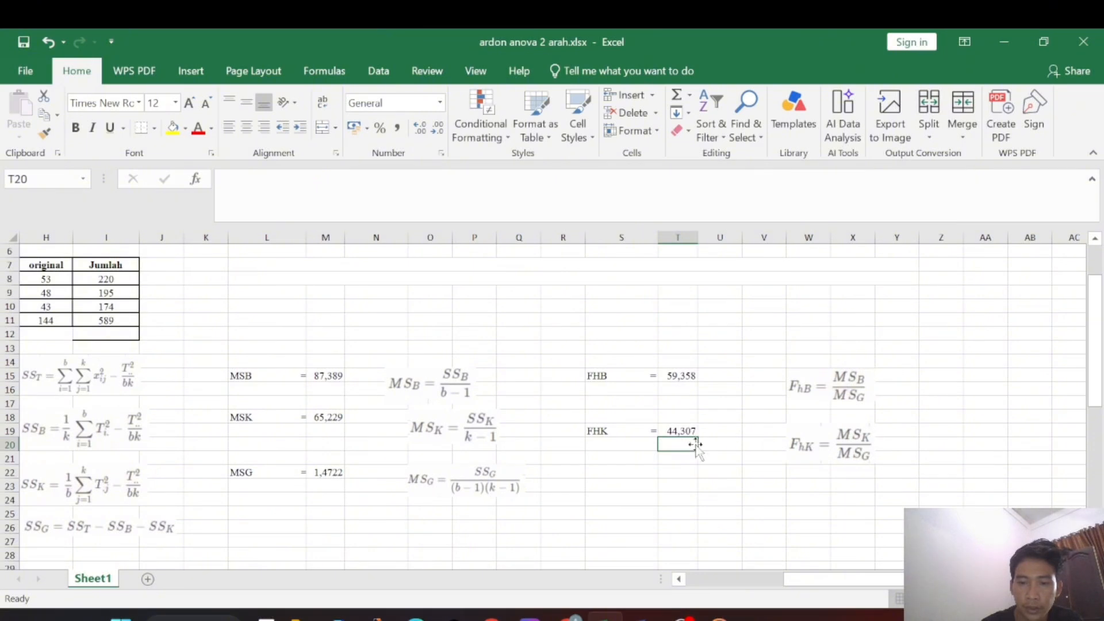
Step: Review the sums of squares, mean squares and F ratios alongside their formulas across the sheet
scroll(639, 520, "down", 2)
scroll(640, 521, "up", 3)
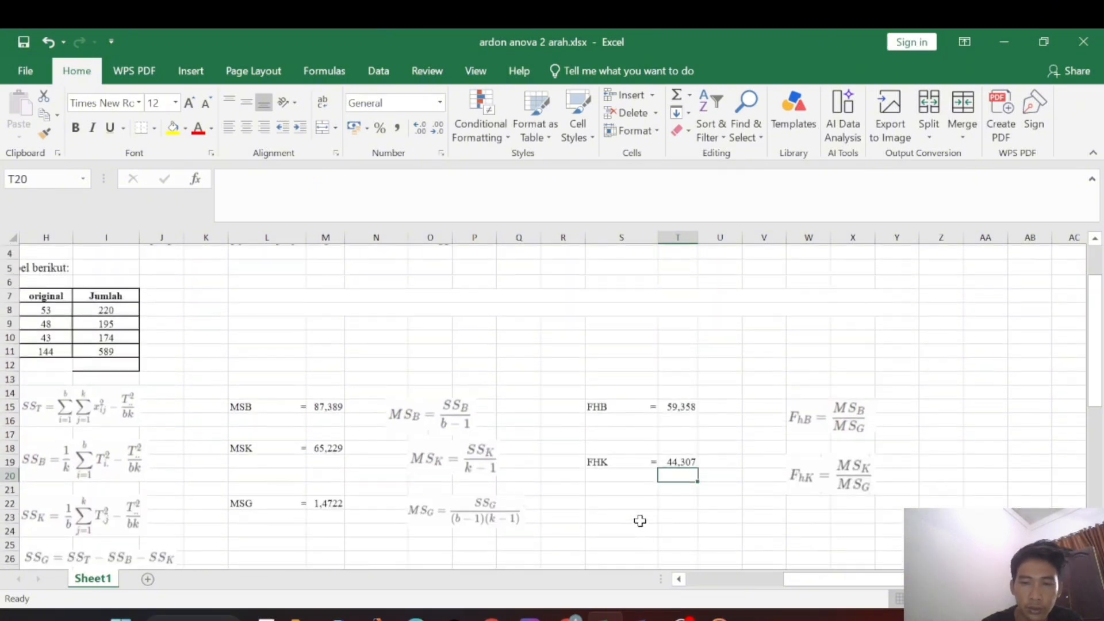
scroll(640, 520, "up", 1)
scroll(640, 520, "left", 2)
scroll(640, 520, "down", 2)
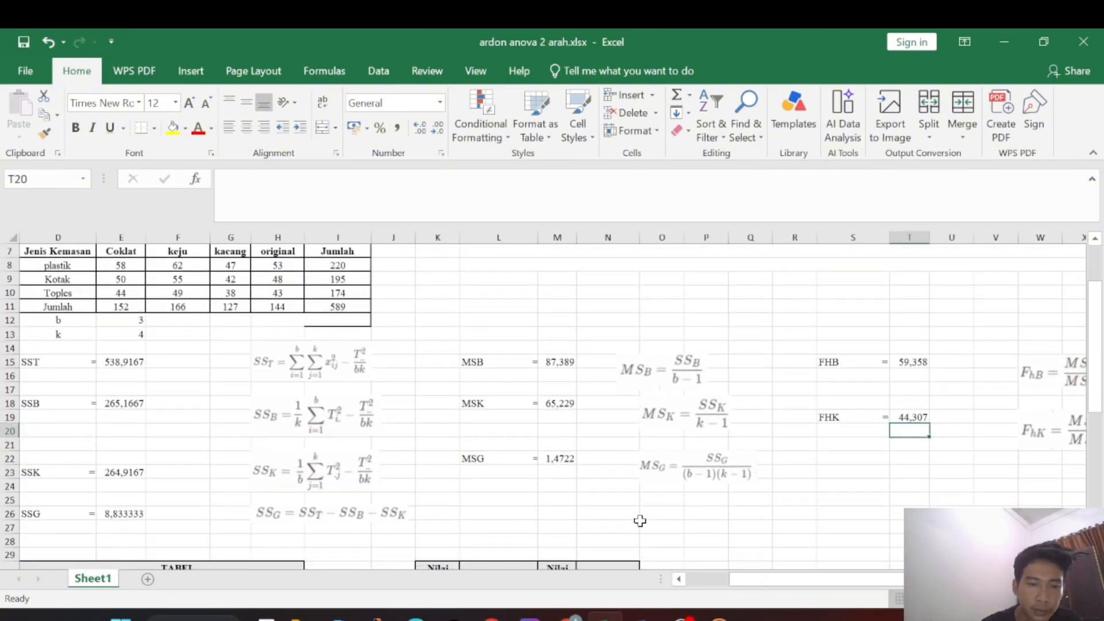
scroll(640, 520, "left", 1)
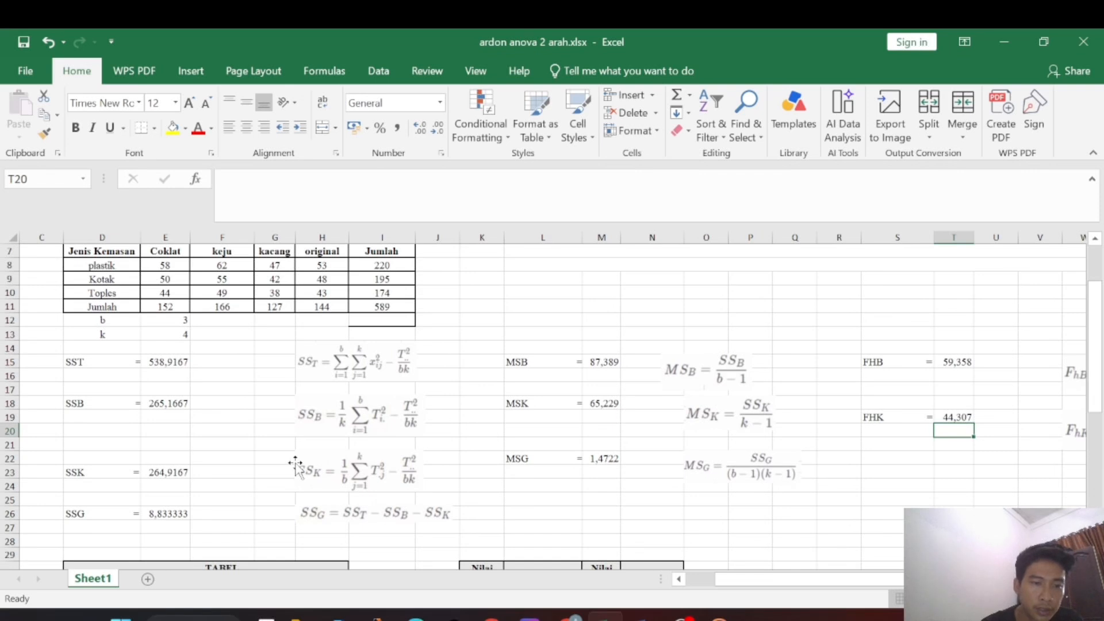
scroll(184, 409, "up", 1)
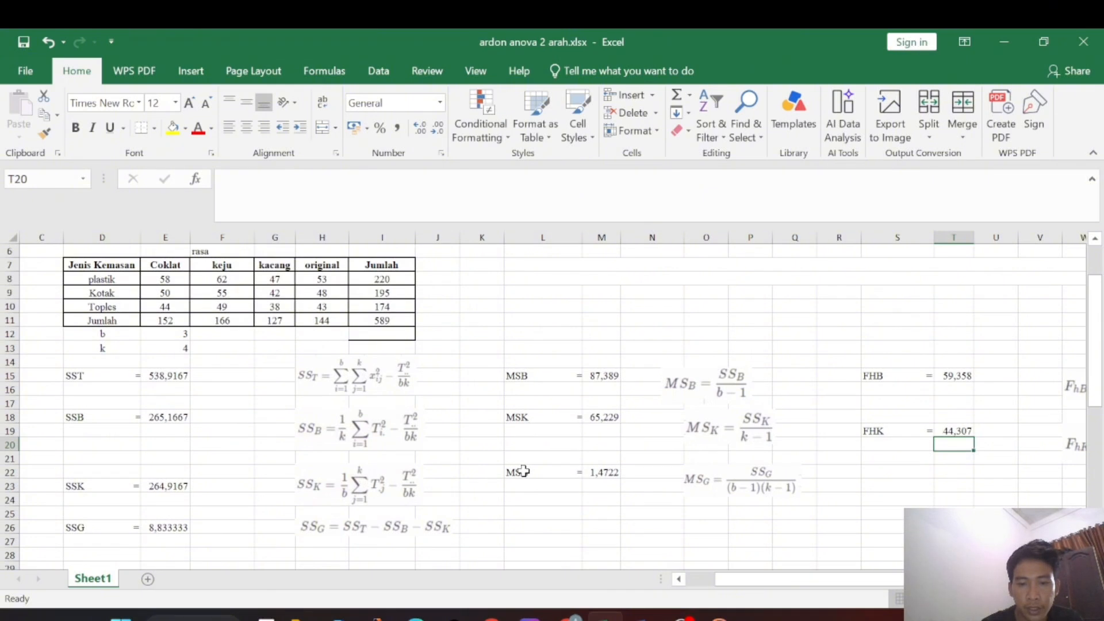
scroll(522, 471, "right", 1)
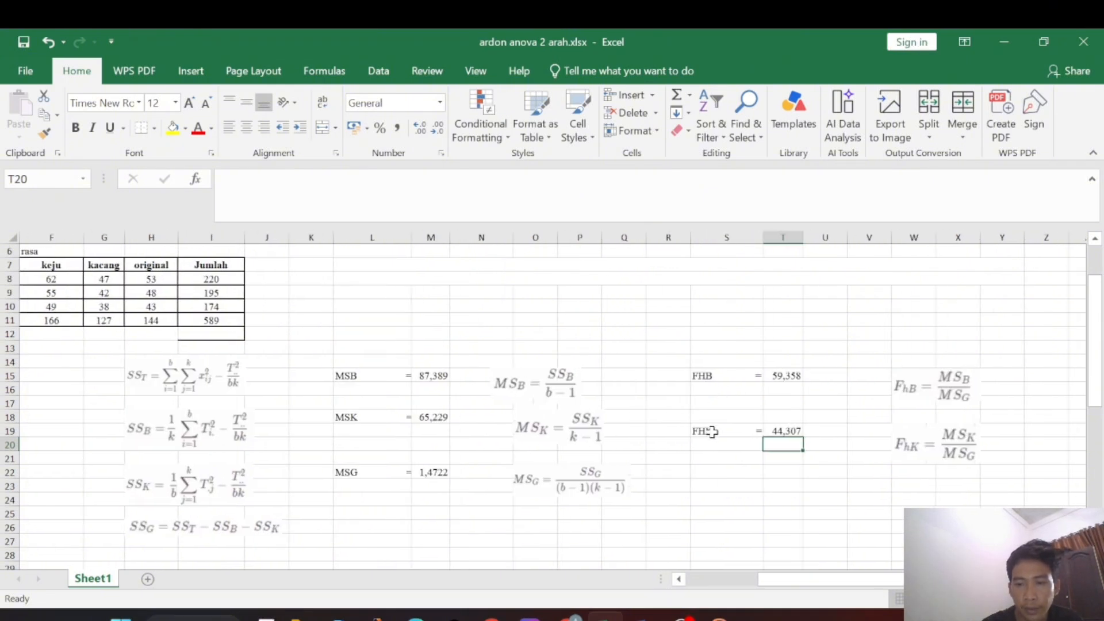
scroll(711, 431, "right", 3)
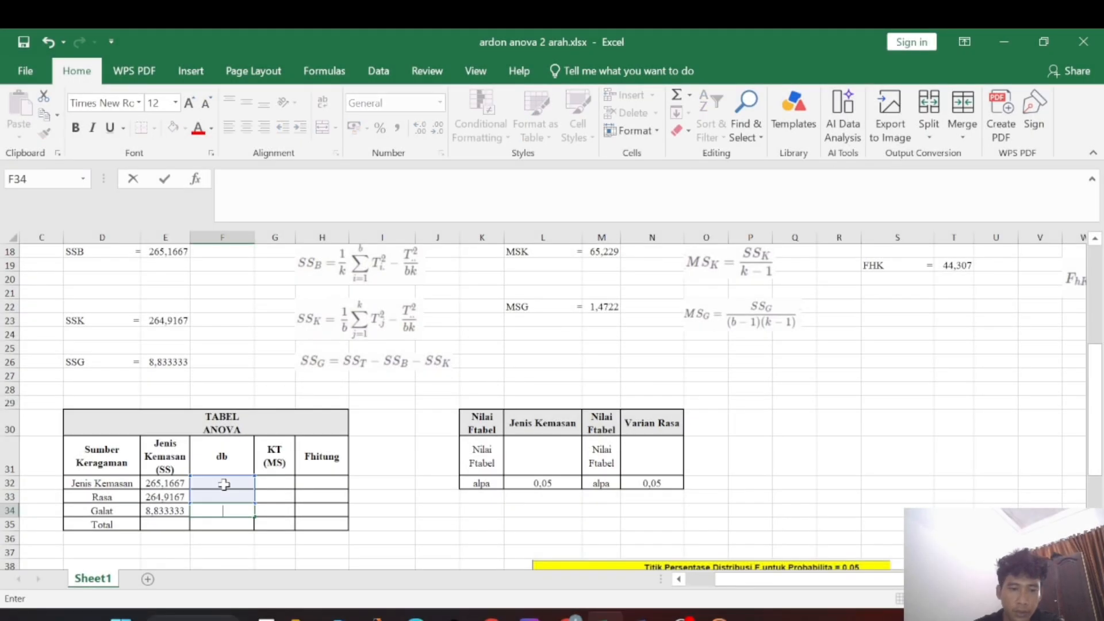
Step: Fill the ANOVA table's db column with 2 for Jenis Kemasan in F32 and 3 for Rasa in F33
left_click(224, 484)
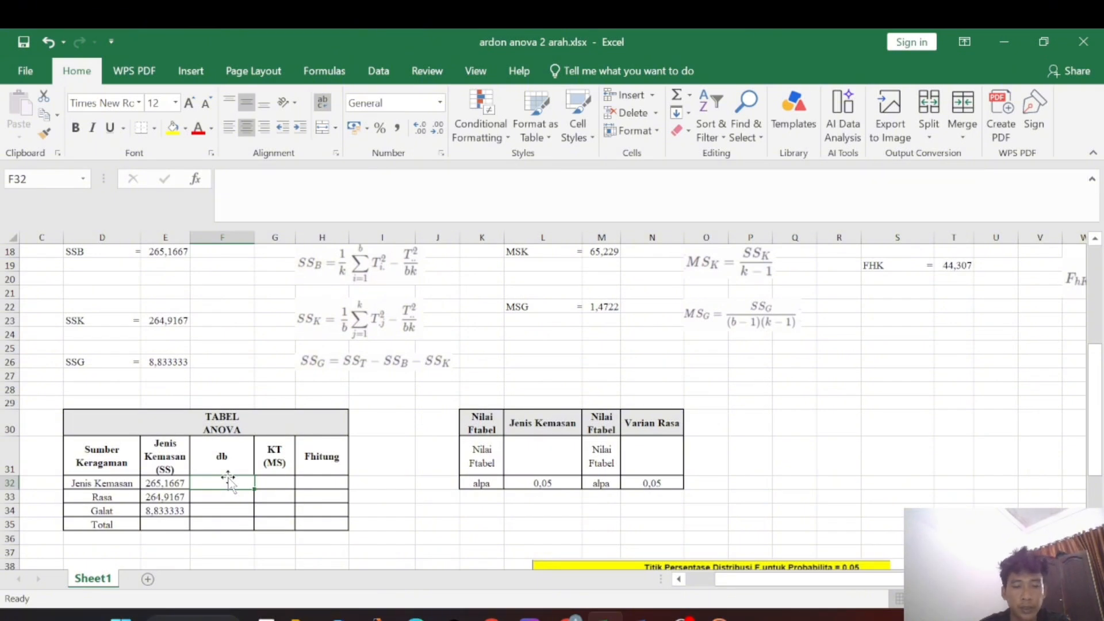
type("2")
left_click(147, 498)
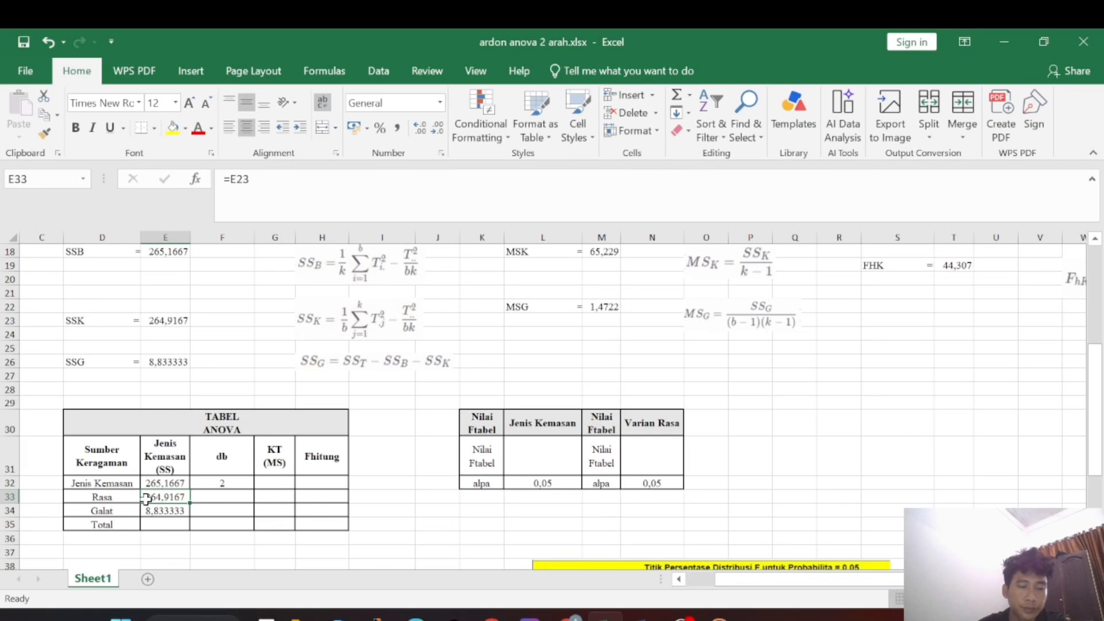
left_click(228, 497)
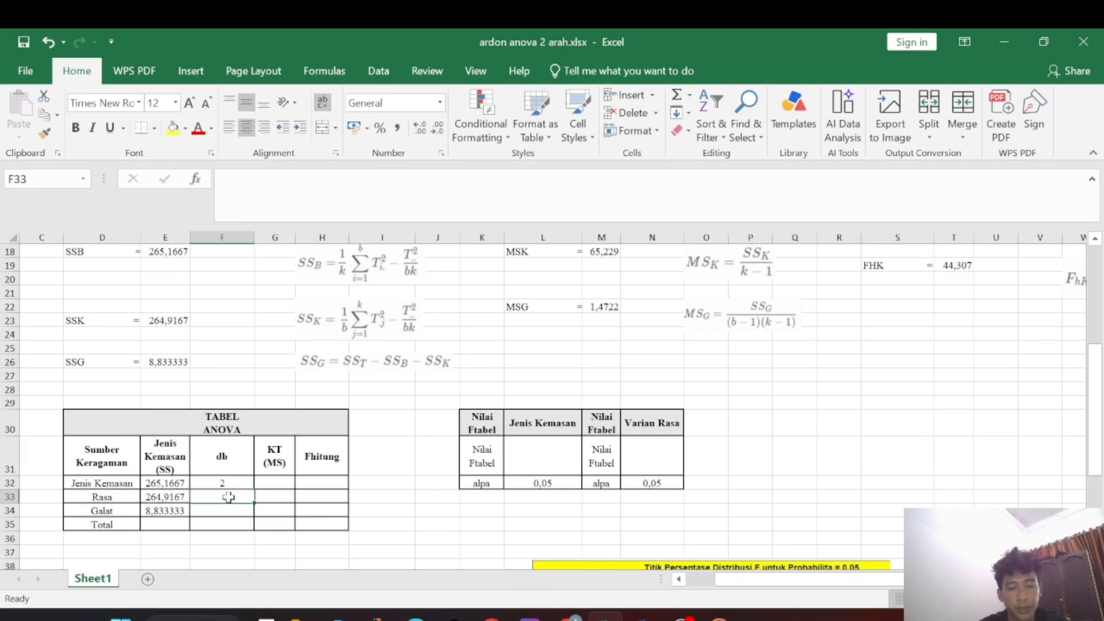
type("3")
Step: Compute the Galat db in F34 with =F32*F33 and enter 11 as the Total db in F35
left_click(239, 511)
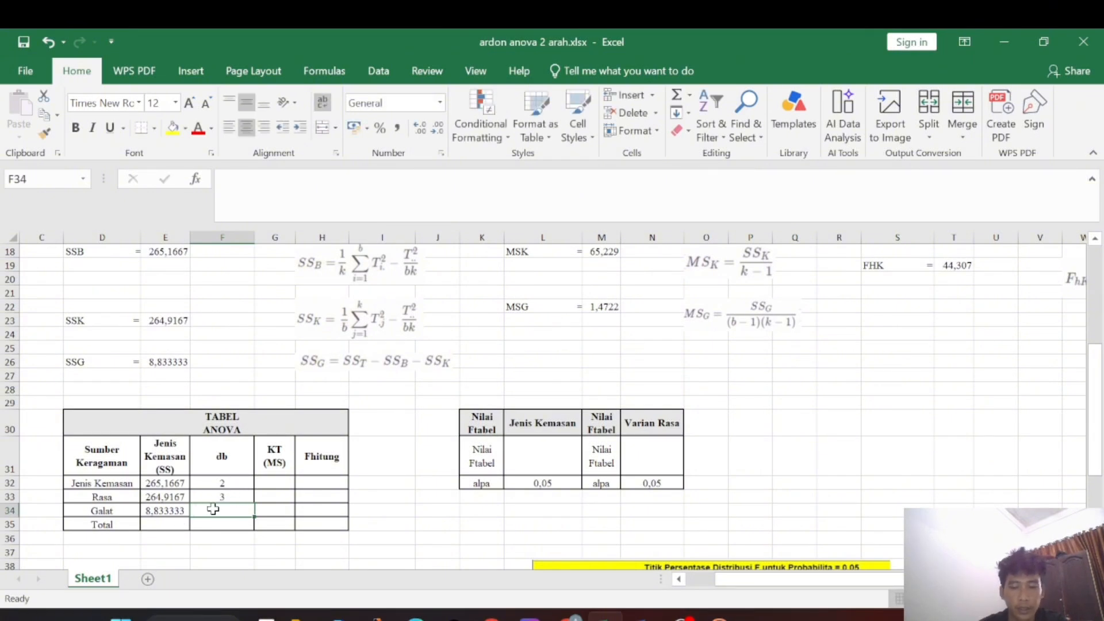
type("=")
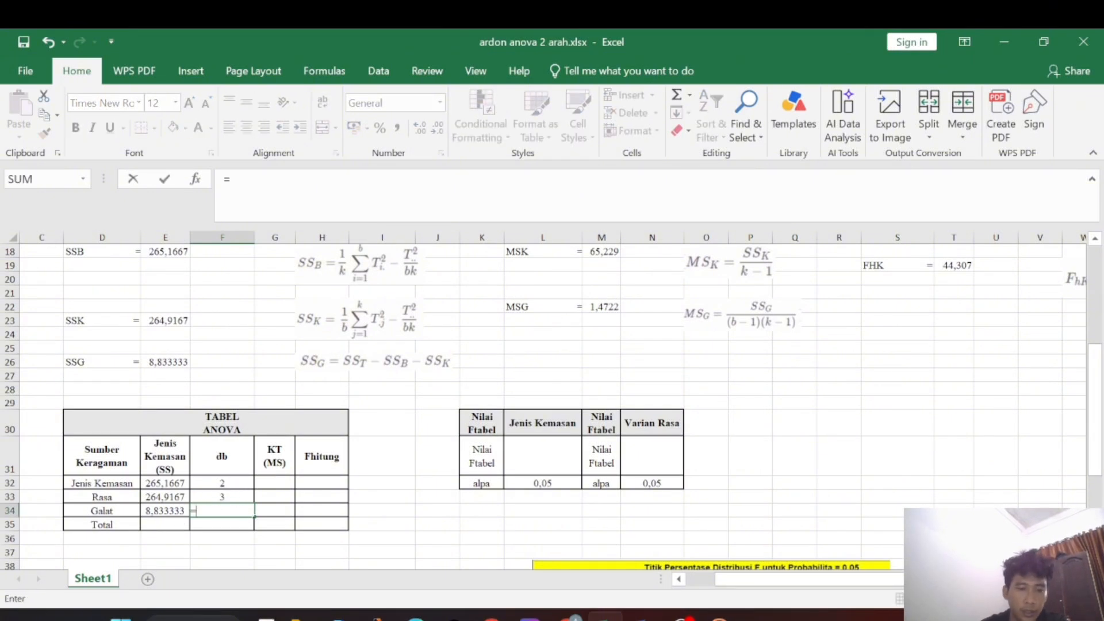
left_click(225, 482)
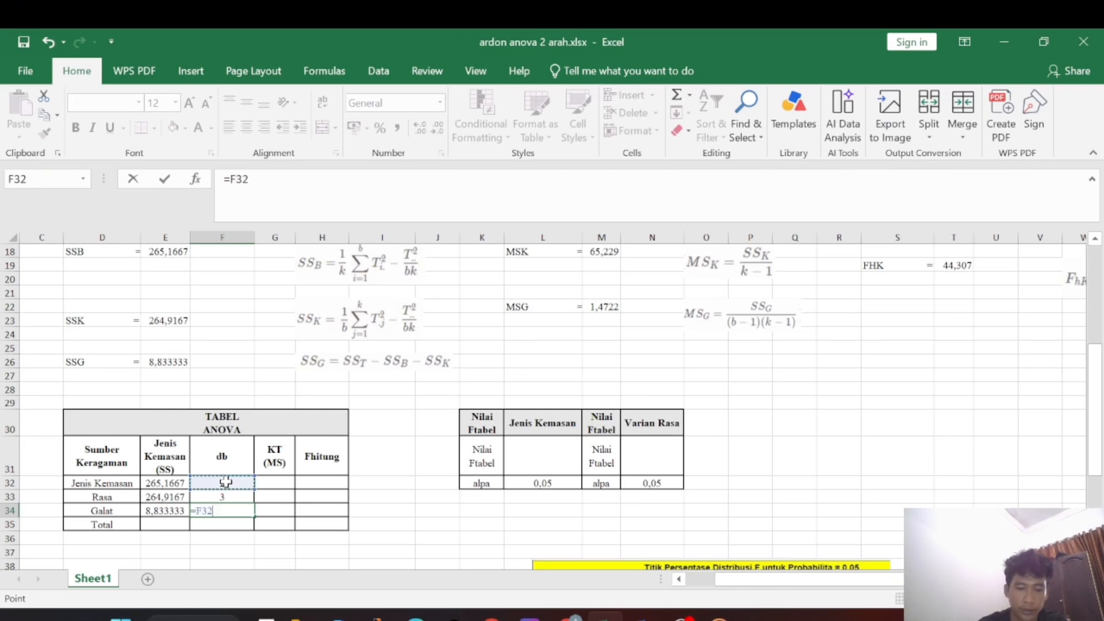
type("*")
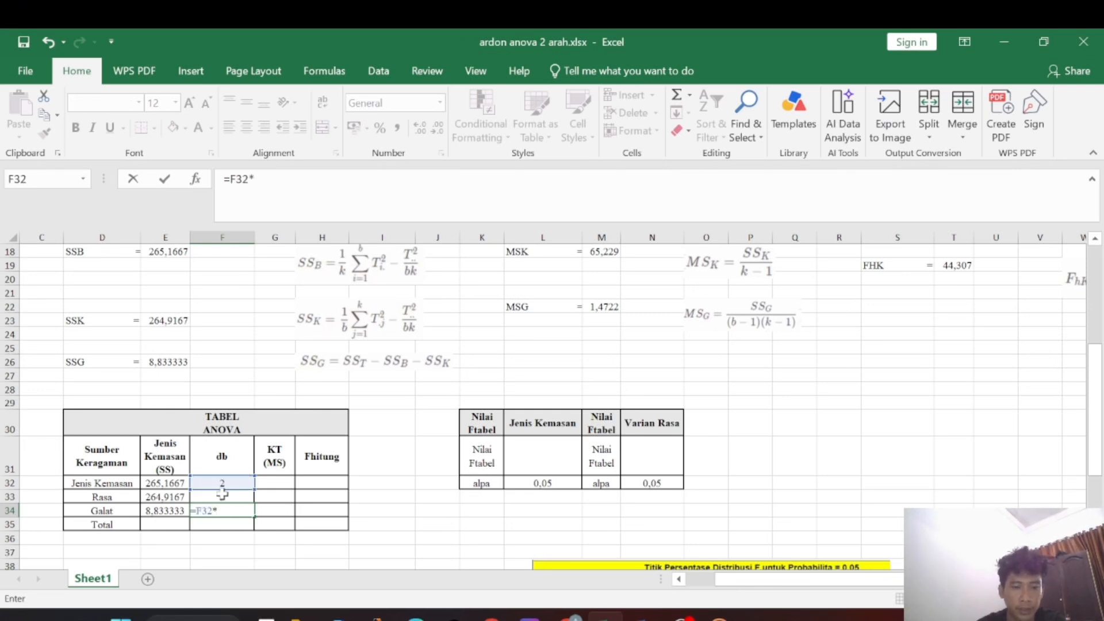
left_click(222, 493)
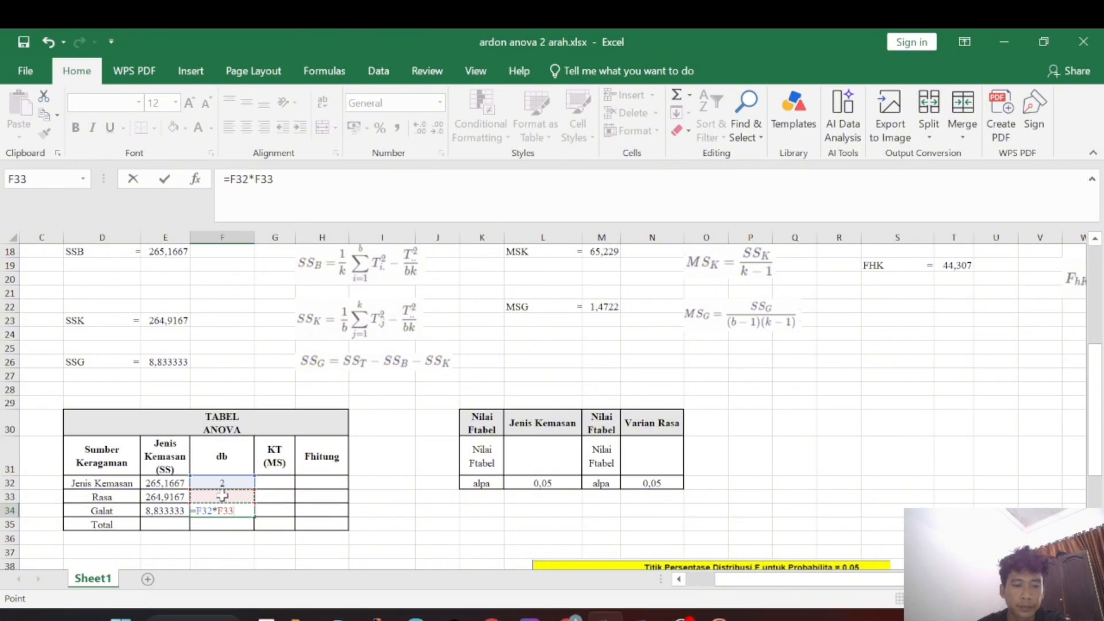
key("Return")
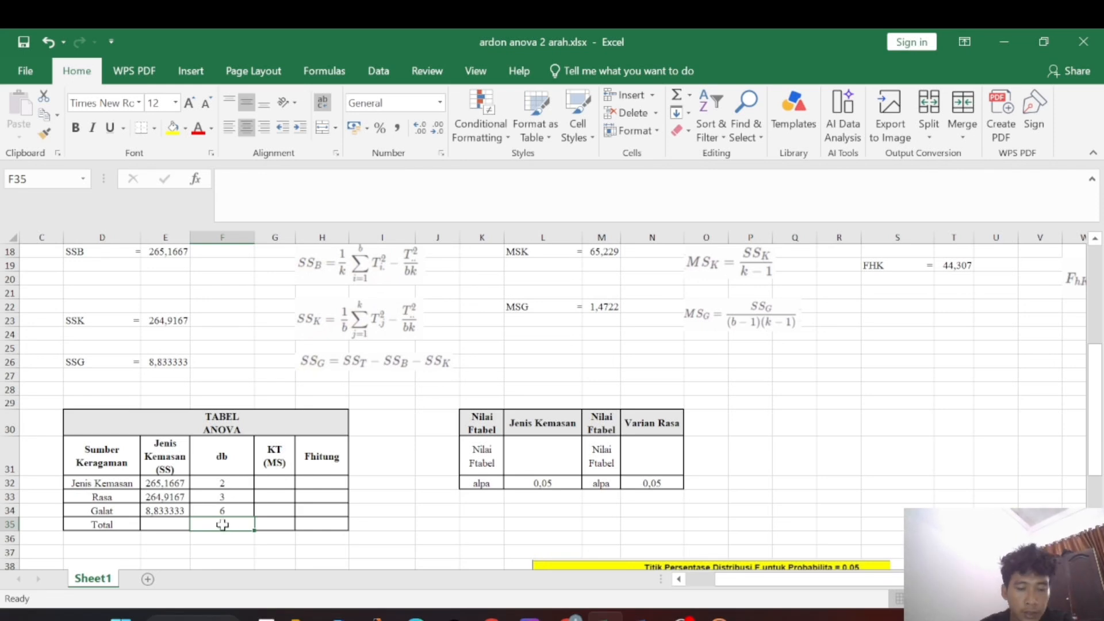
type("11")
left_click(342, 552)
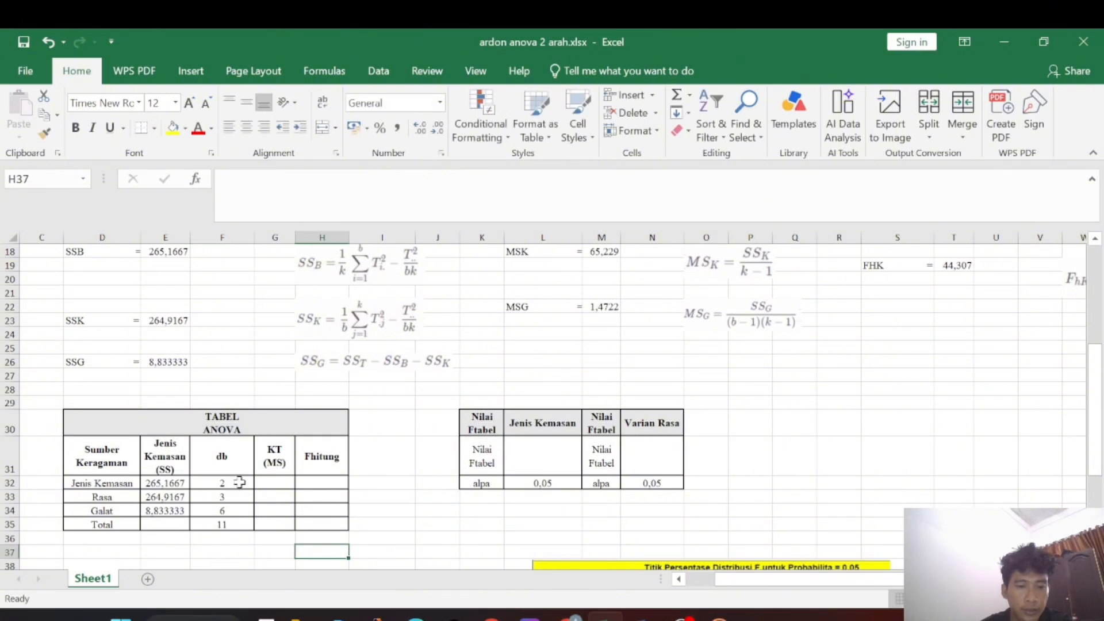
Step: Calculate the KT (MS) for Jenis Kemasan in G32 with =E32/F32 and fill the formula down to G34
left_click(283, 487)
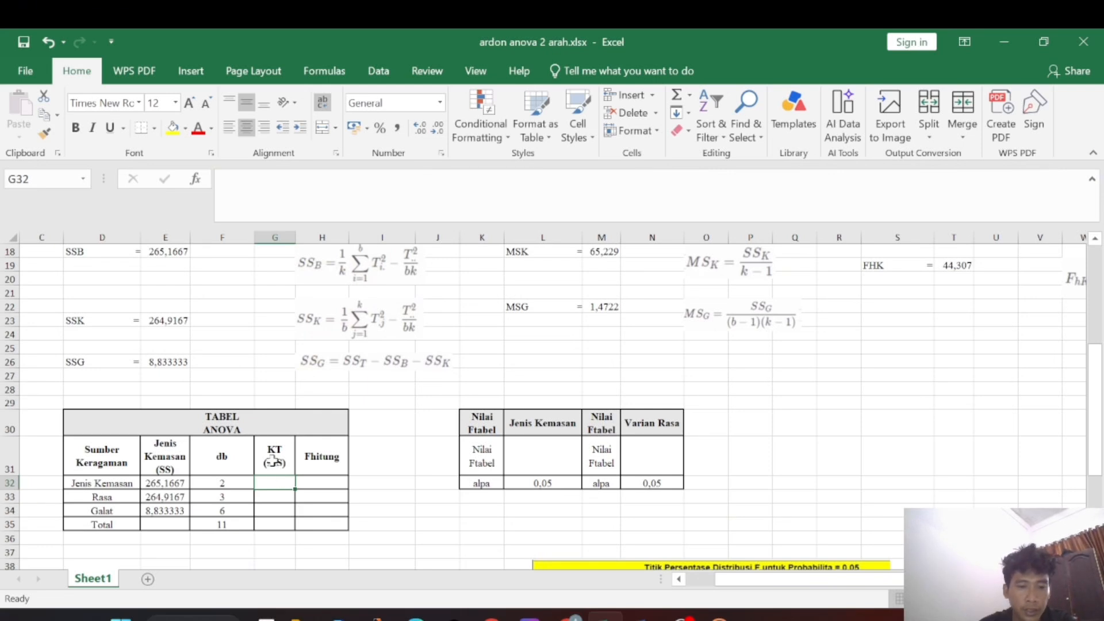
left_click(165, 484)
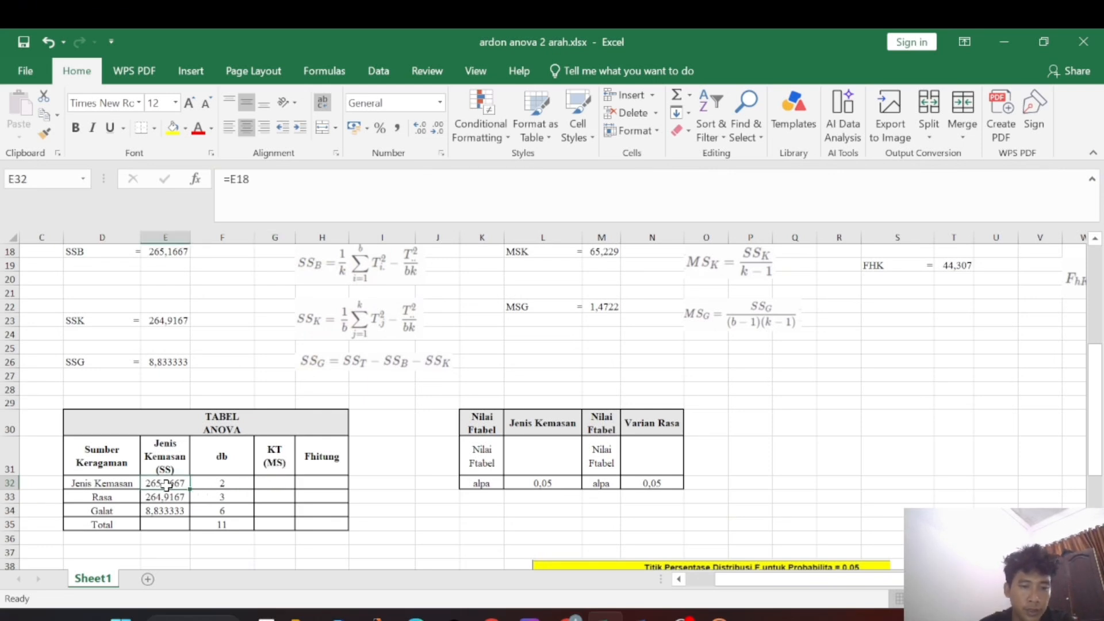
left_click(262, 486)
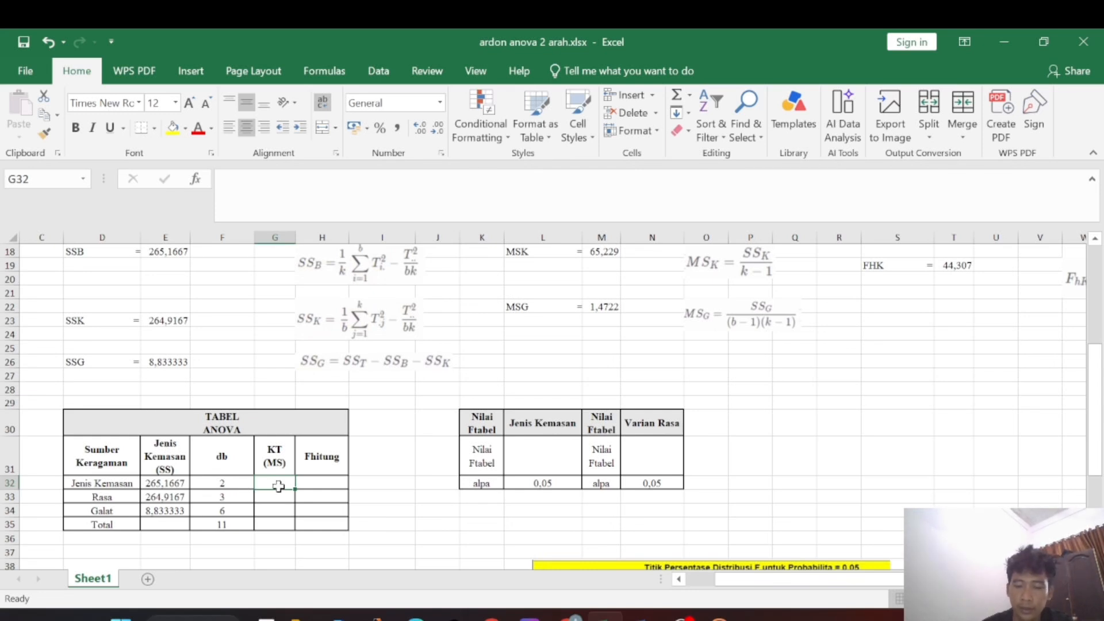
type("=")
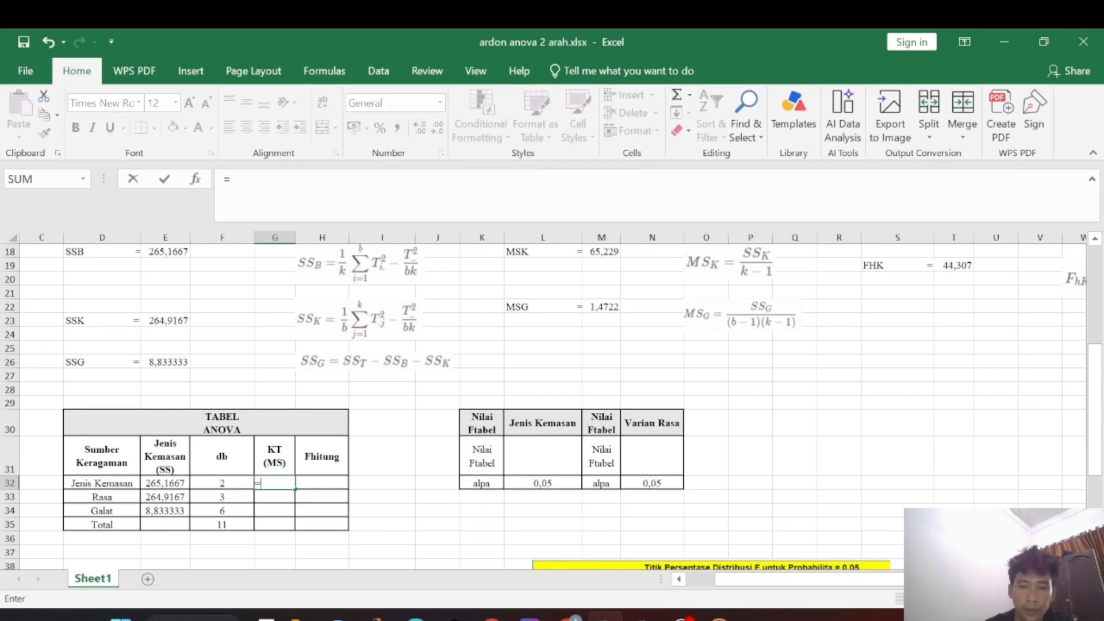
left_click(168, 481)
type("/")
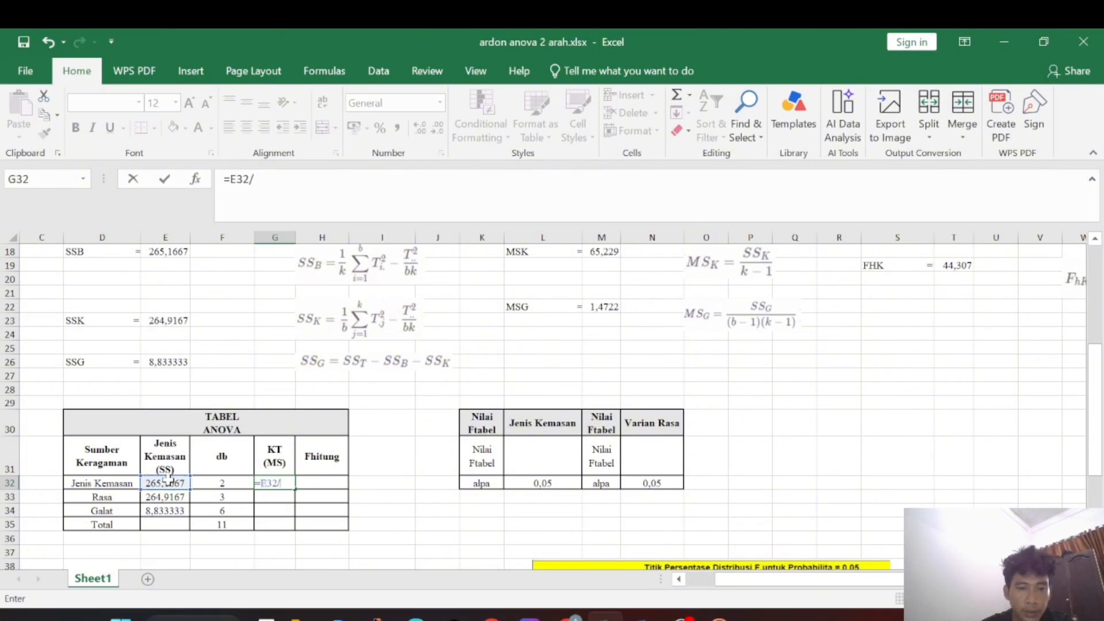
left_click(211, 488)
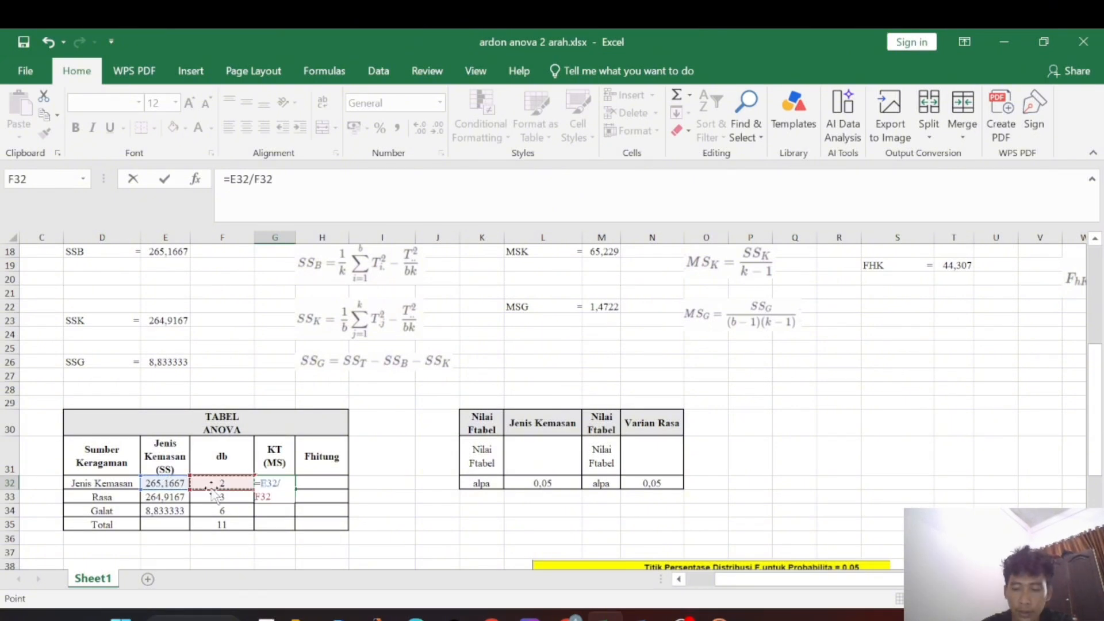
key("Return")
left_click(285, 484)
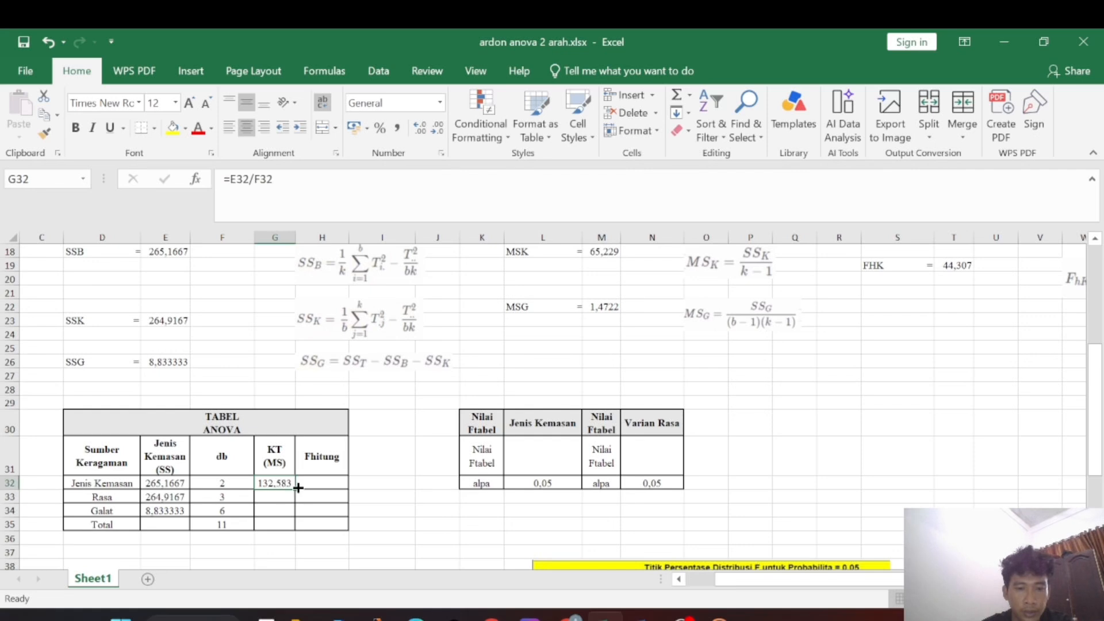
left_click_drag(297, 488, 297, 517)
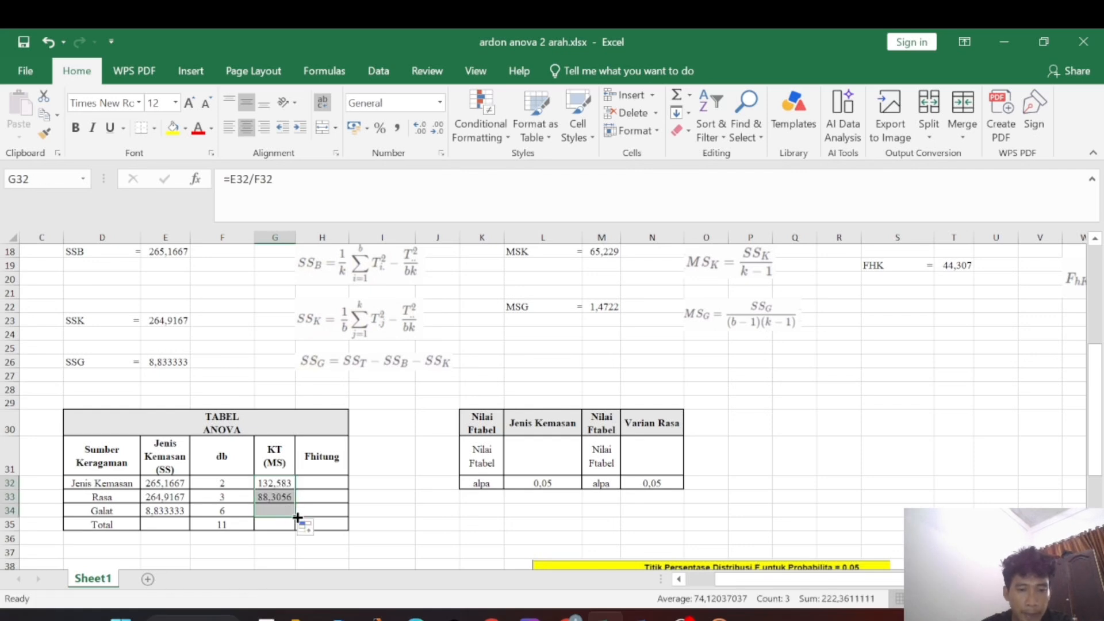
Step: Calculate Fhitung for Jenis Kemasan in H32 by dividing its KT by the Galat KT with =G32/G34
left_click(322, 492)
left_click(322, 486)
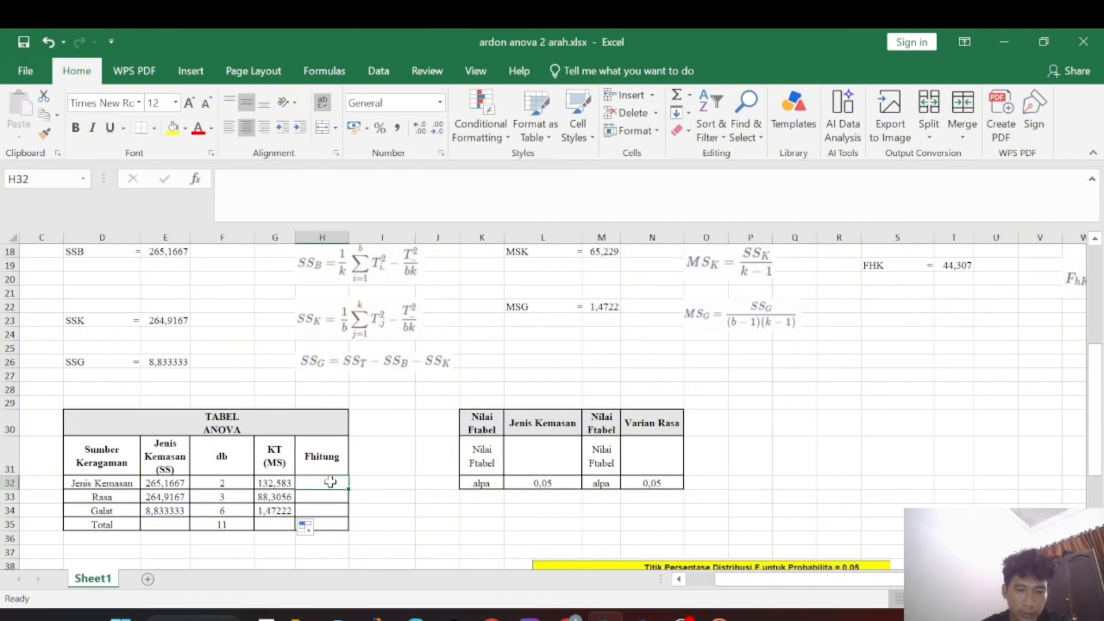
type("=")
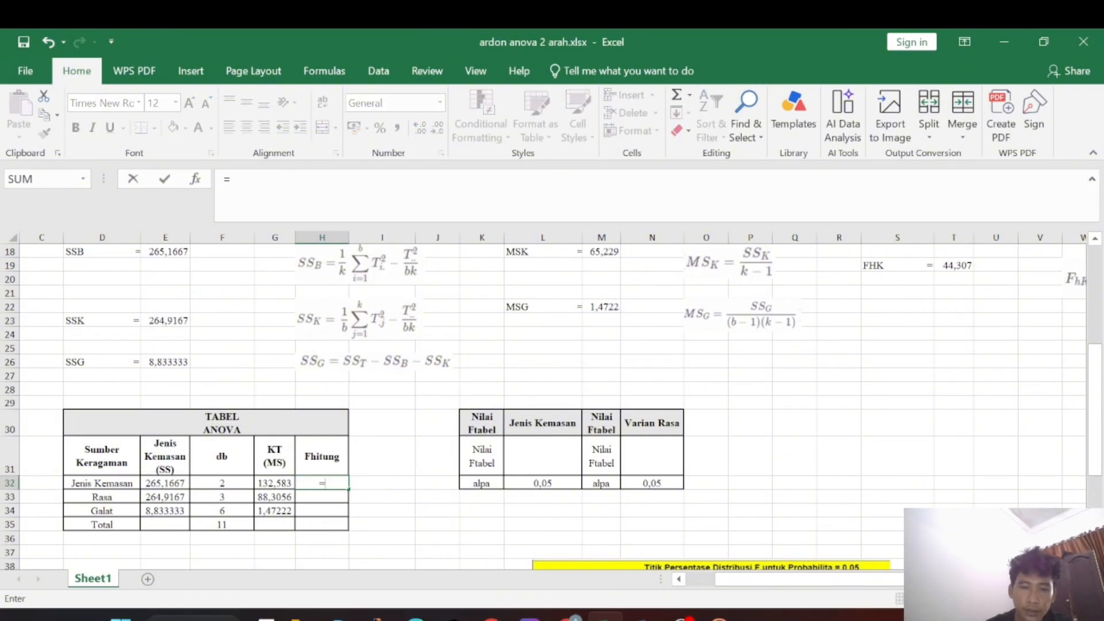
left_click(276, 483)
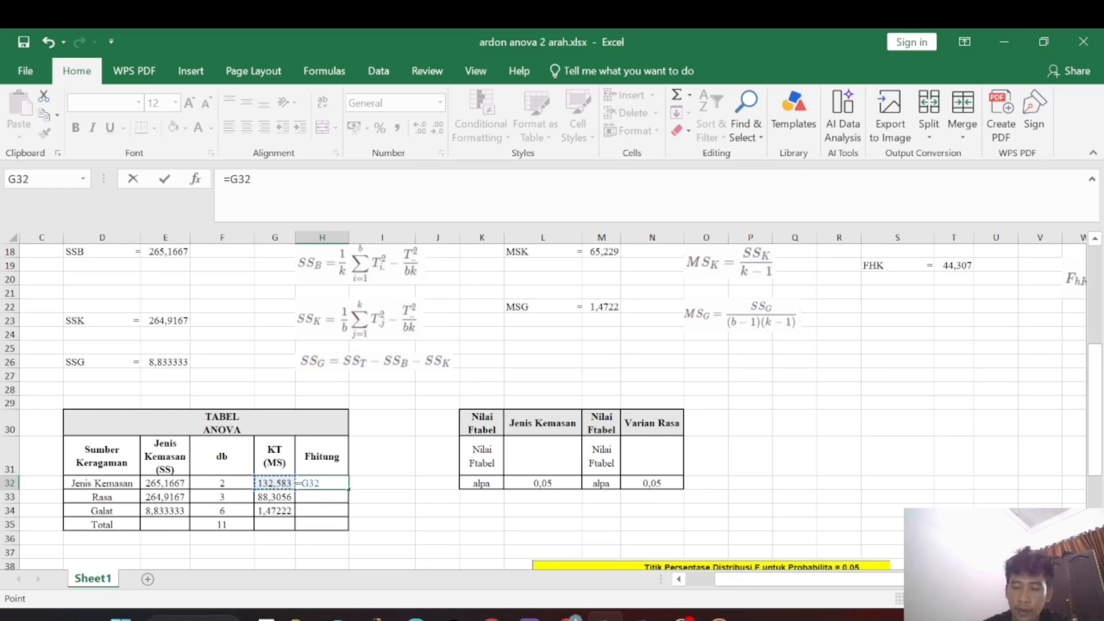
type("/")
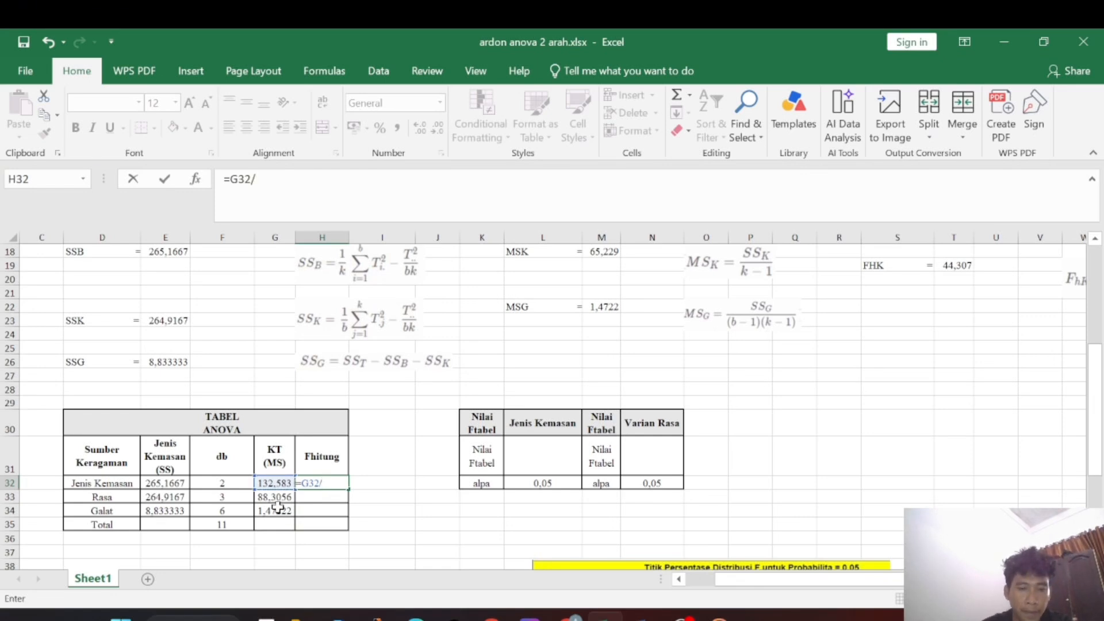
left_click(279, 510)
key("Return")
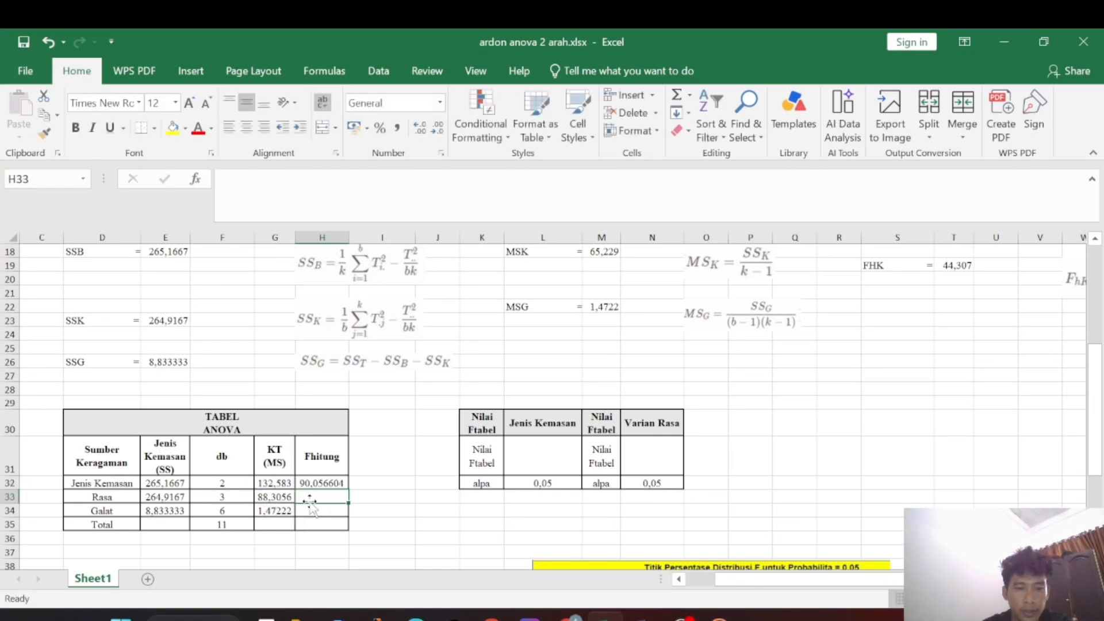
Step: Calculate Fhitung for Rasa in H33 by dividing its KT by the Galat KT with =G33/G34
left_click(280, 495)
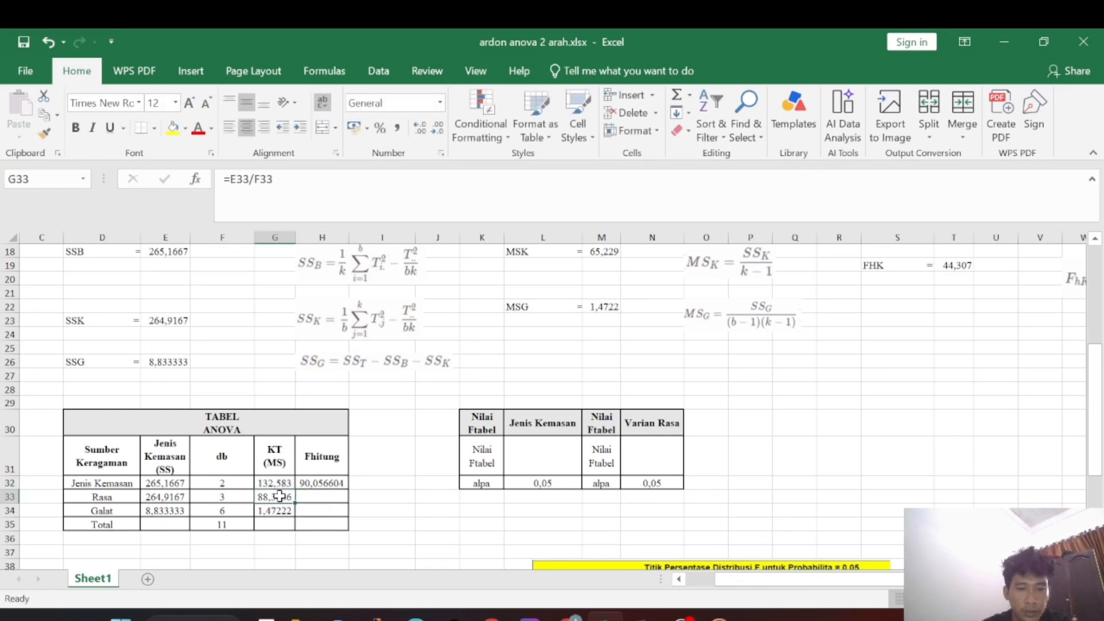
left_click(326, 497)
type("=")
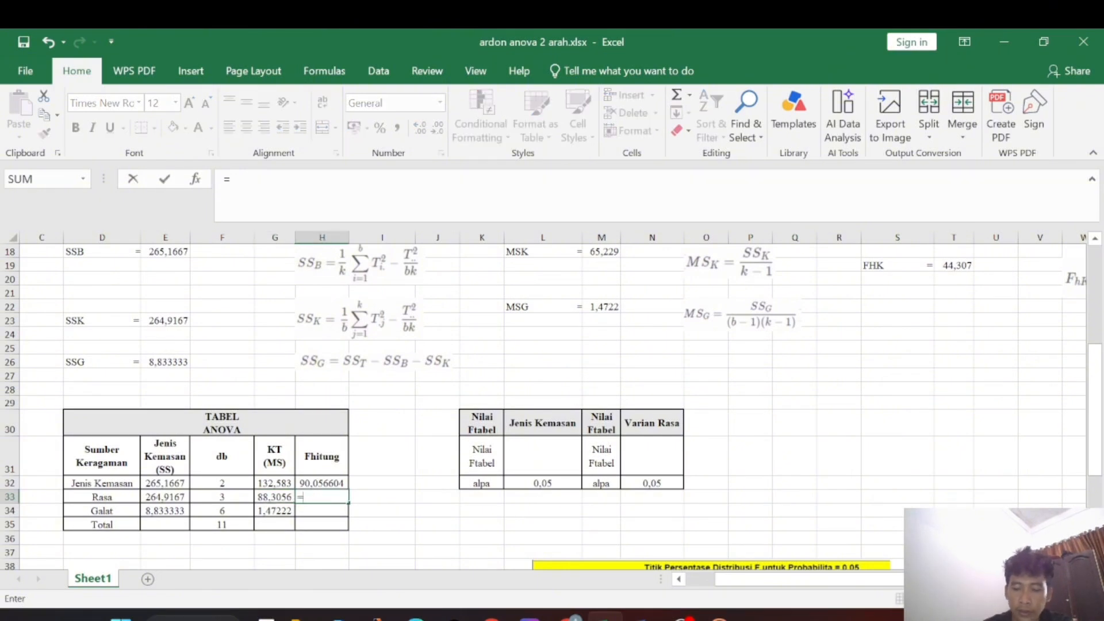
left_click(265, 500)
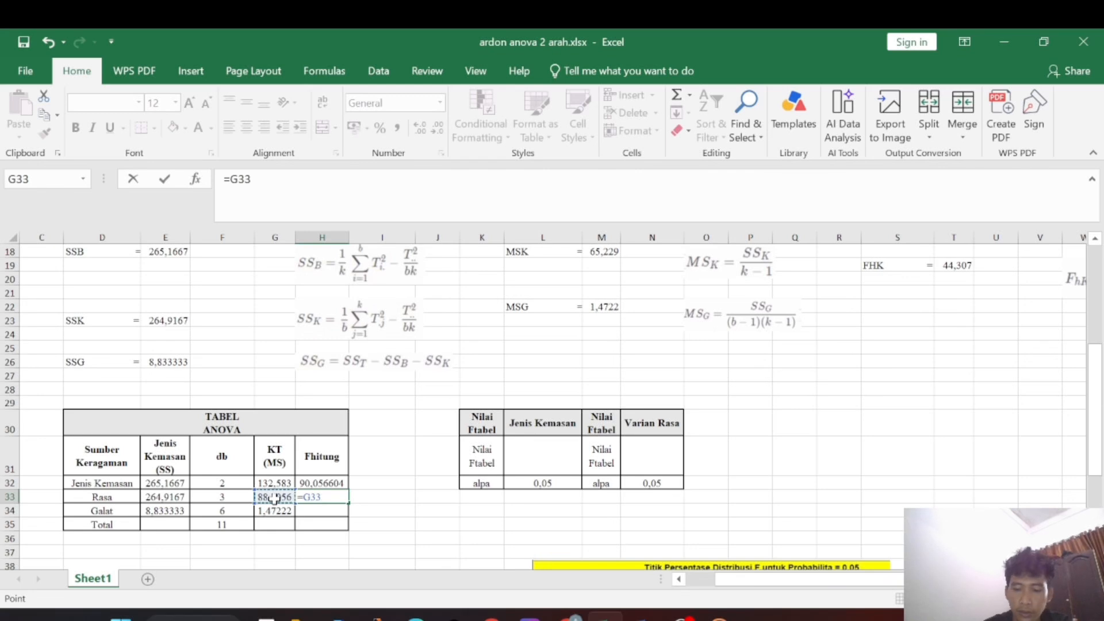
type("/")
left_click(277, 511)
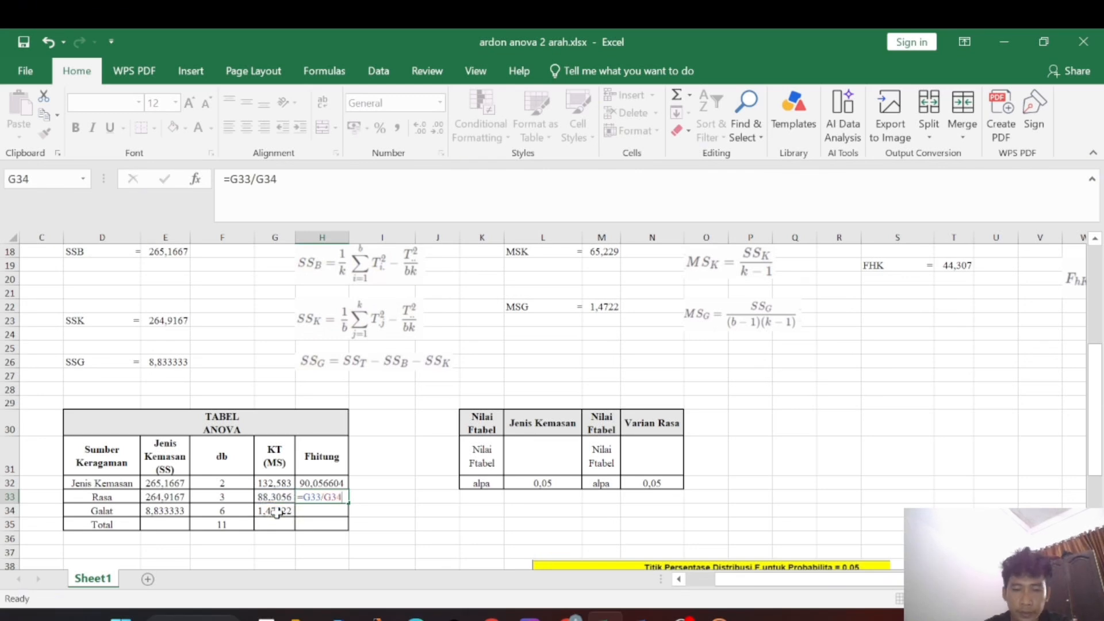
key("Return")
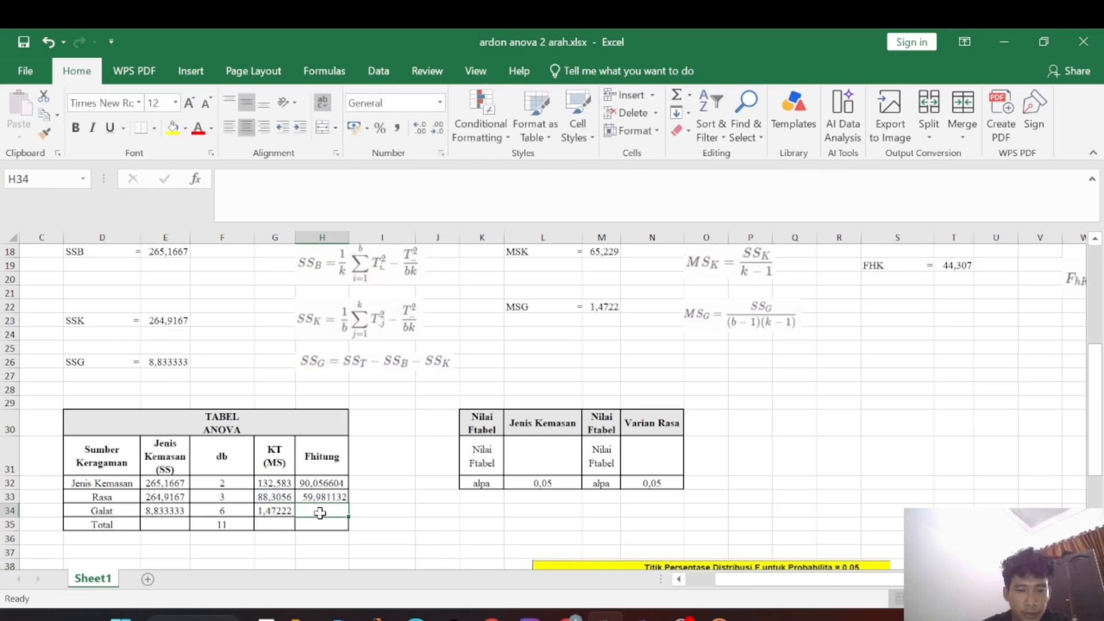
left_click(319, 482)
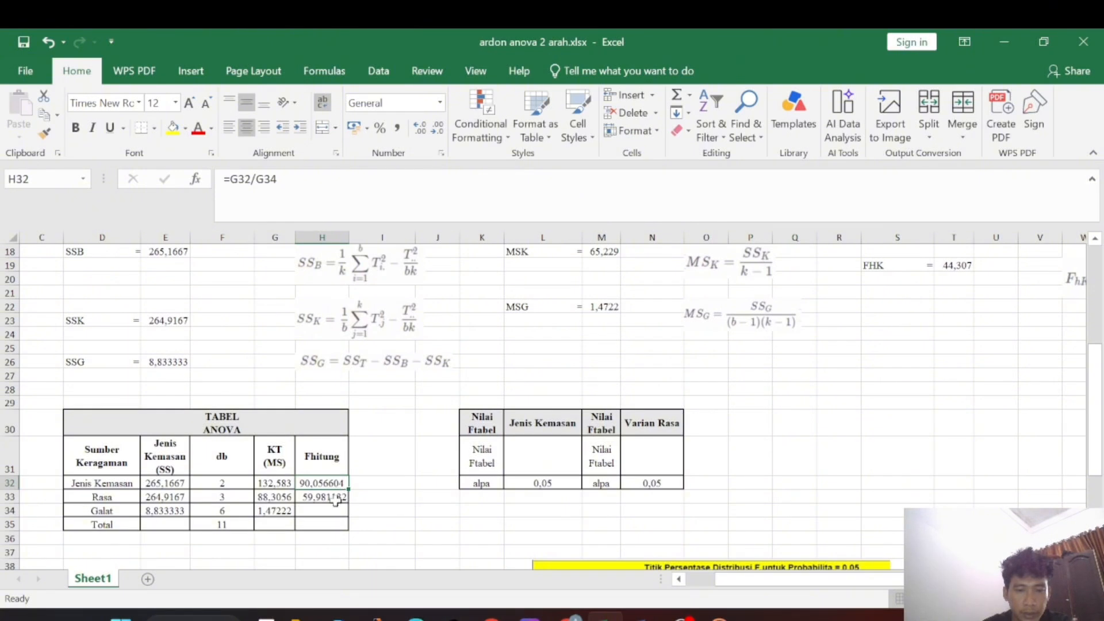
left_click(327, 510)
type("=")
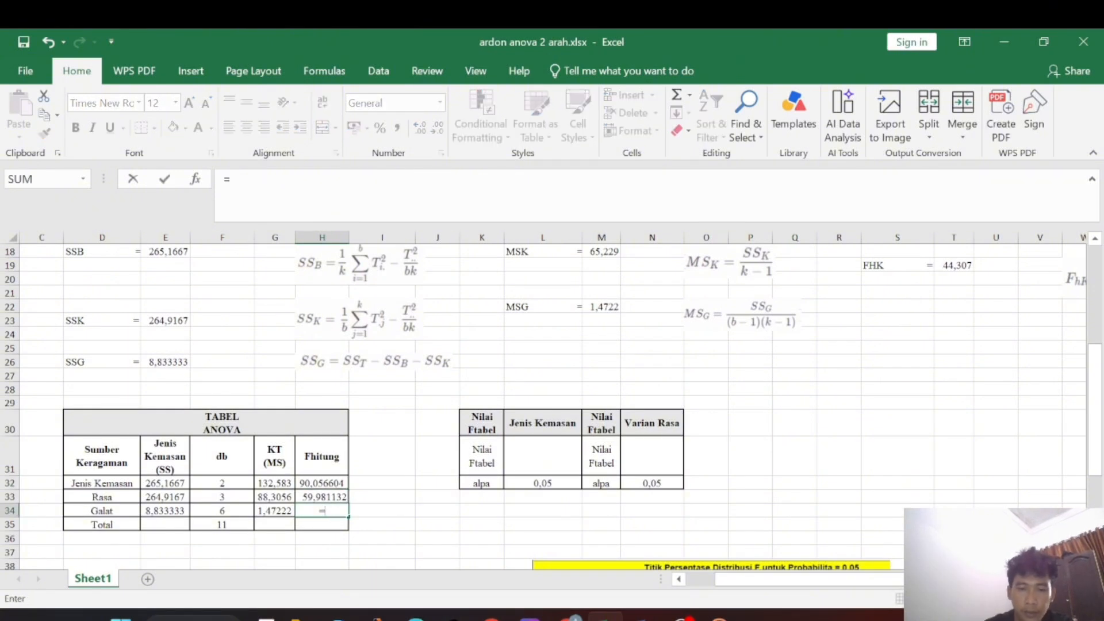
type("Su")
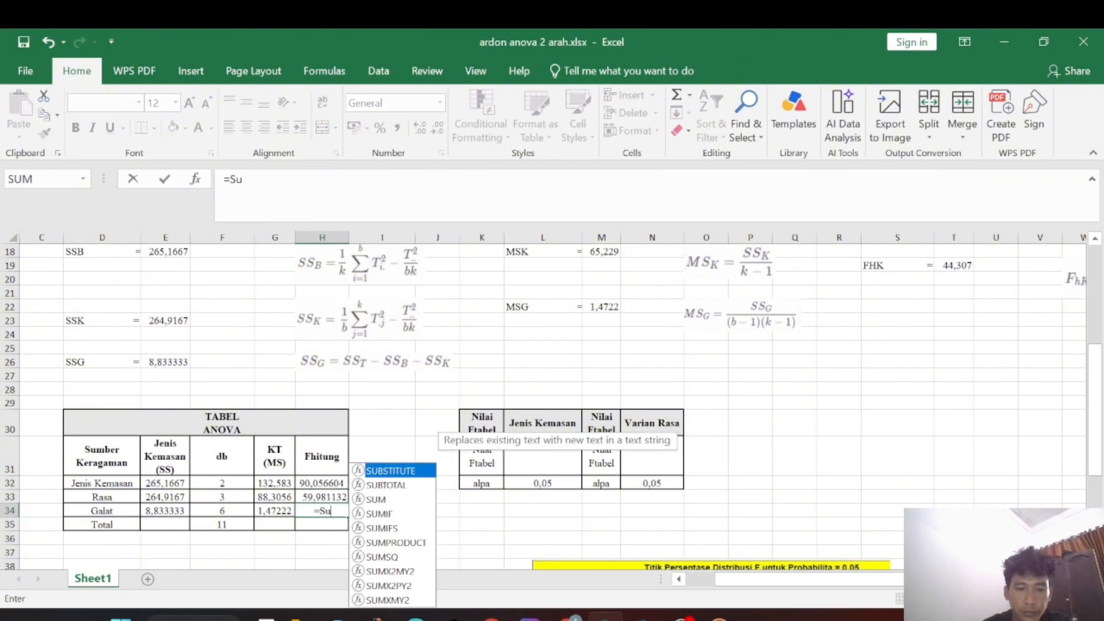
type("m")
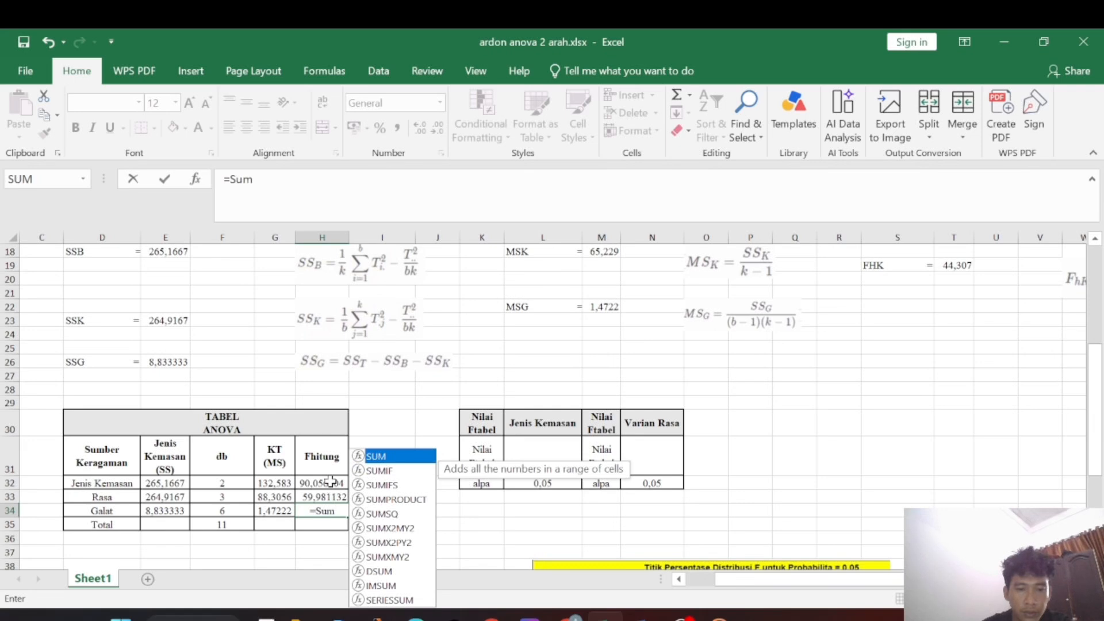
type("(")
left_click(325, 485)
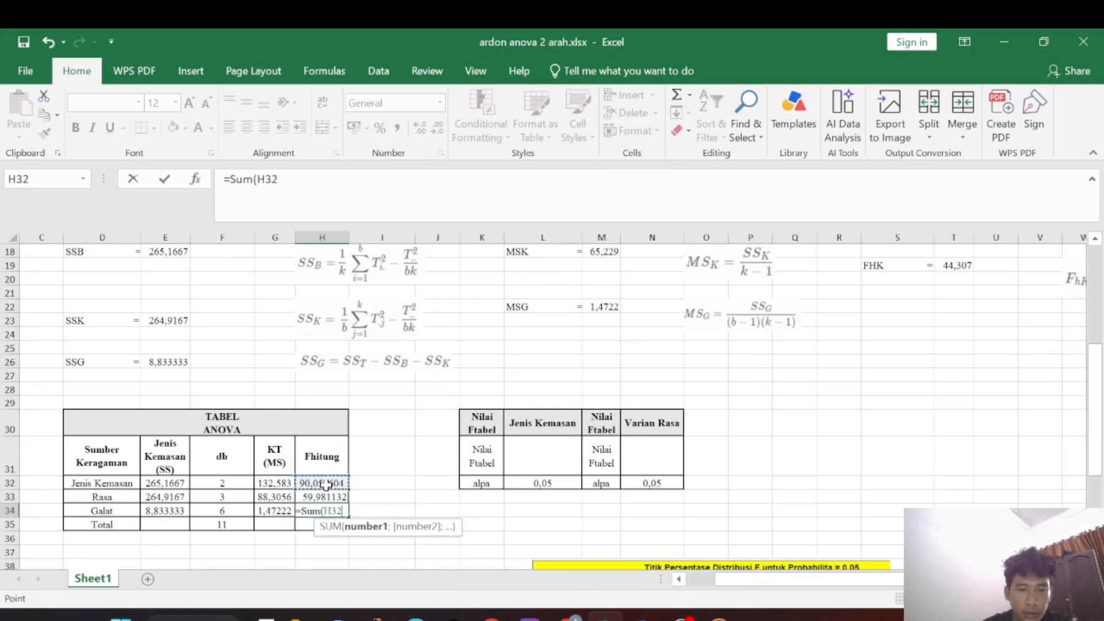
type("=")
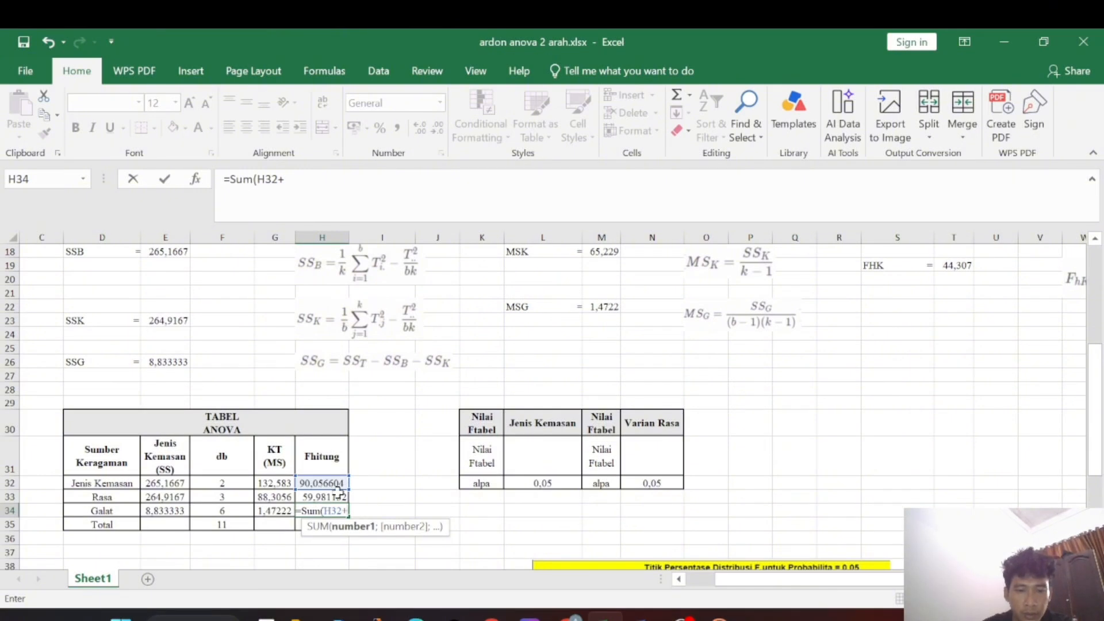
left_click(339, 496)
key("Return")
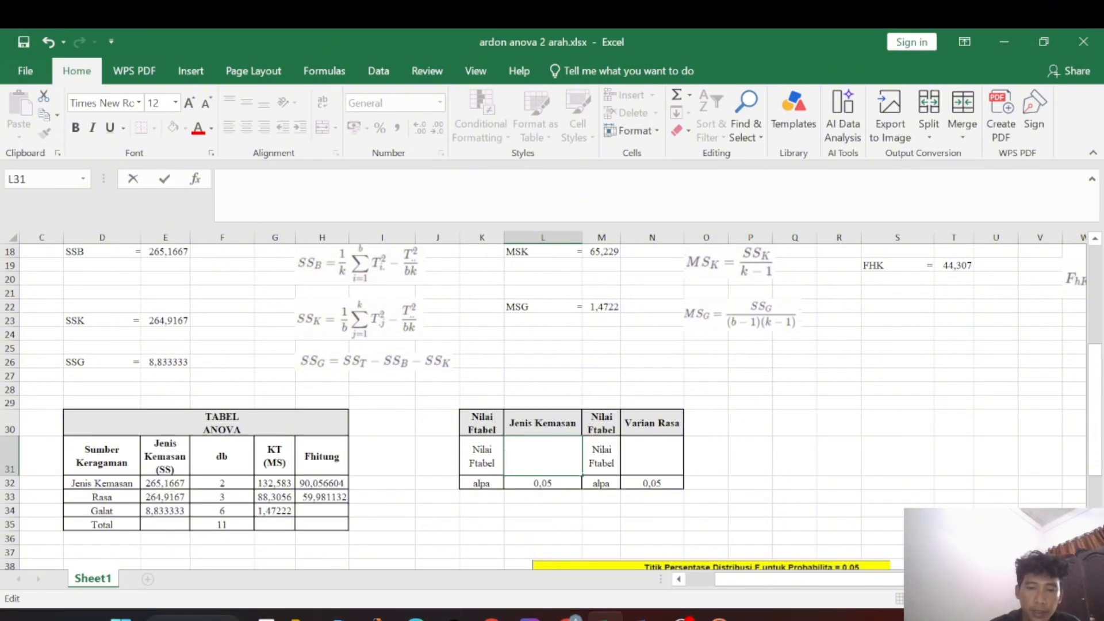
Step: Calculate the Nilai Ftabel for Jenis Kemasan in L31 with =F.INV.RT(L32;F32;F34)
type("=")
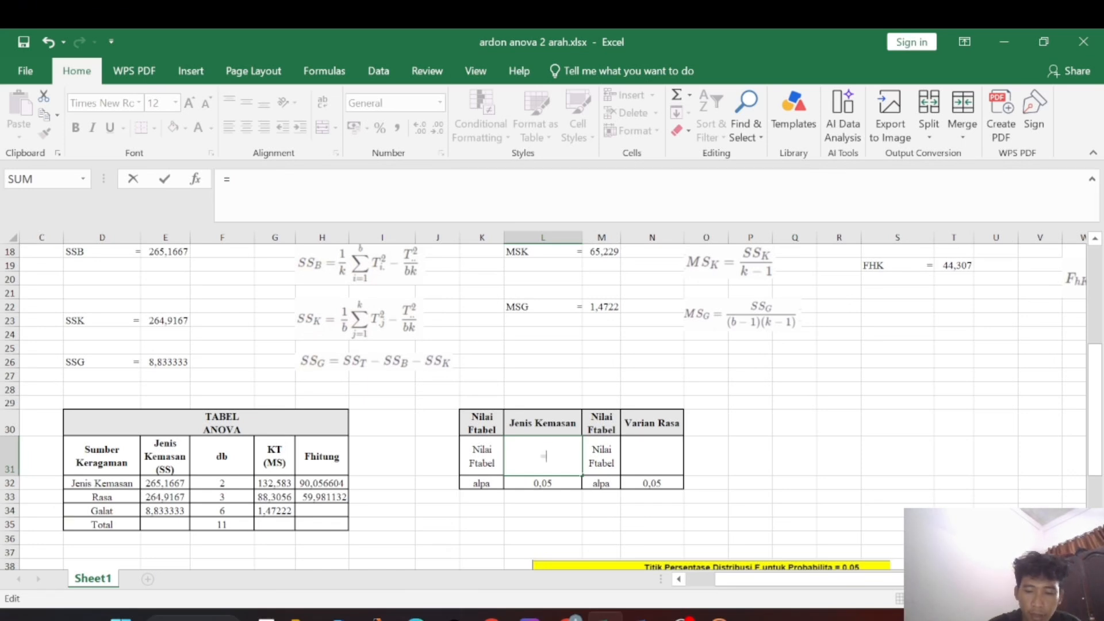
type("f.")
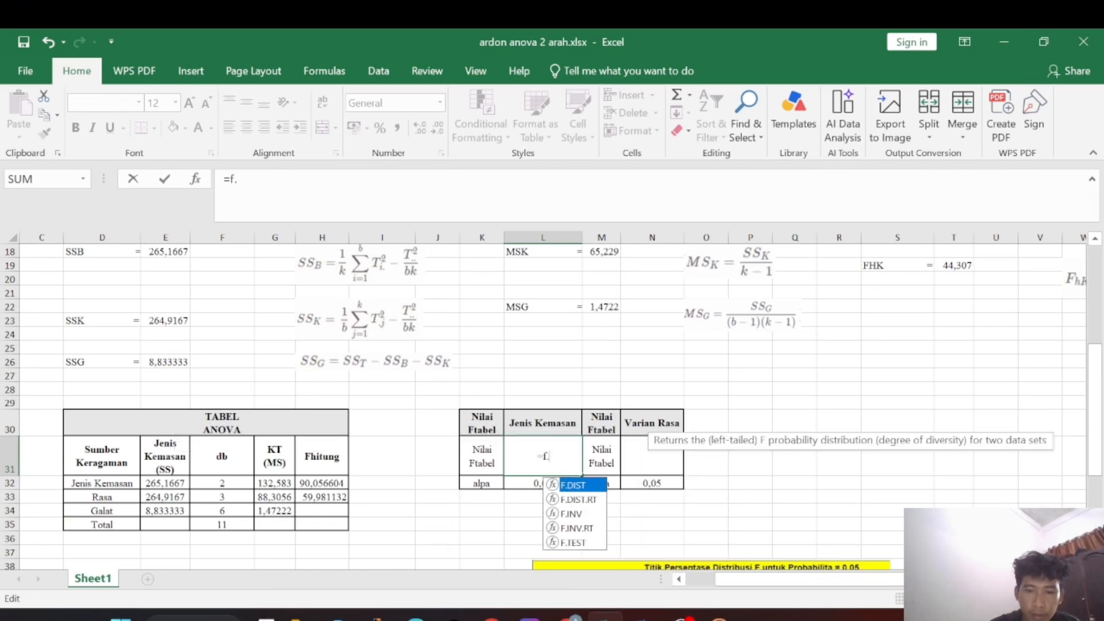
type("inv.")
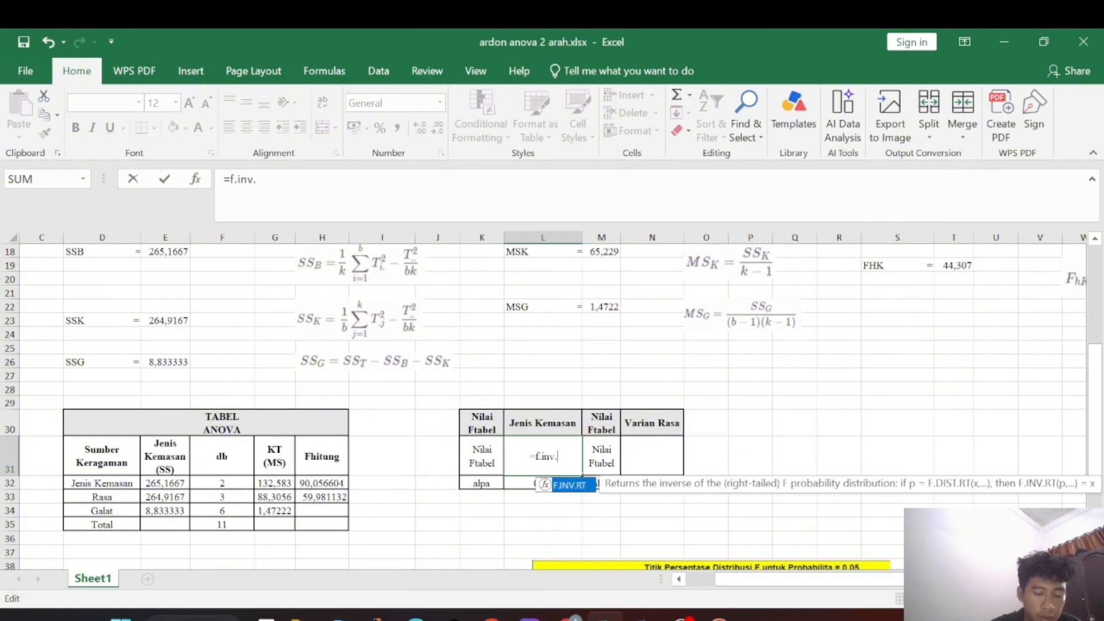
type("rt")
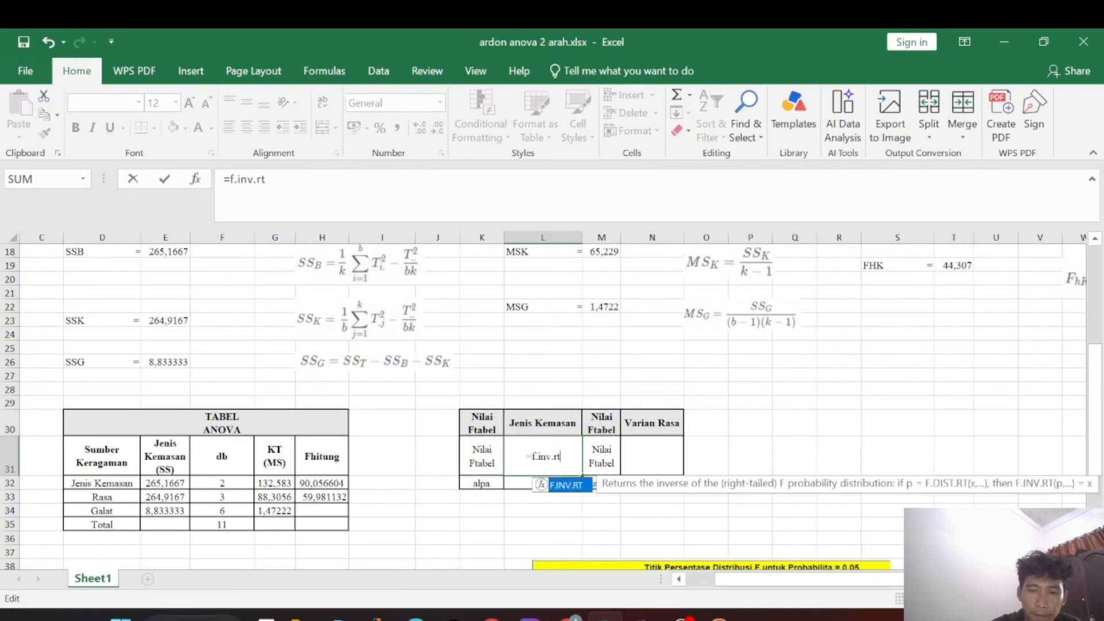
type("(")
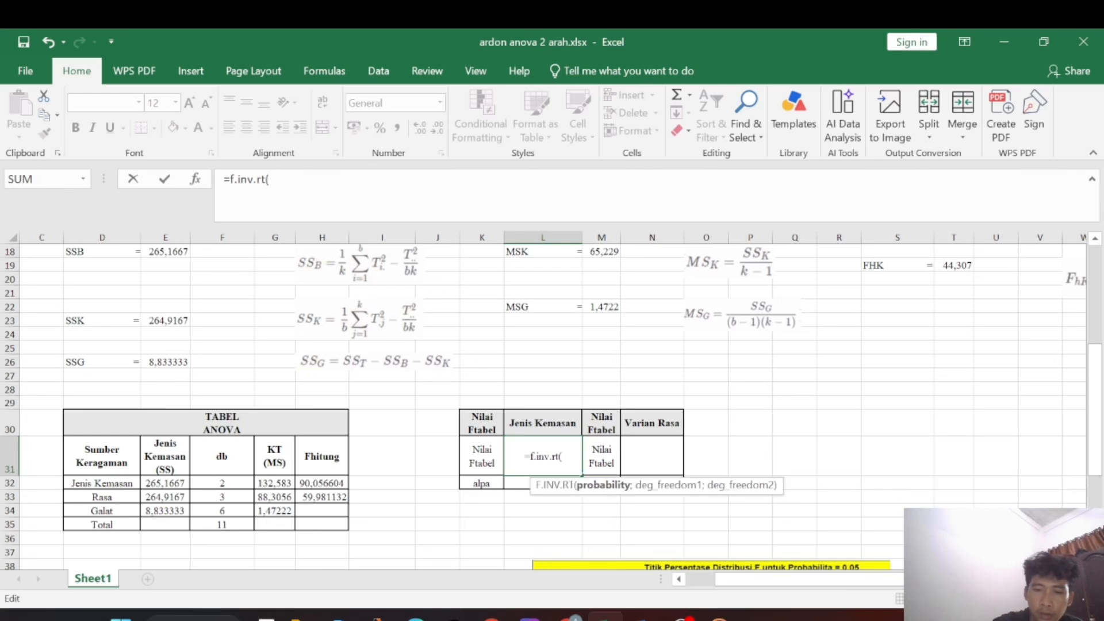
left_click(527, 484)
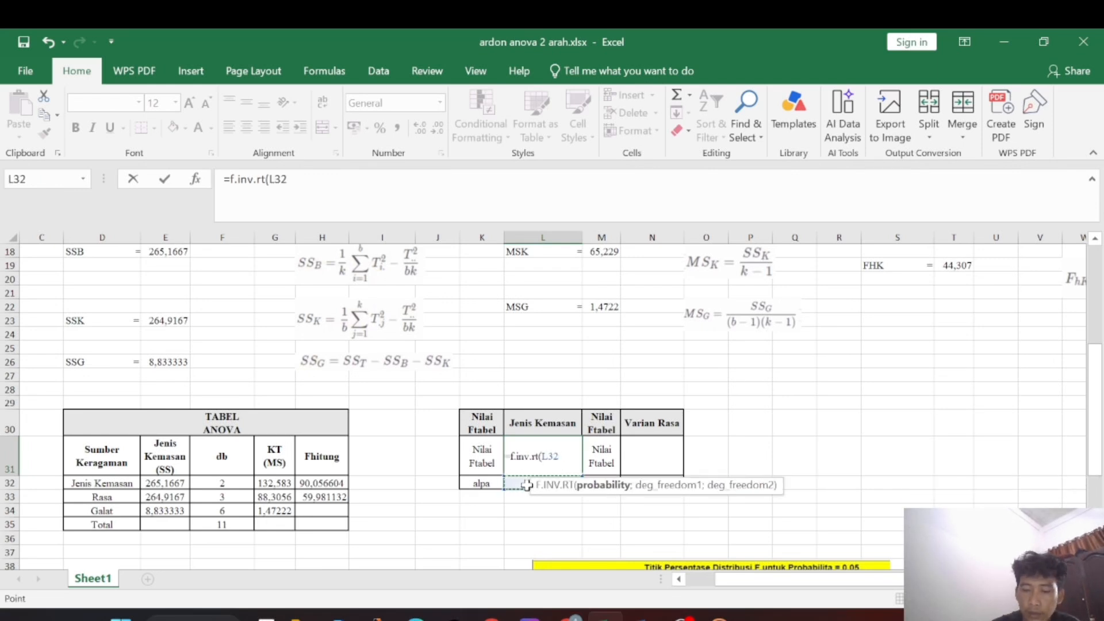
type(";")
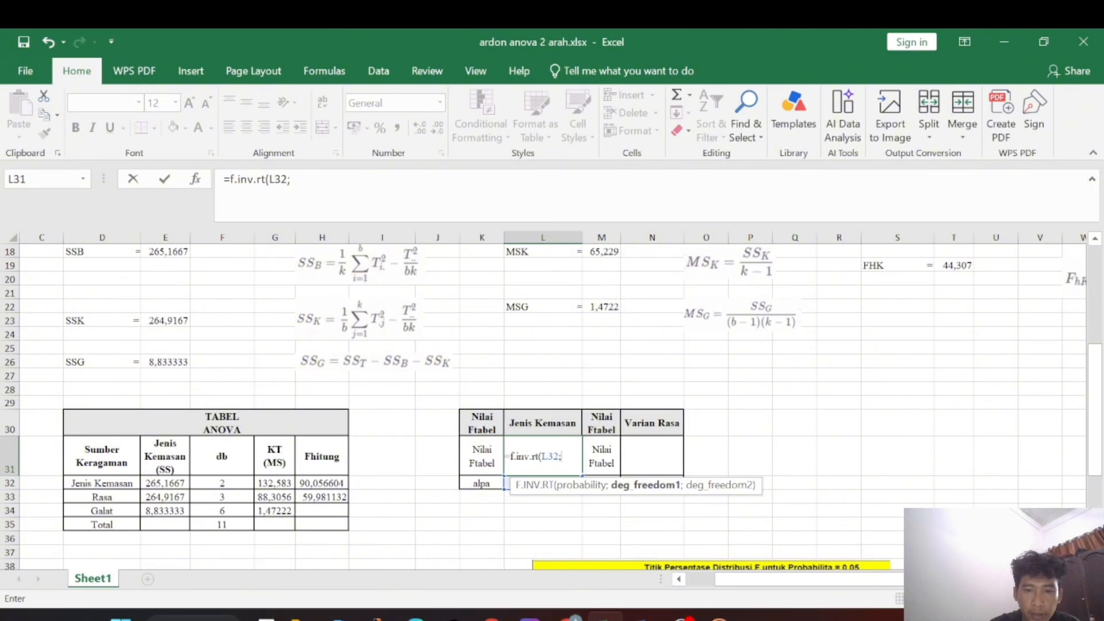
left_click(226, 485)
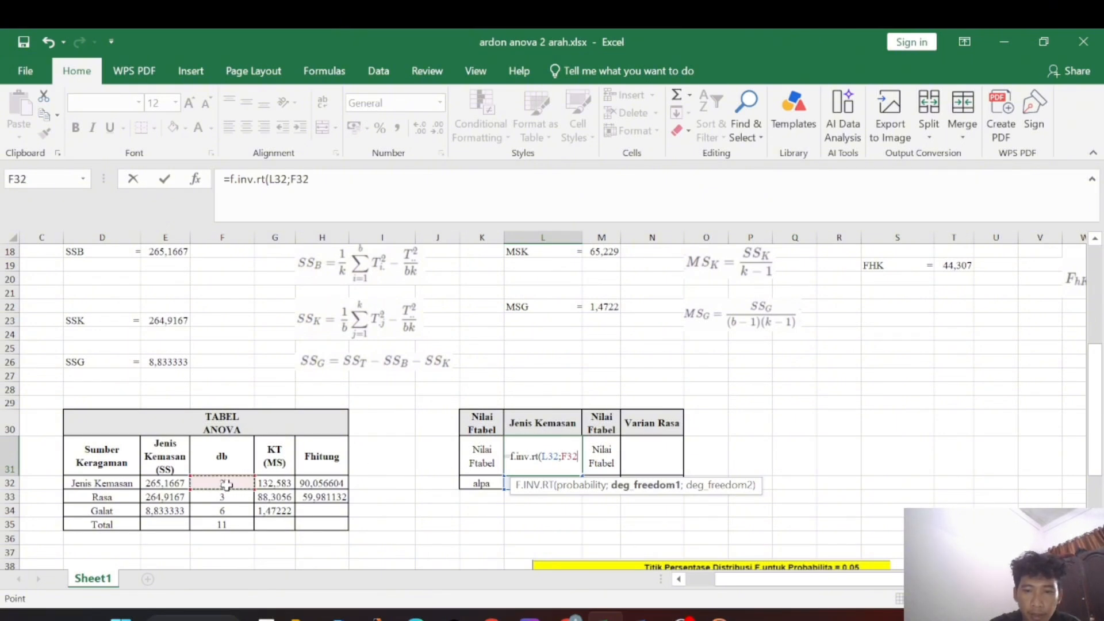
type(";")
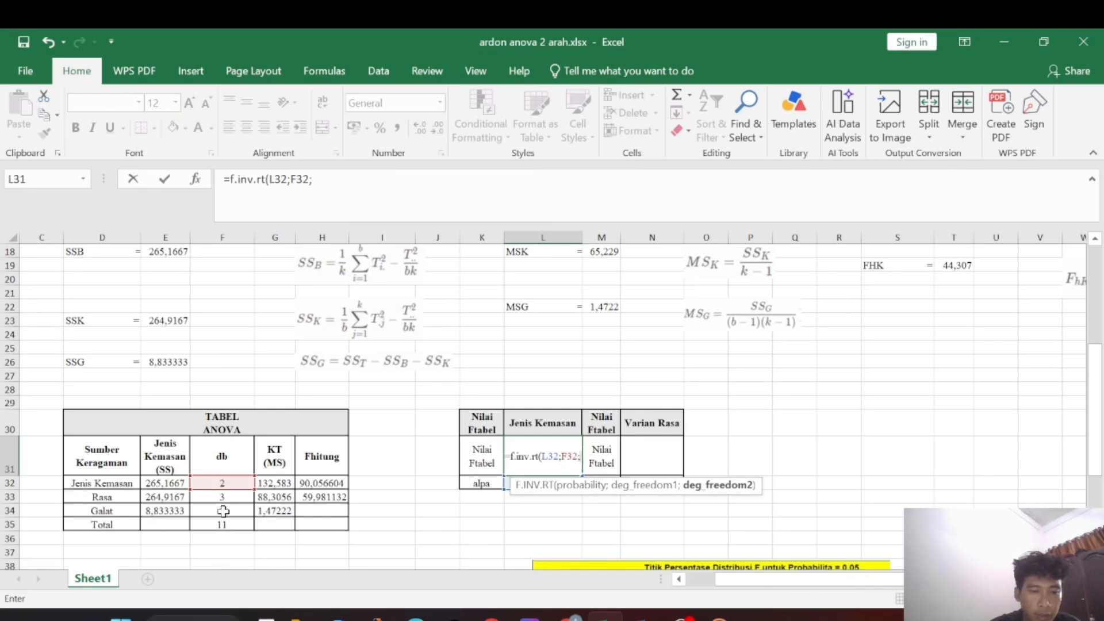
left_click(223, 511)
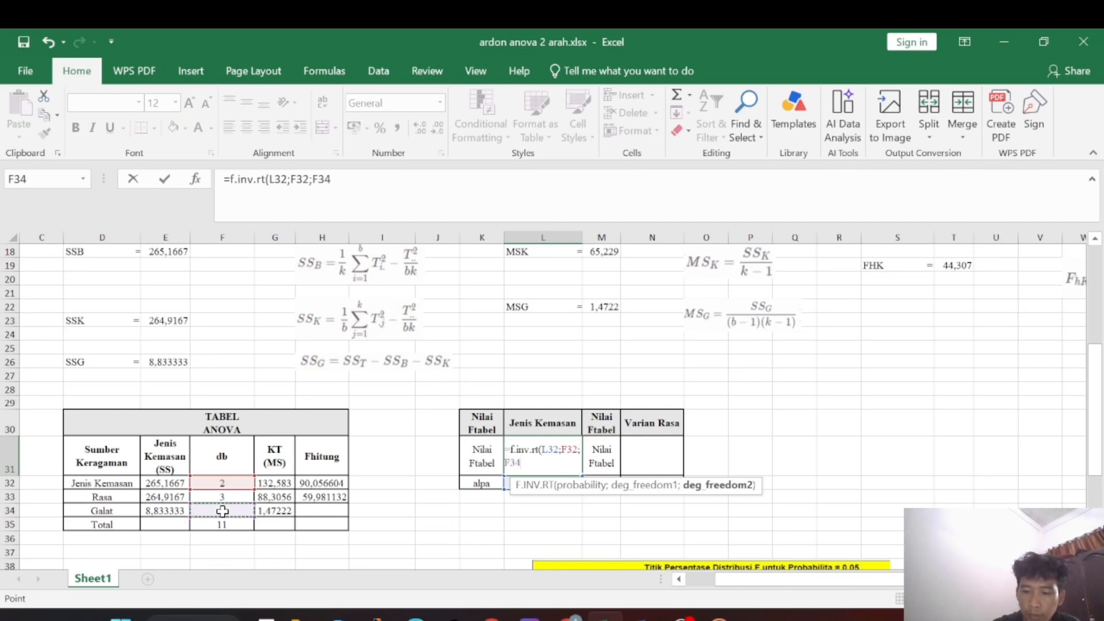
type(")")
key("Return")
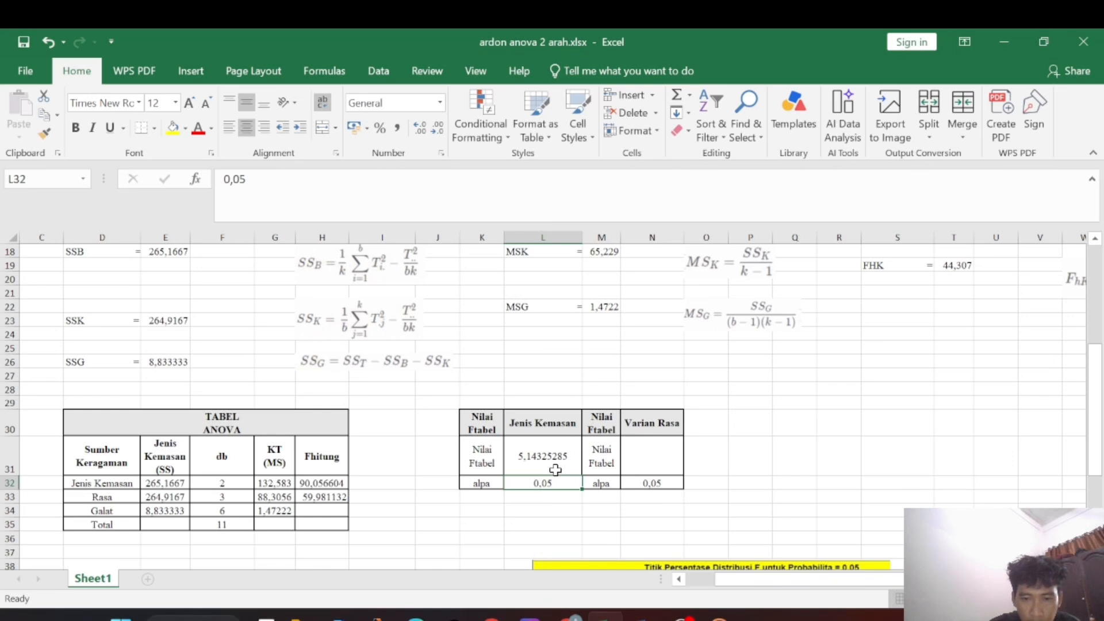
Step: Calculate the Nilai Ftabel for Varian Rasa in N31 with =F.INV.RT(L32;F33;G34)
left_click(648, 456)
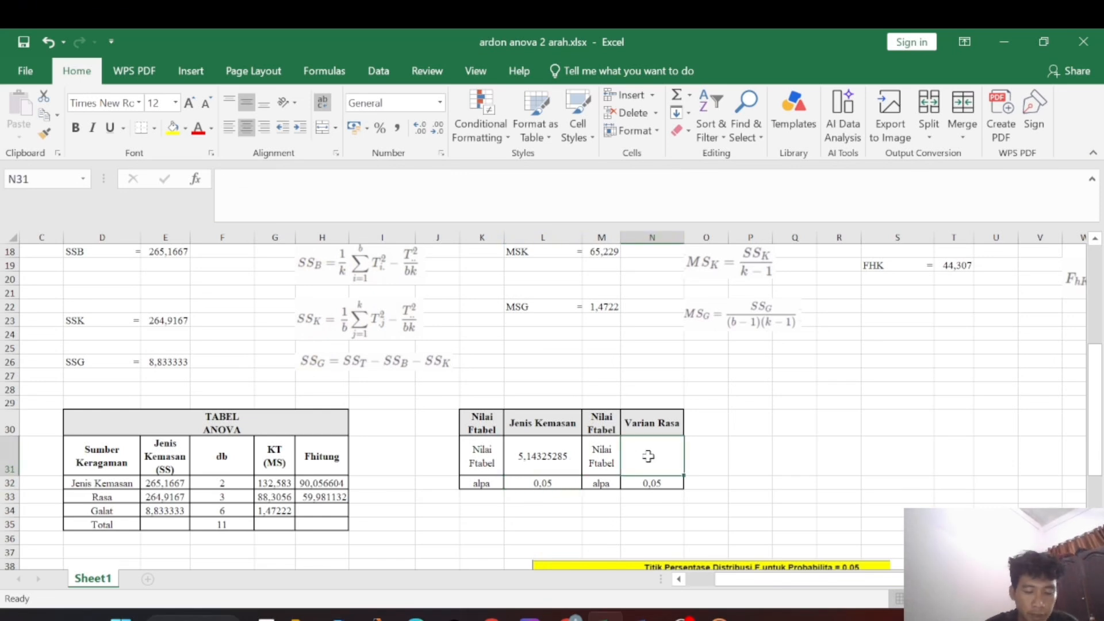
type("=")
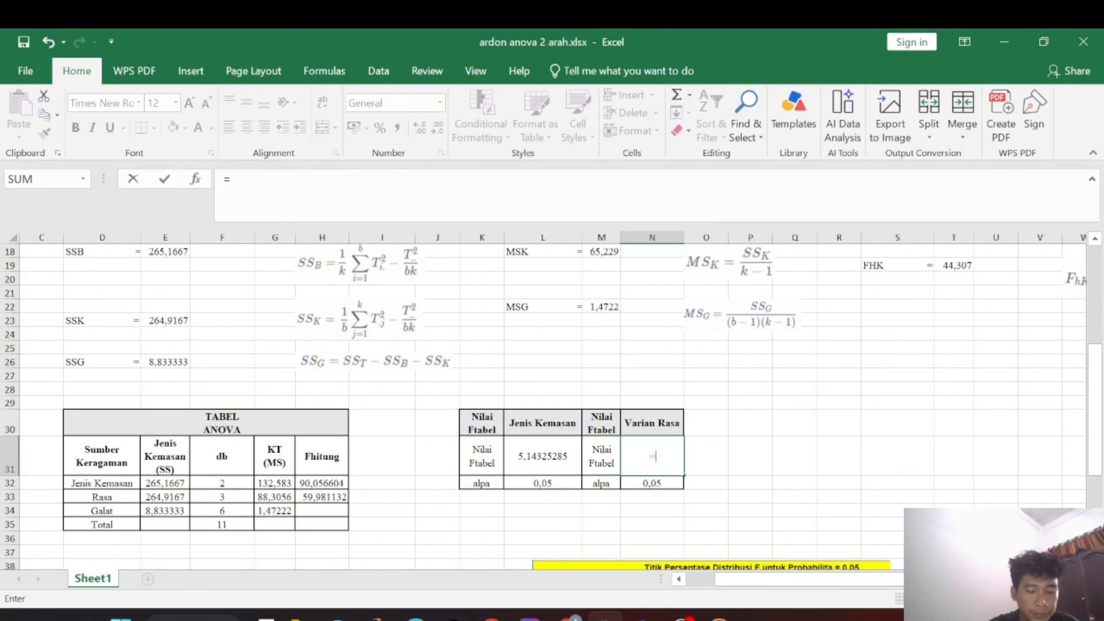
type("f")
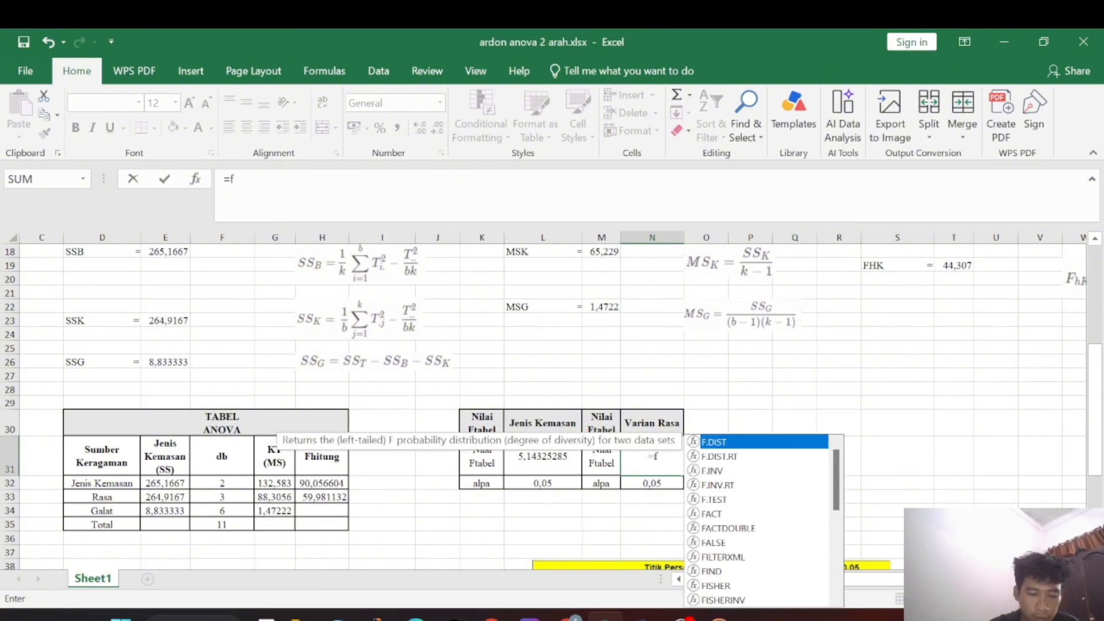
type(".inv")
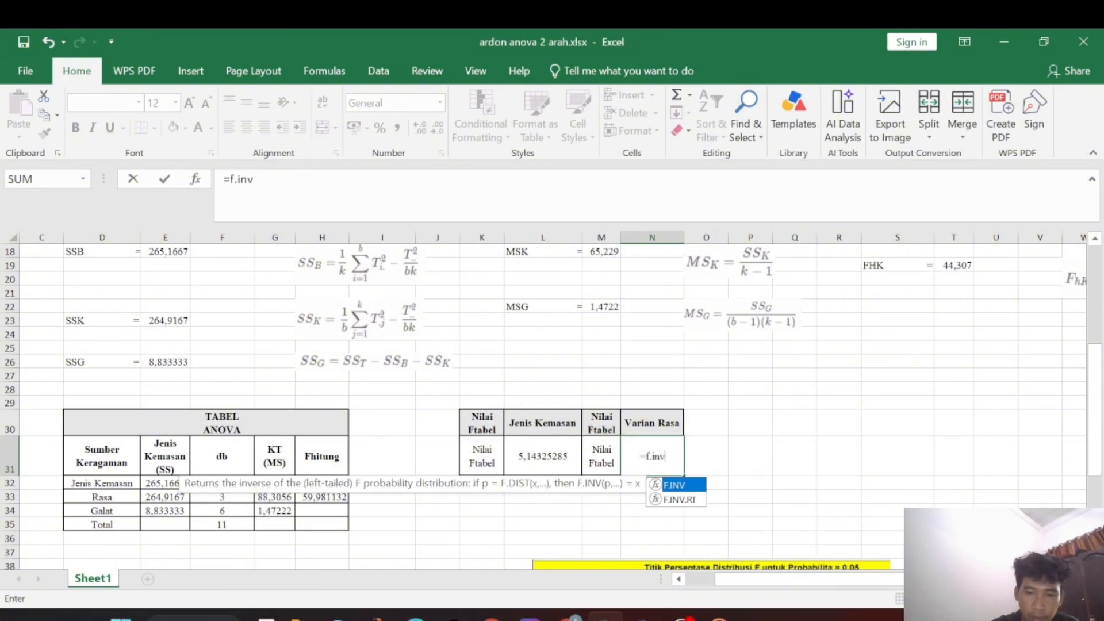
type(".rt")
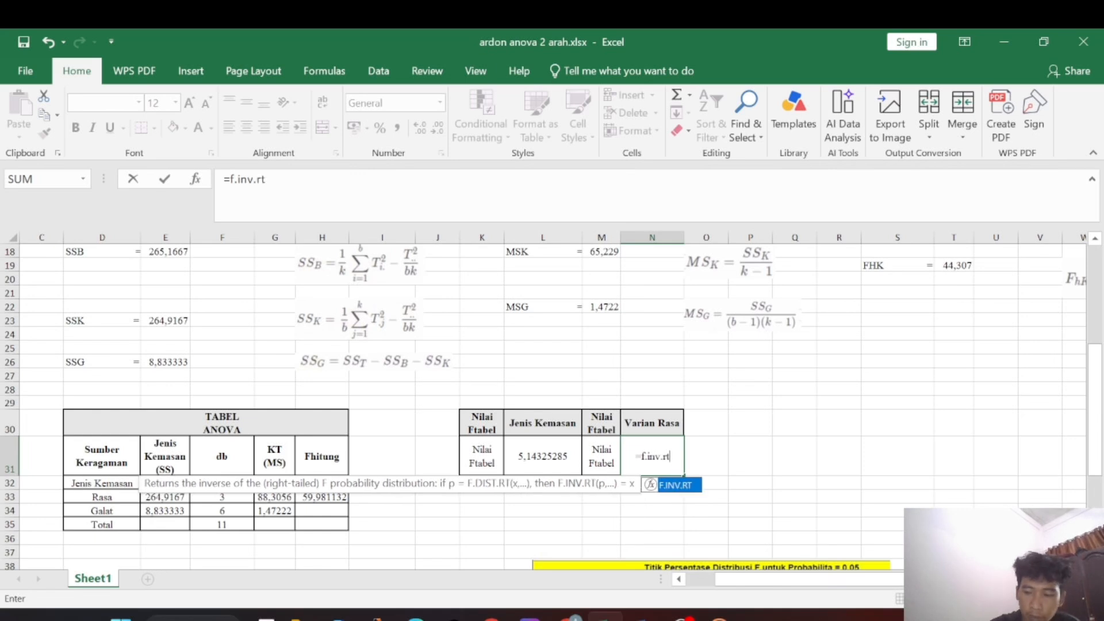
type("(")
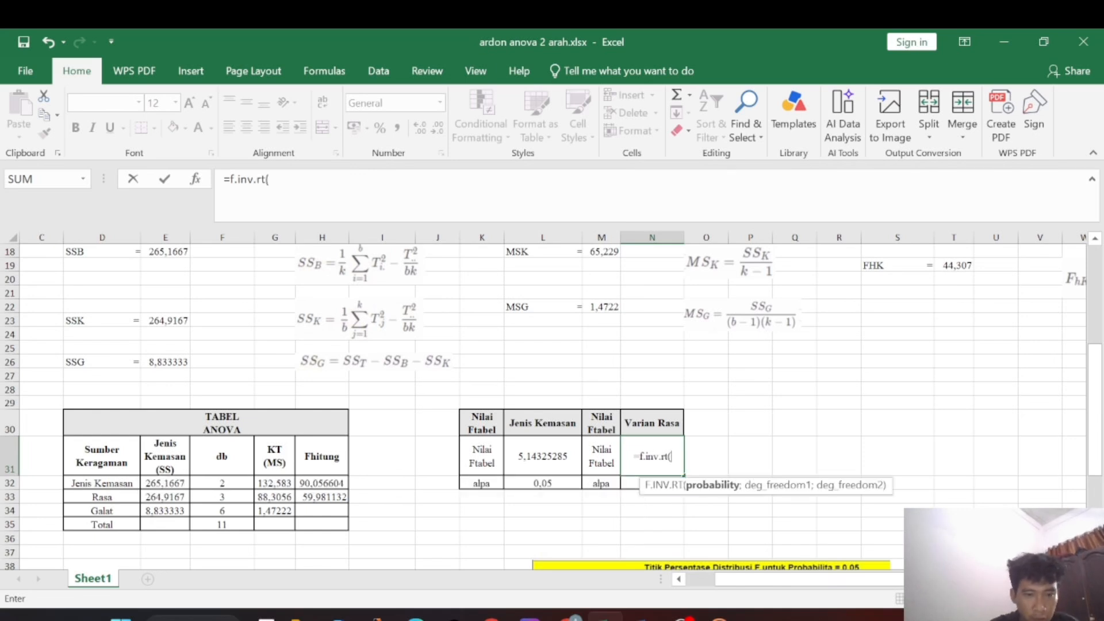
left_click(231, 497)
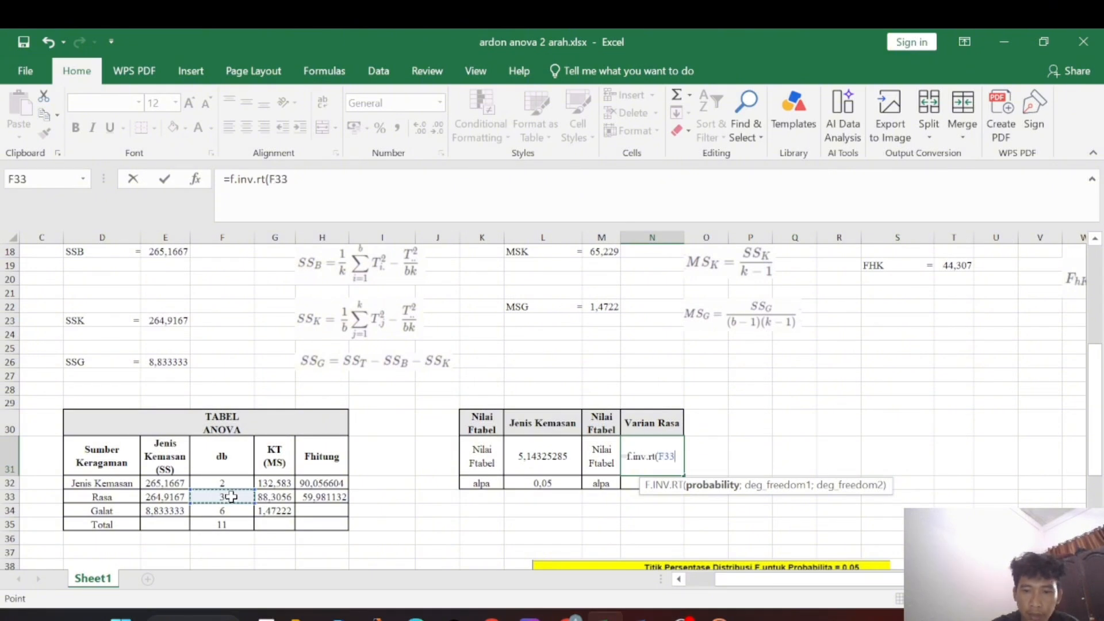
key("BackSpace")
key("BackSpace")
key("BackSpace")
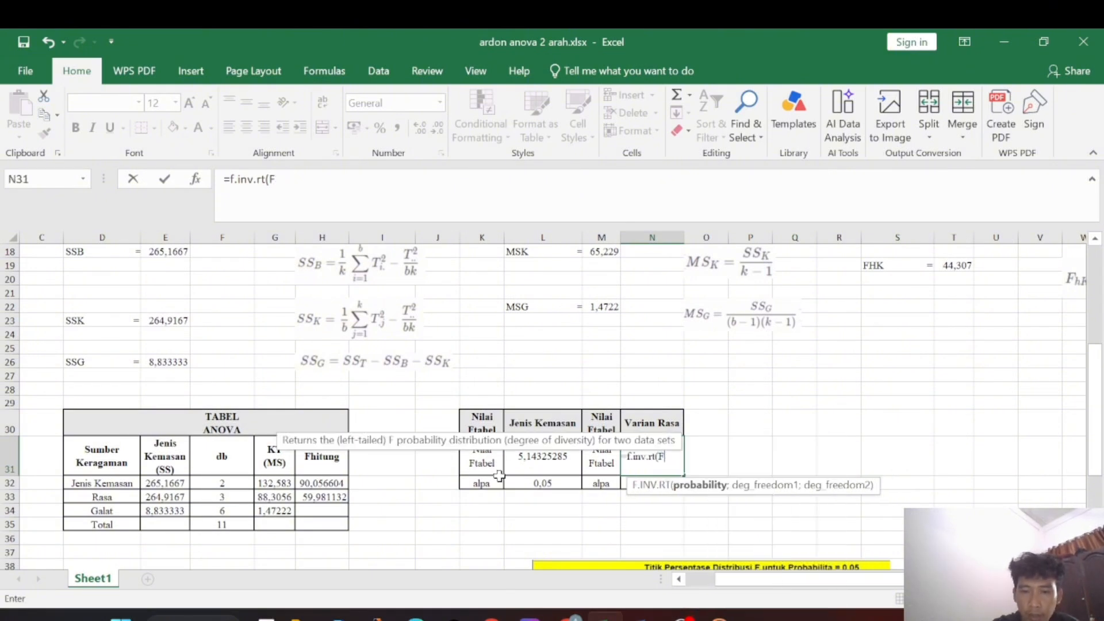
left_click(534, 481)
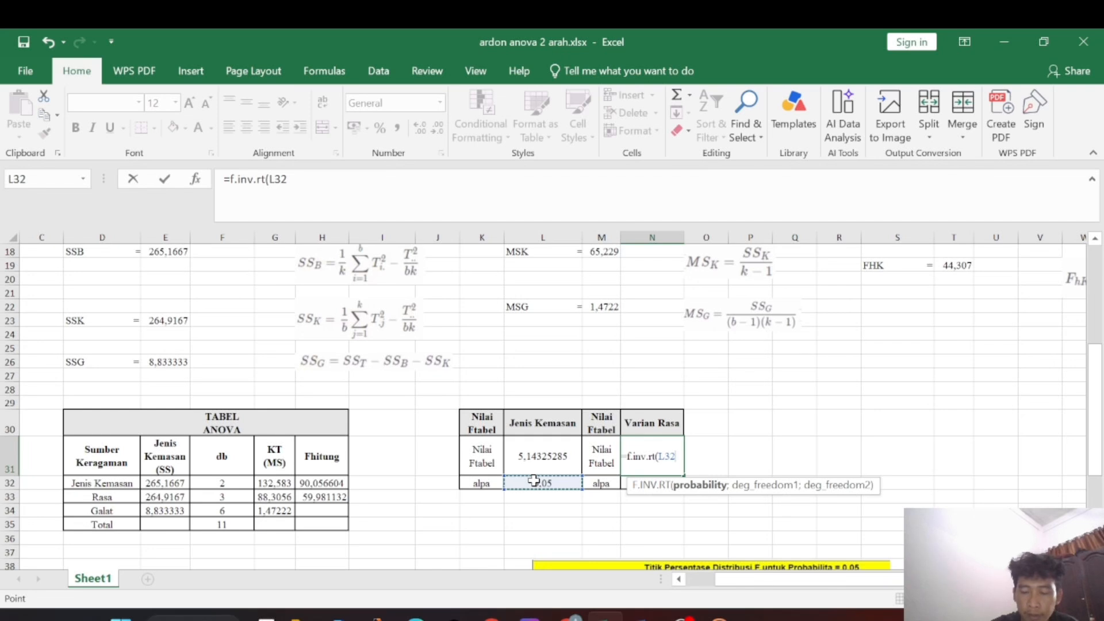
type(";")
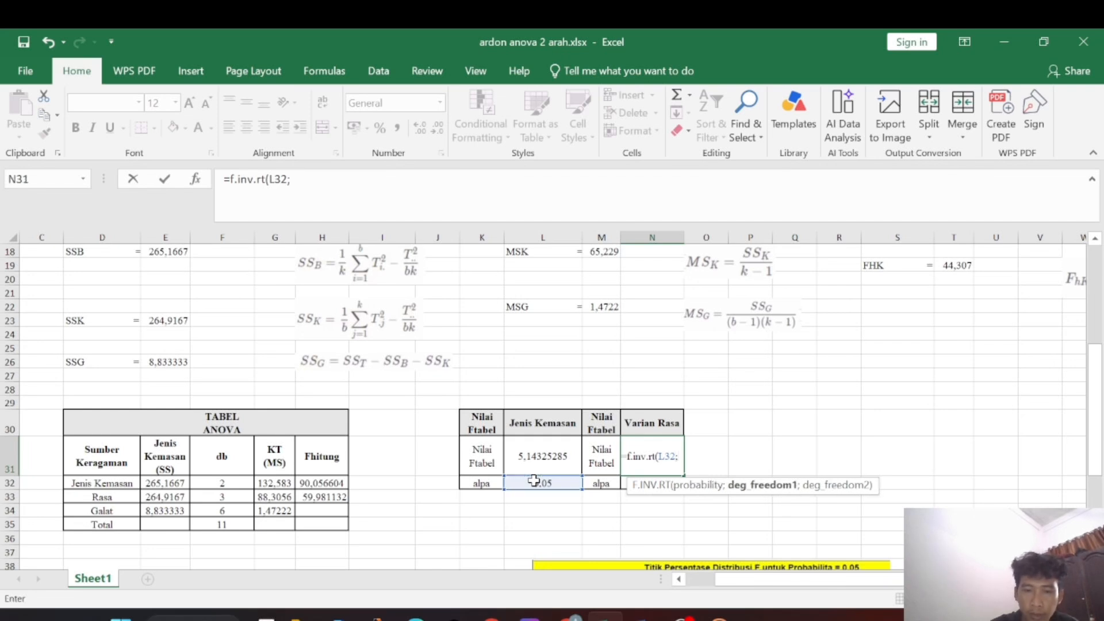
left_click(218, 500)
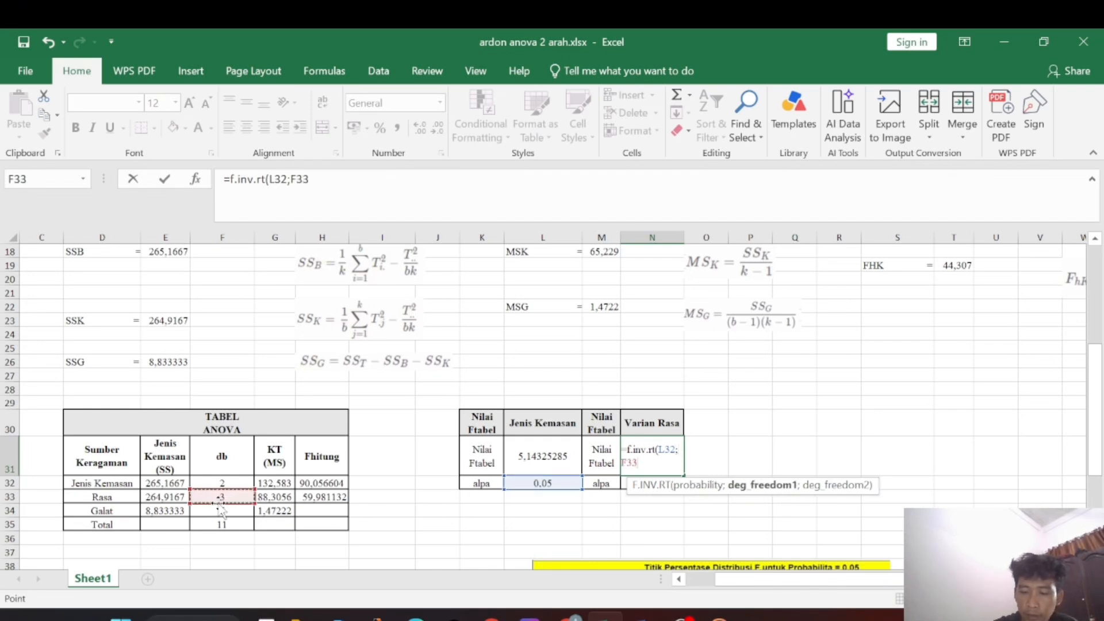
type(";")
left_click(272, 509)
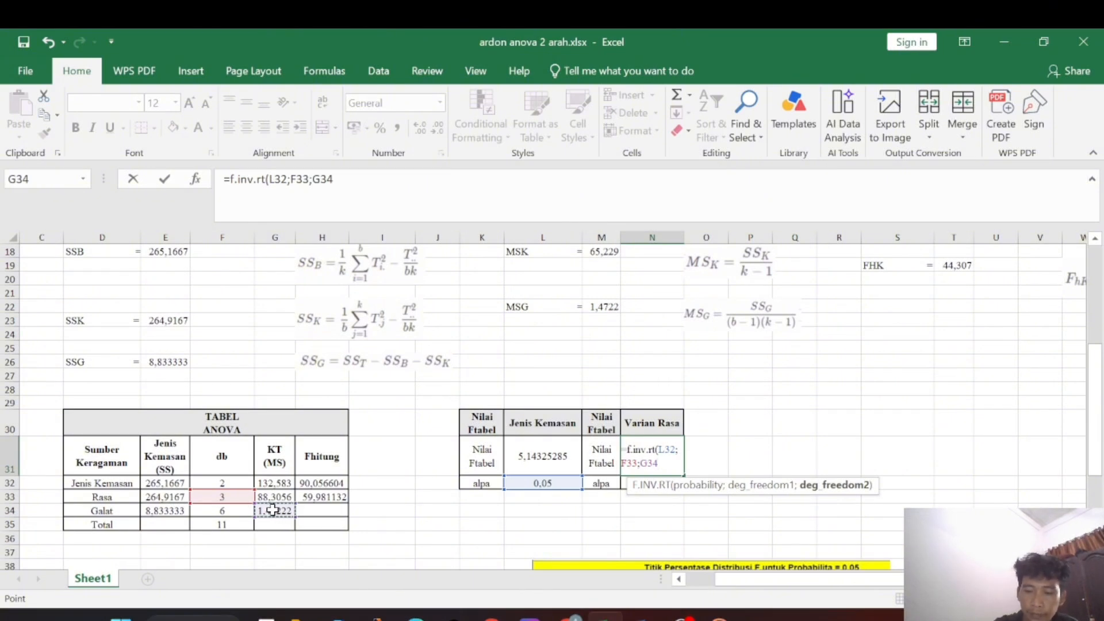
type(")")
key("Return")
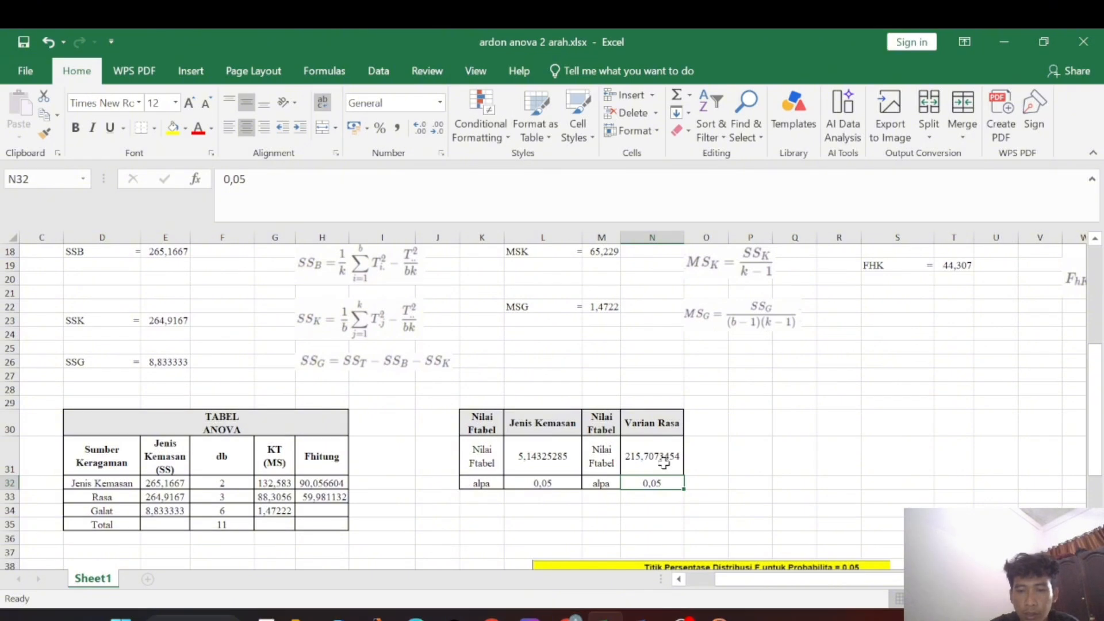
Step: Compare the calculated Ftabel values with the F distribution table for probability 0,05 below the ANOVA tables
scroll(627, 514, "down", 2)
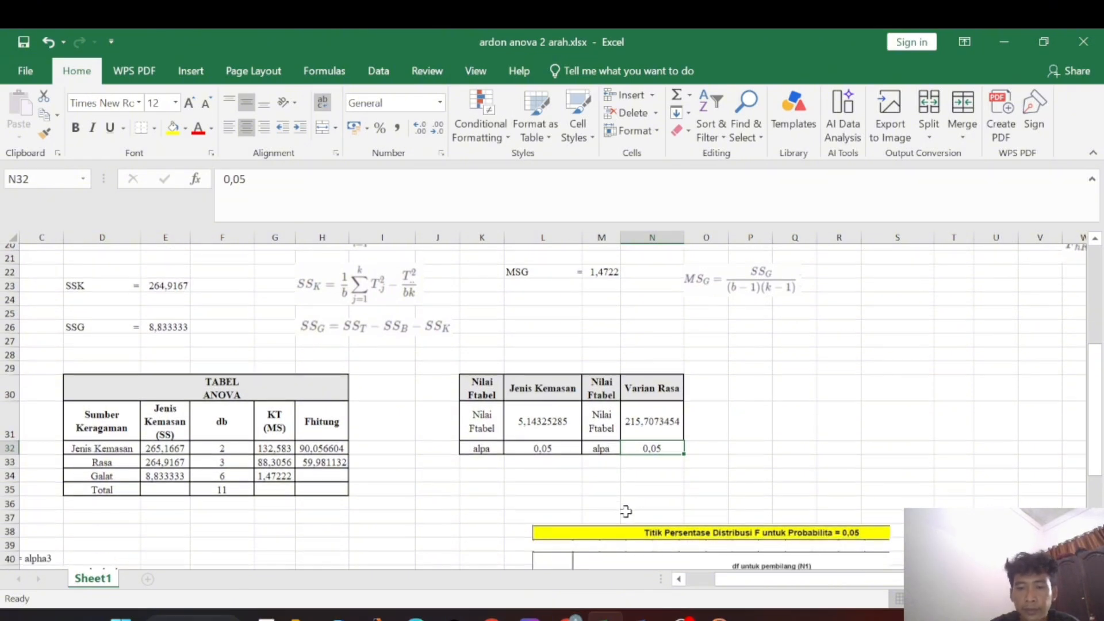
scroll(627, 514, "right", 1)
scroll(626, 515, "right", 2)
scroll(627, 515, "down", 2)
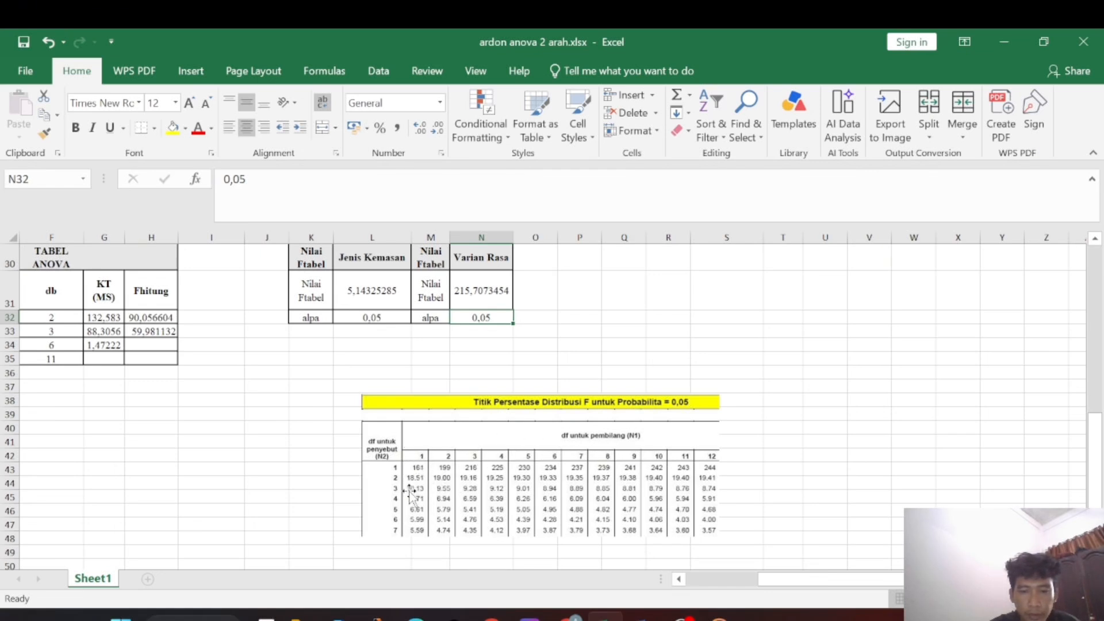
scroll(404, 510, "down", 1)
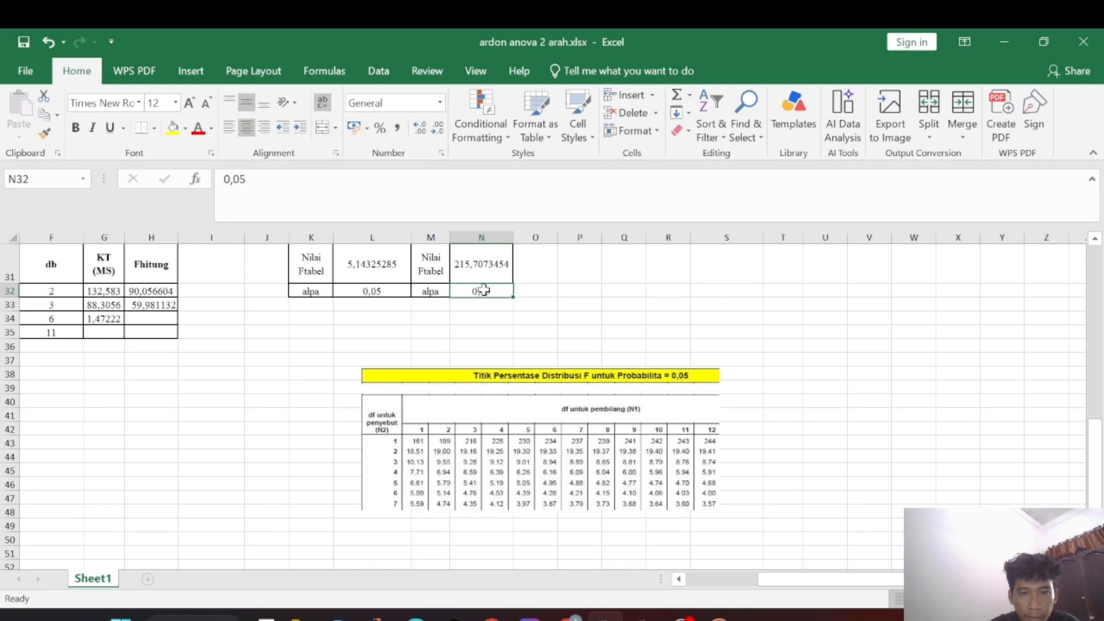
scroll(495, 497, "up", 1)
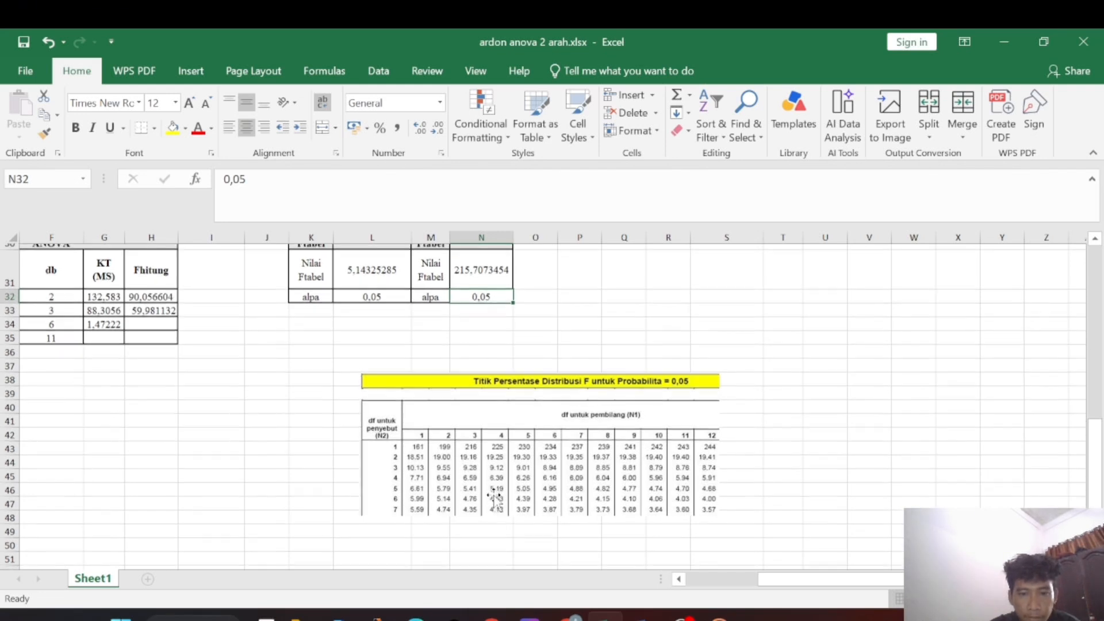
scroll(495, 498, "down", 1)
Step: Switch to the Word document Naskah_Video_ANOVA_Dua_Jalur_Ardon.docx and read through the KESIMPULAN section to its closing paragraph
left_click(642, 617)
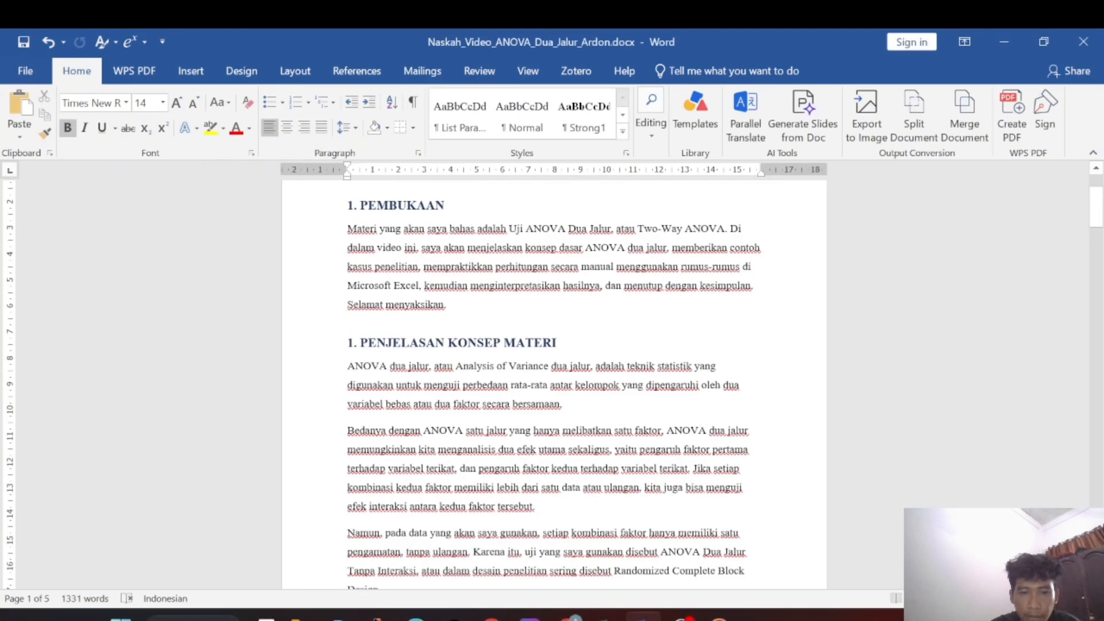
scroll(554, 379, "down", 20)
scroll(554, 380, "down", 15)
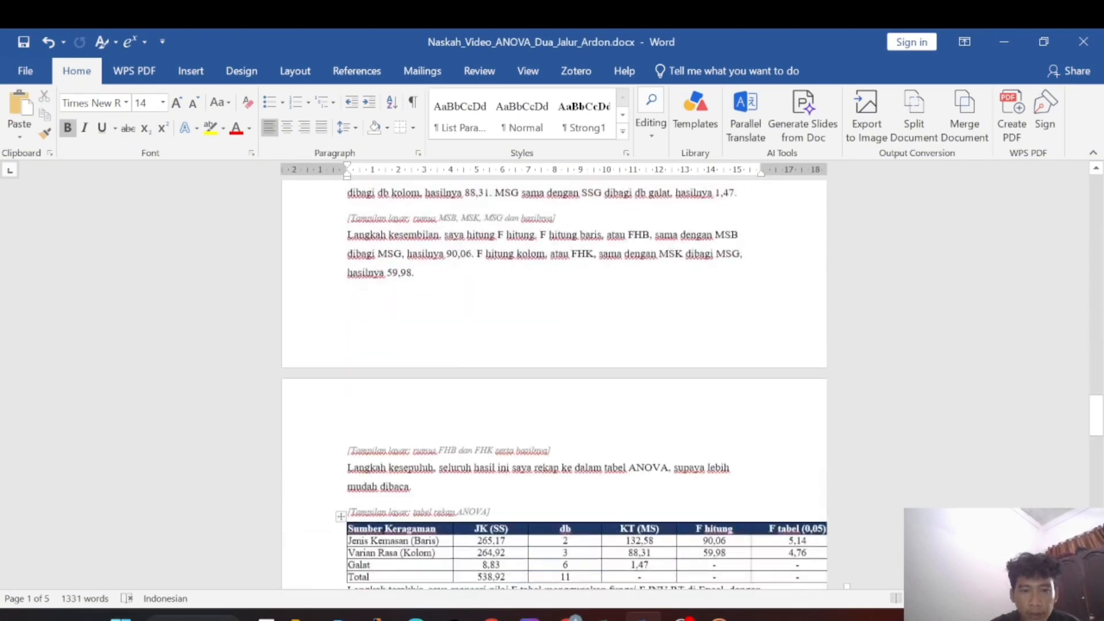
scroll(554, 386, "up", 1)
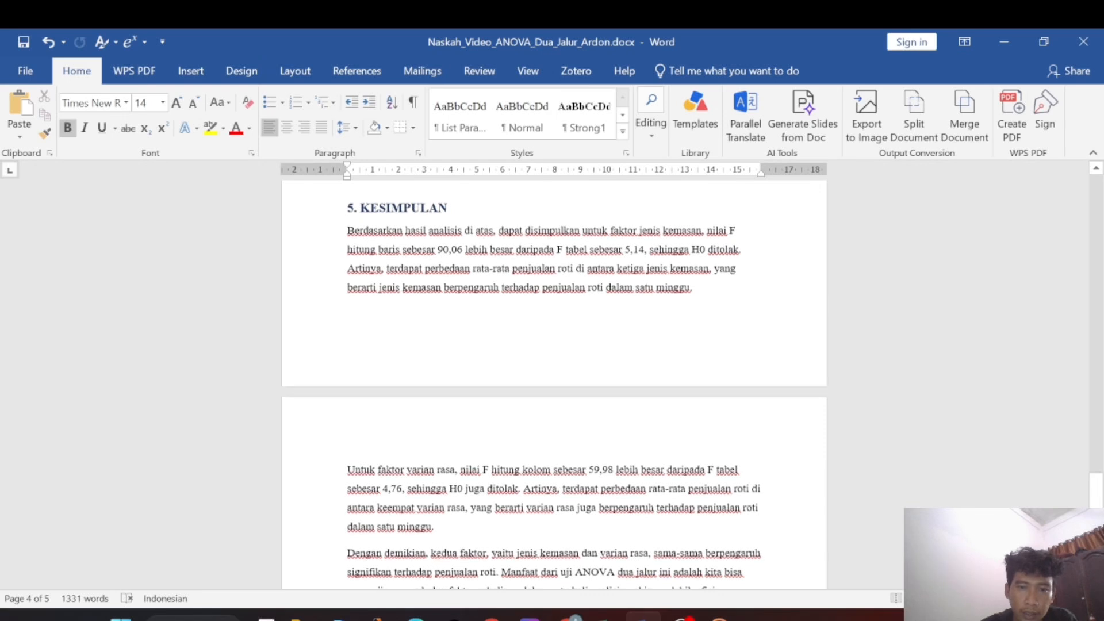
scroll(554, 391, "down", 1)
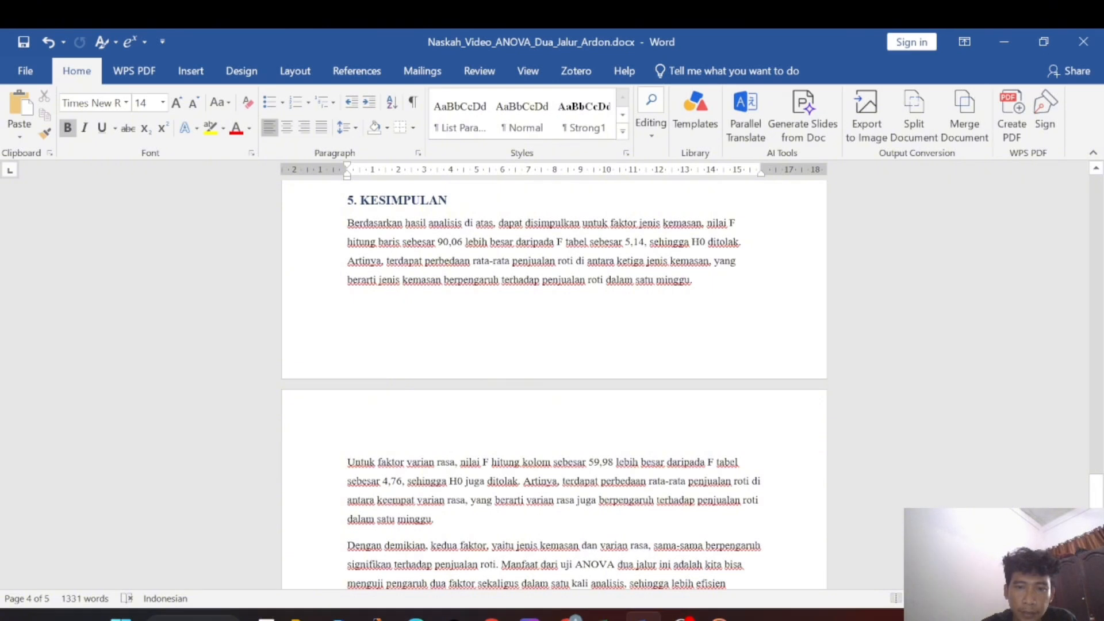
scroll(553, 384, "down", 2)
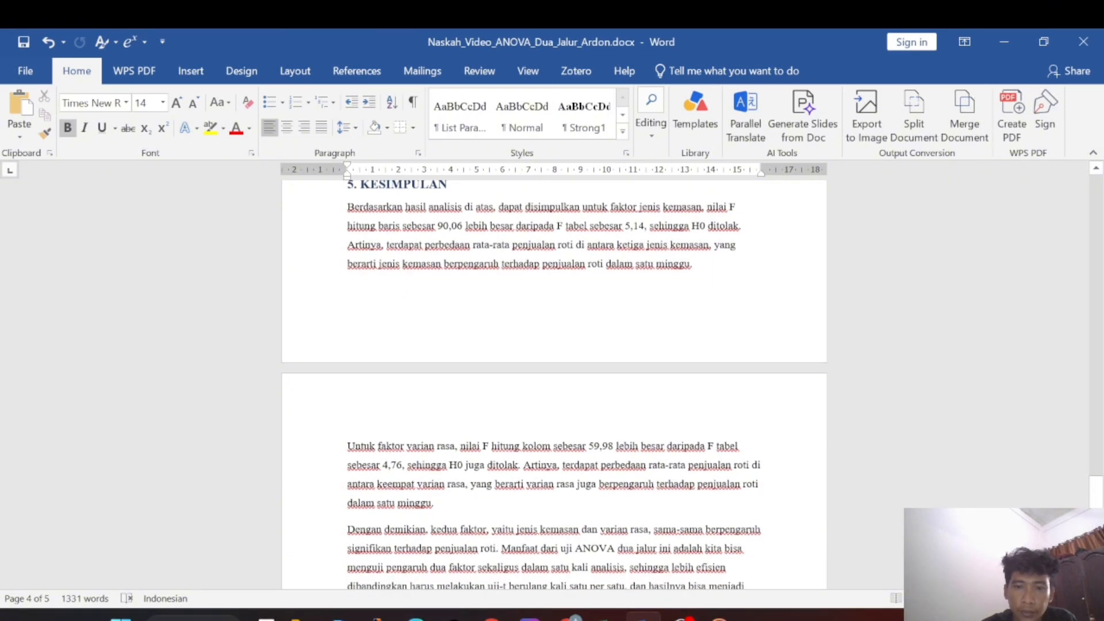
scroll(554, 384, "down", 5)
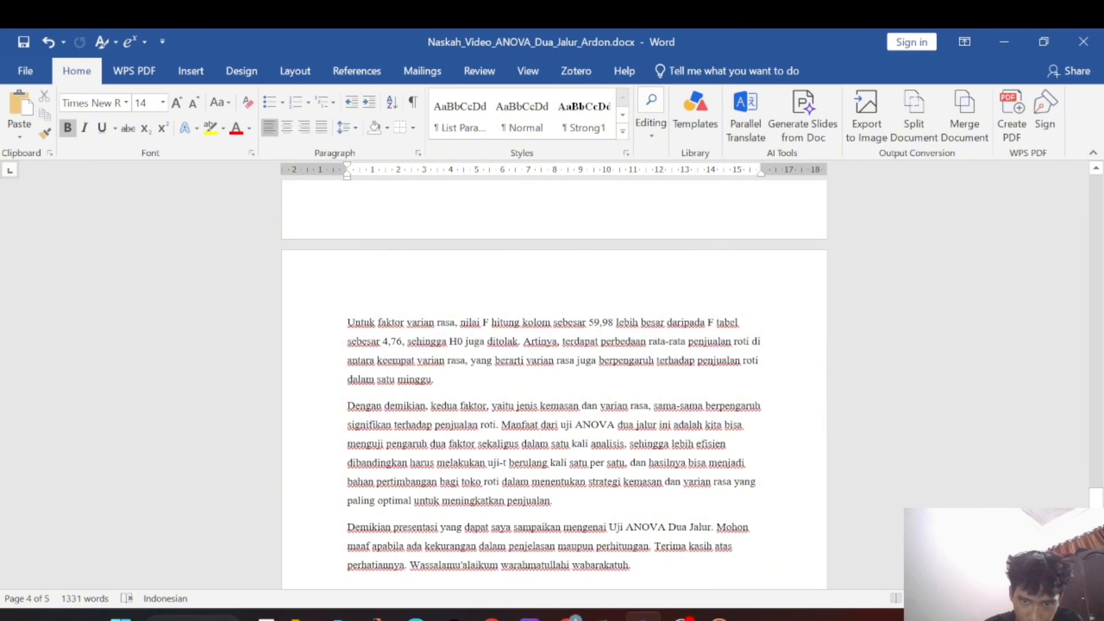
scroll(553, 402, "down", 1)
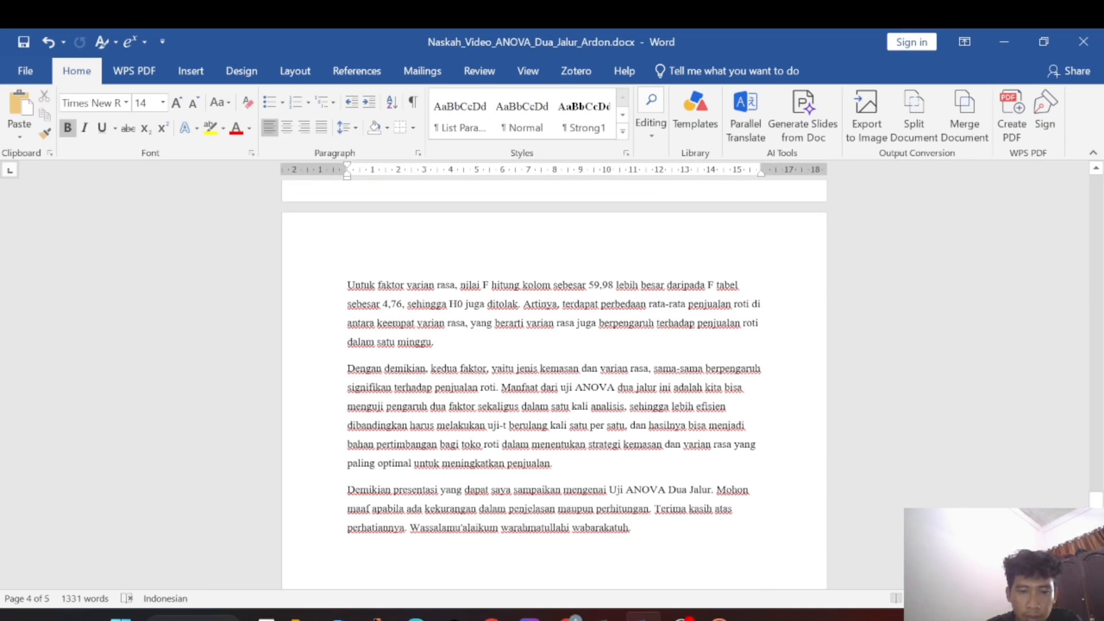
scroll(554, 374, "up", 3)
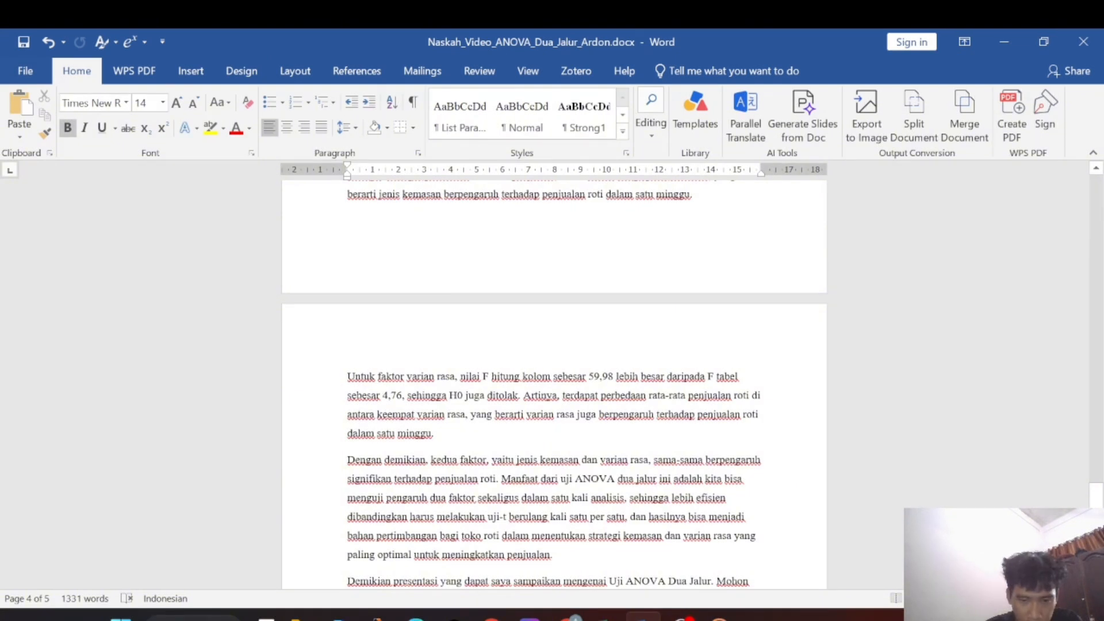
scroll(553, 373, "down", 3)
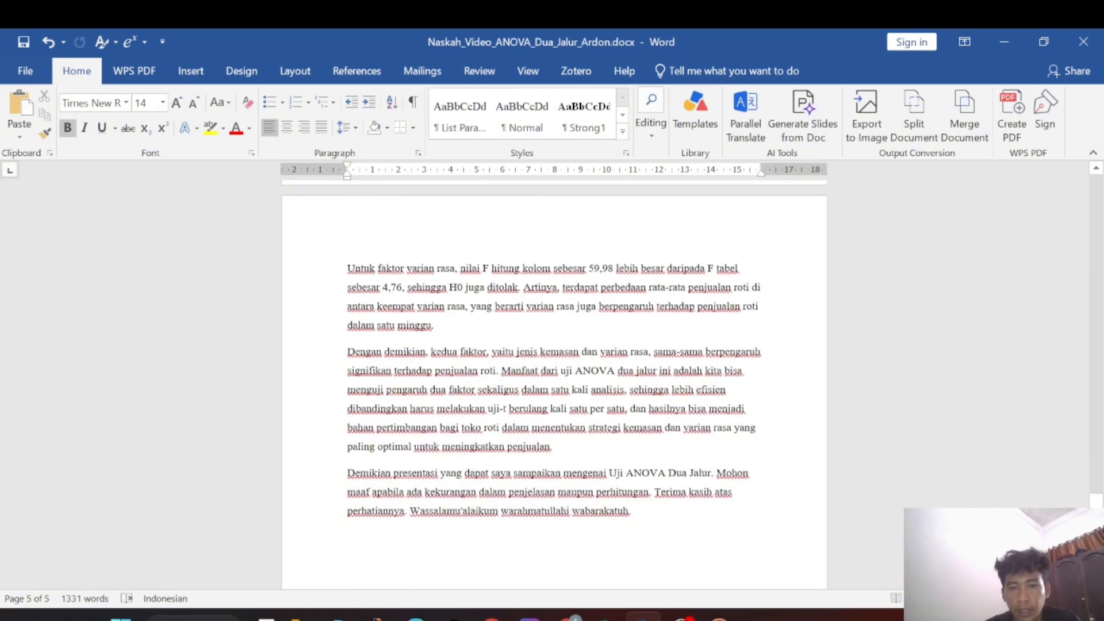
scroll(554, 374, "up", 3)
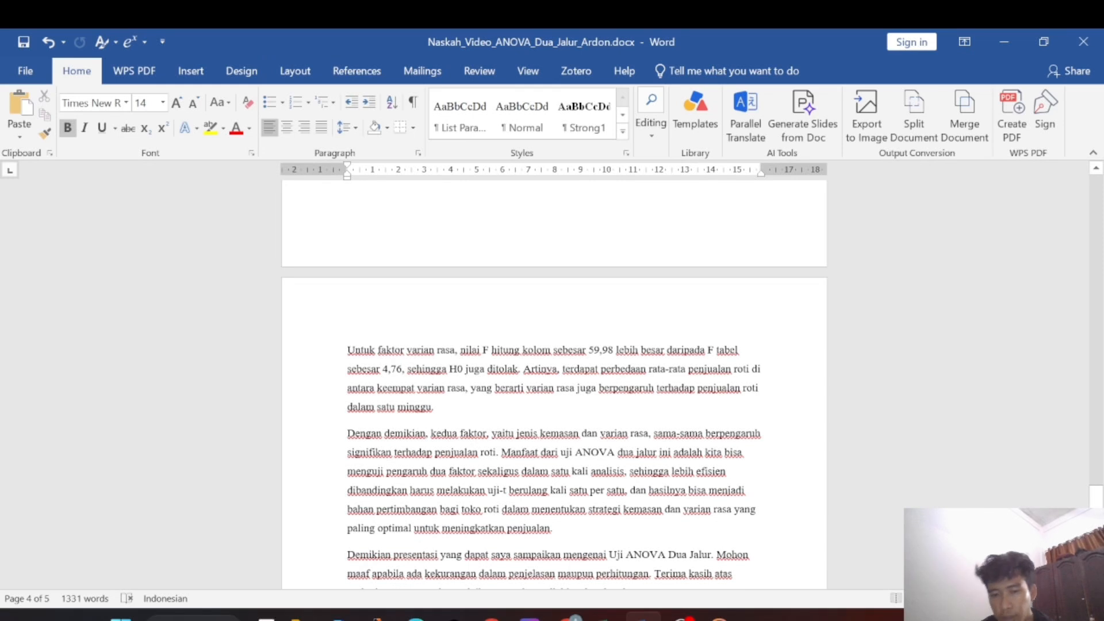
scroll(554, 373, "up", 1)
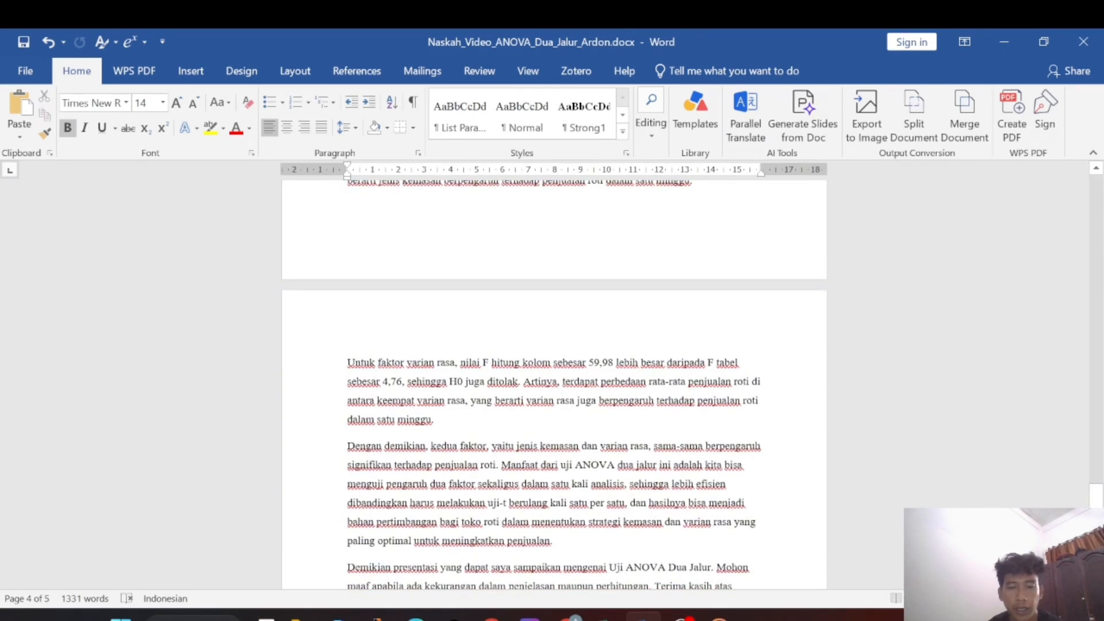